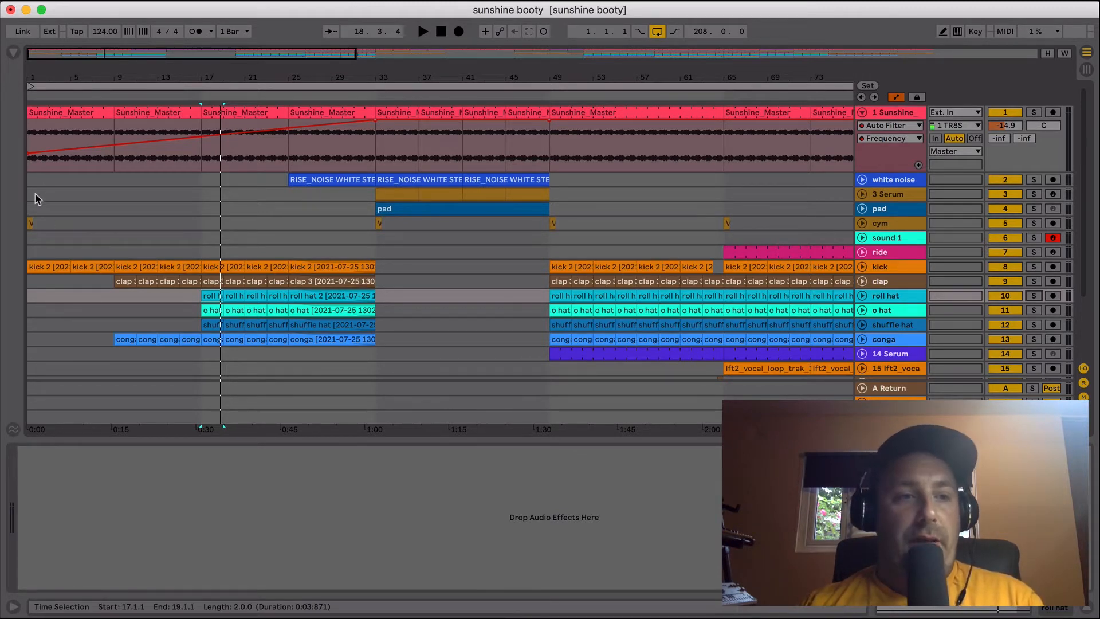
drag(35, 198, 378, 297)
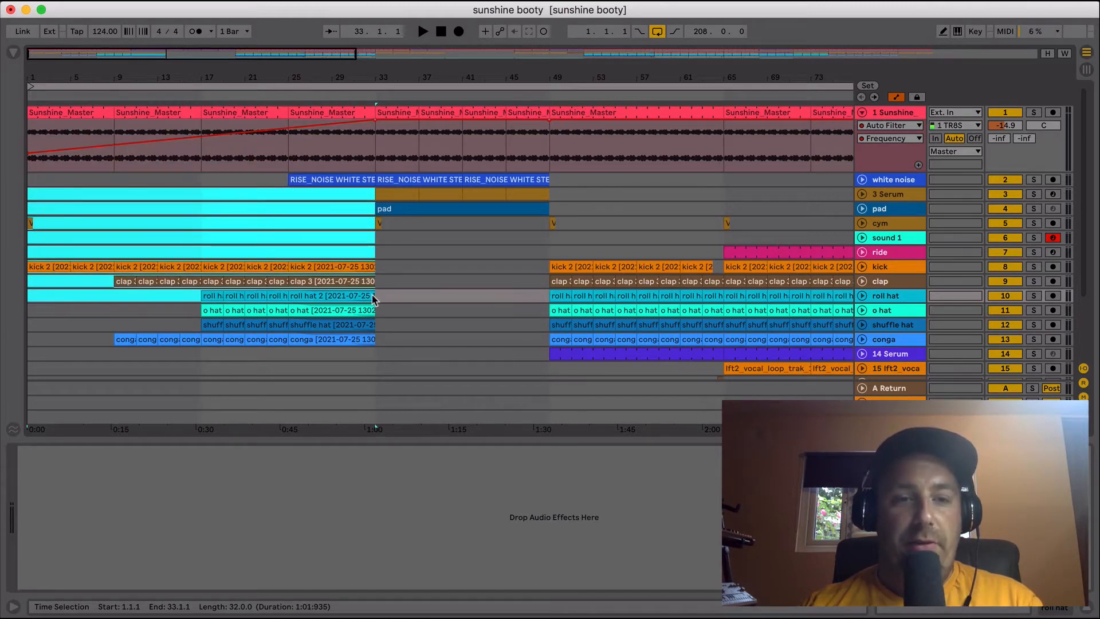
click(327, 213)
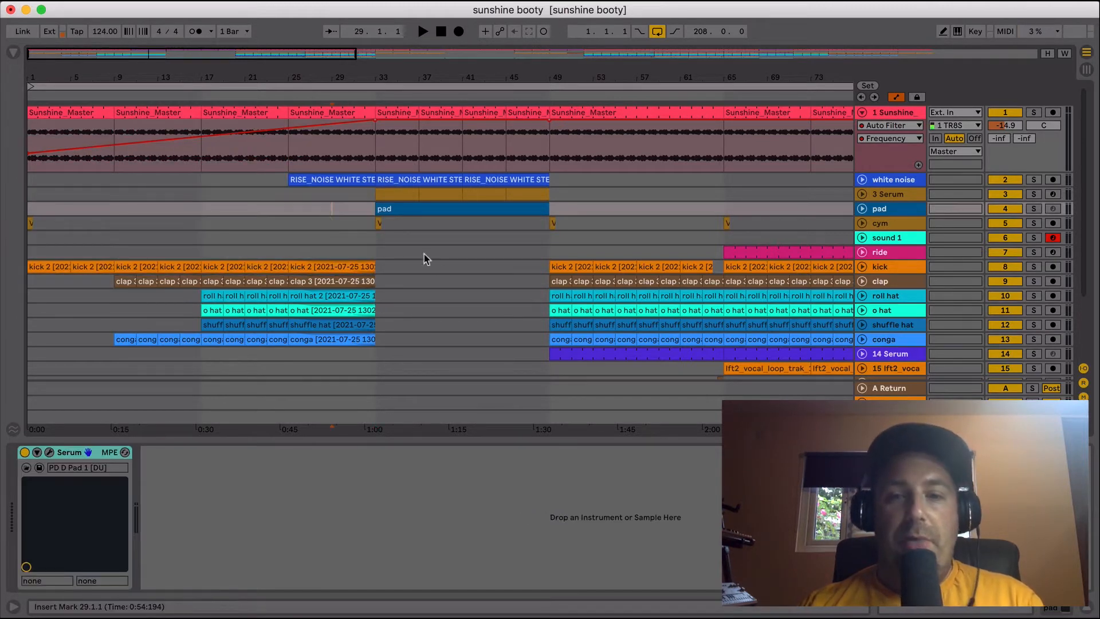
Solo the Sunshine master track, play its first clip from bar 1 and toggle its Auto Filter to compare the sound
click(1033, 113)
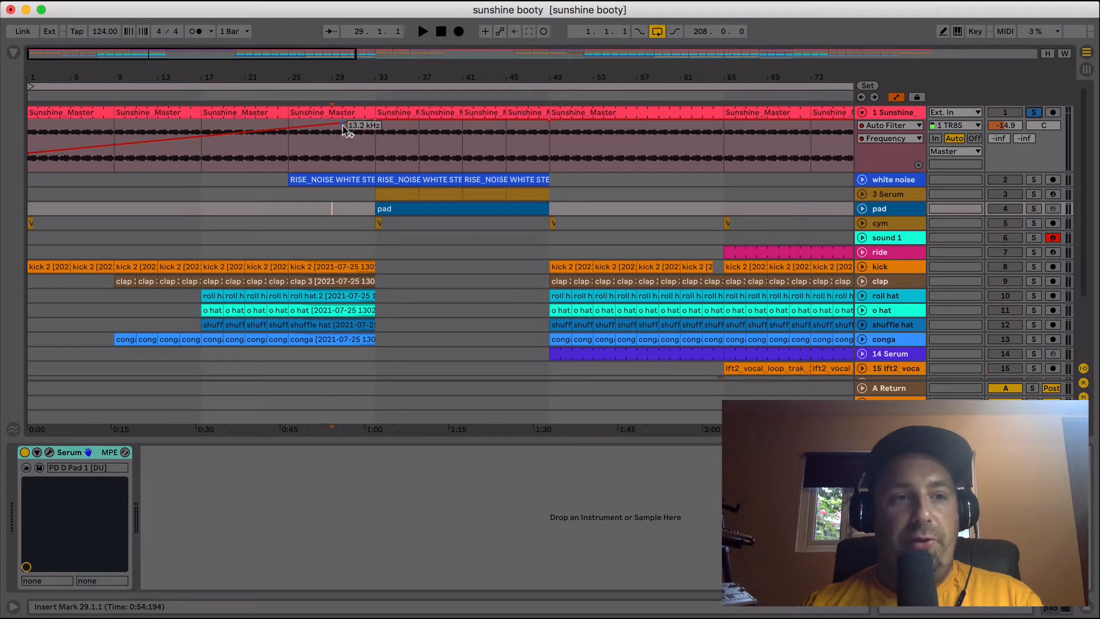
click(62, 113)
key(space)
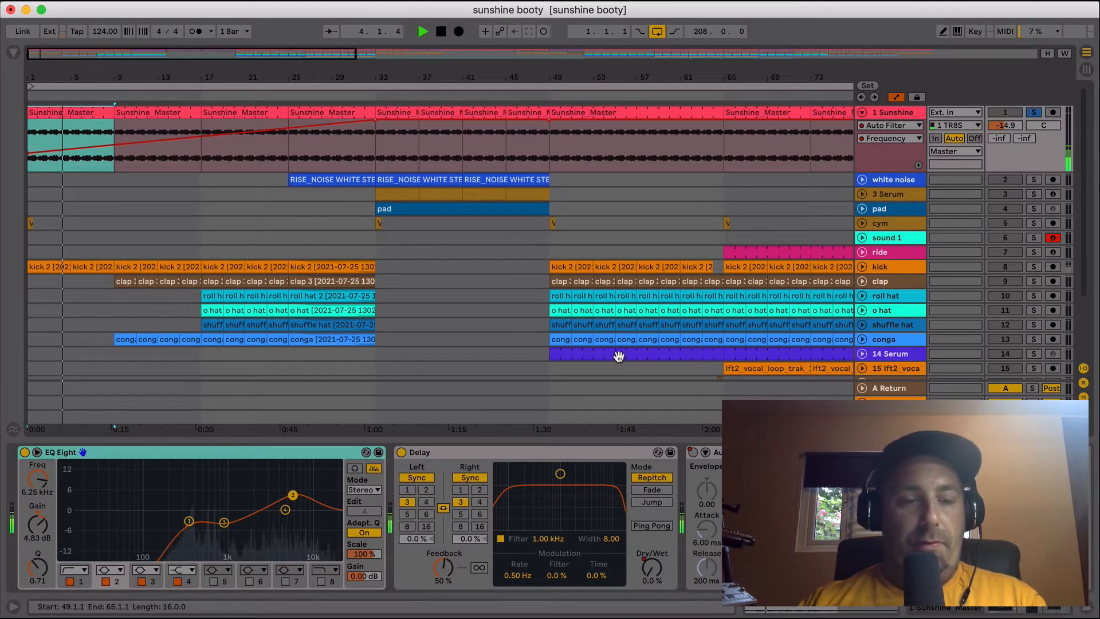
click(693, 452)
click(695, 456)
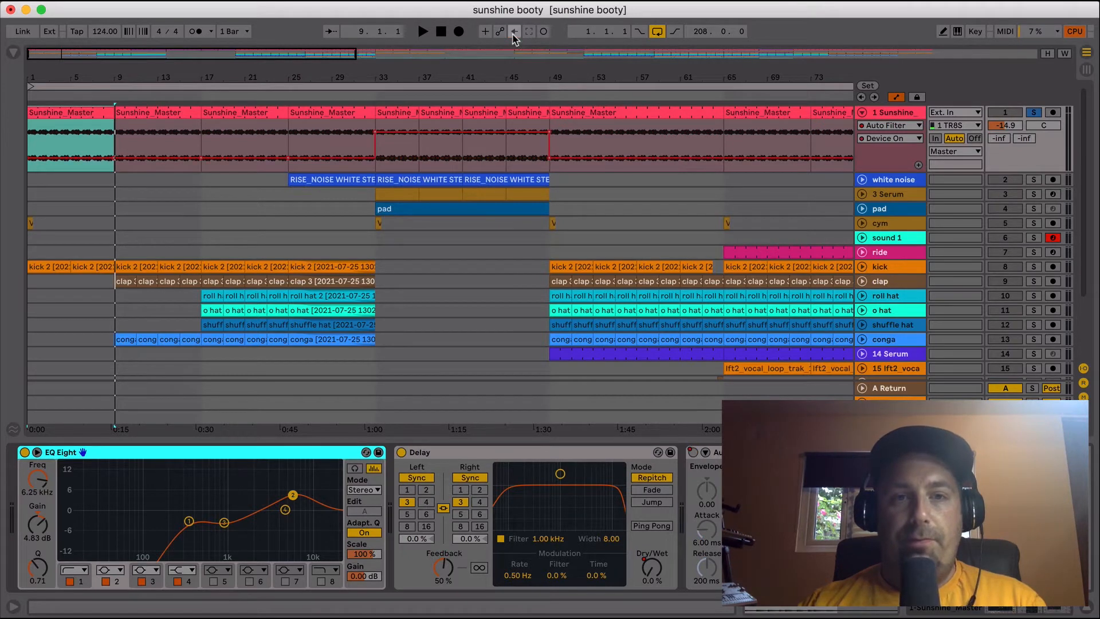
Solo the kick track and audition its clip from bar 17
click(205, 150)
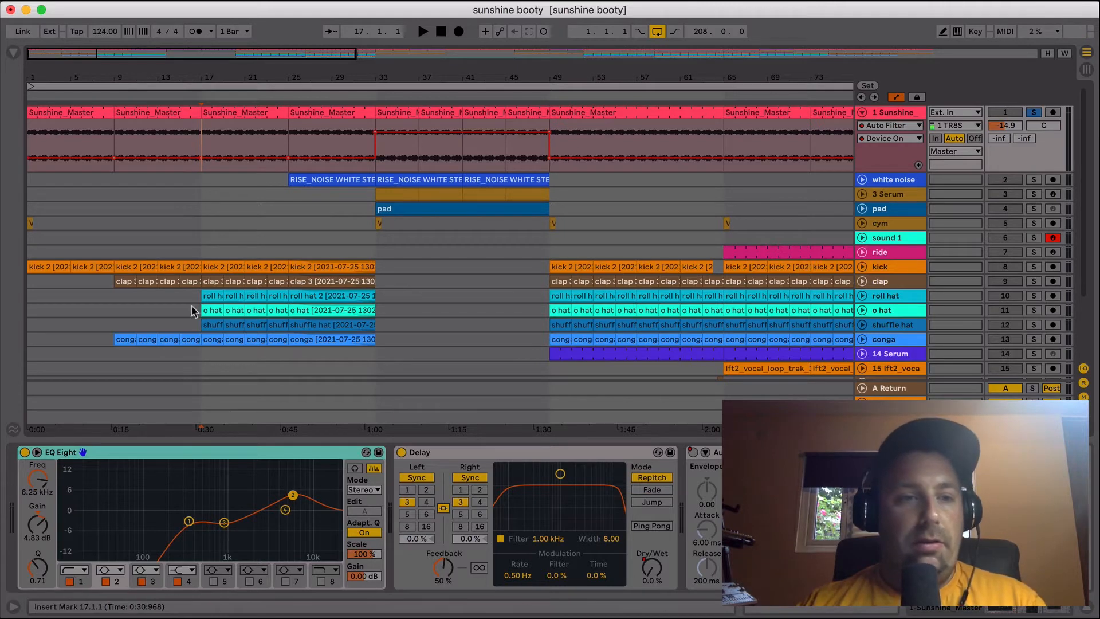
scroll(183, 307, down, 3)
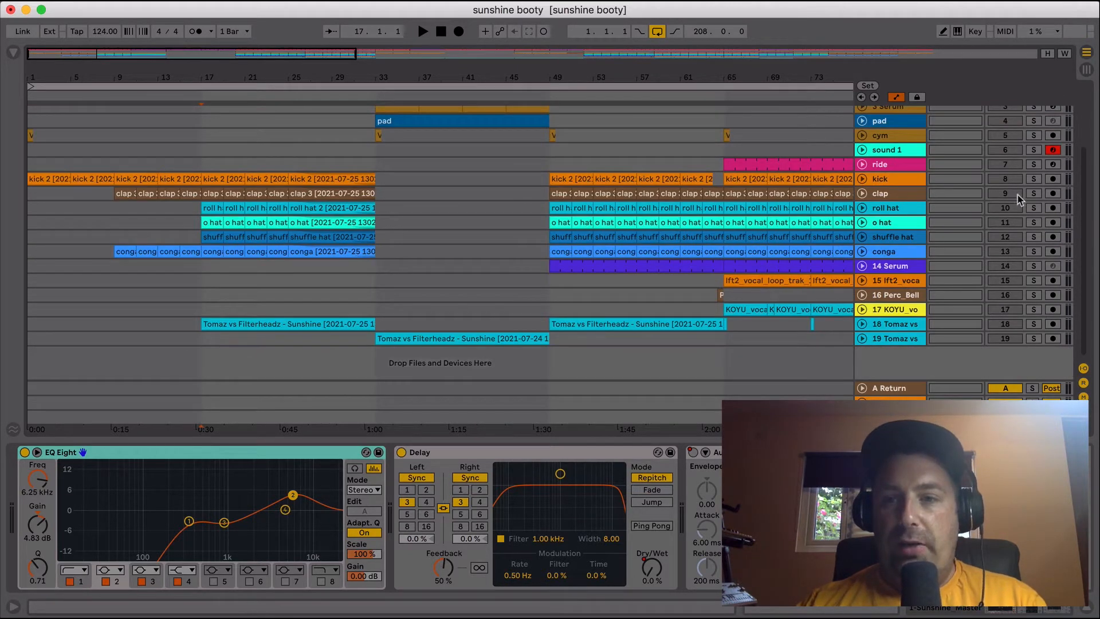
click(210, 174)
key(space)
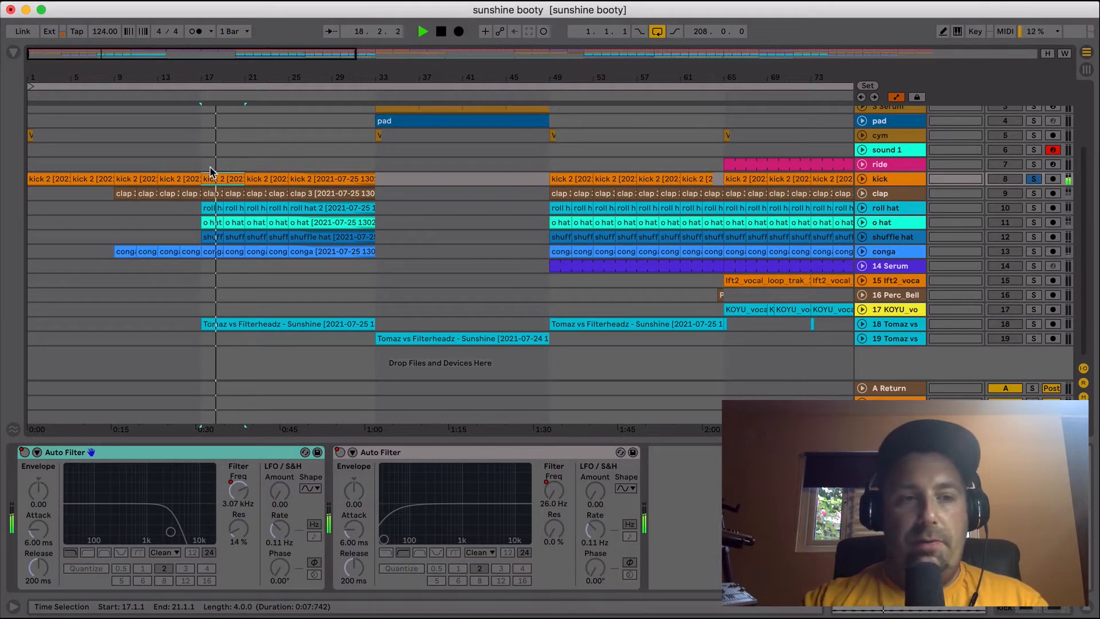
key(space)
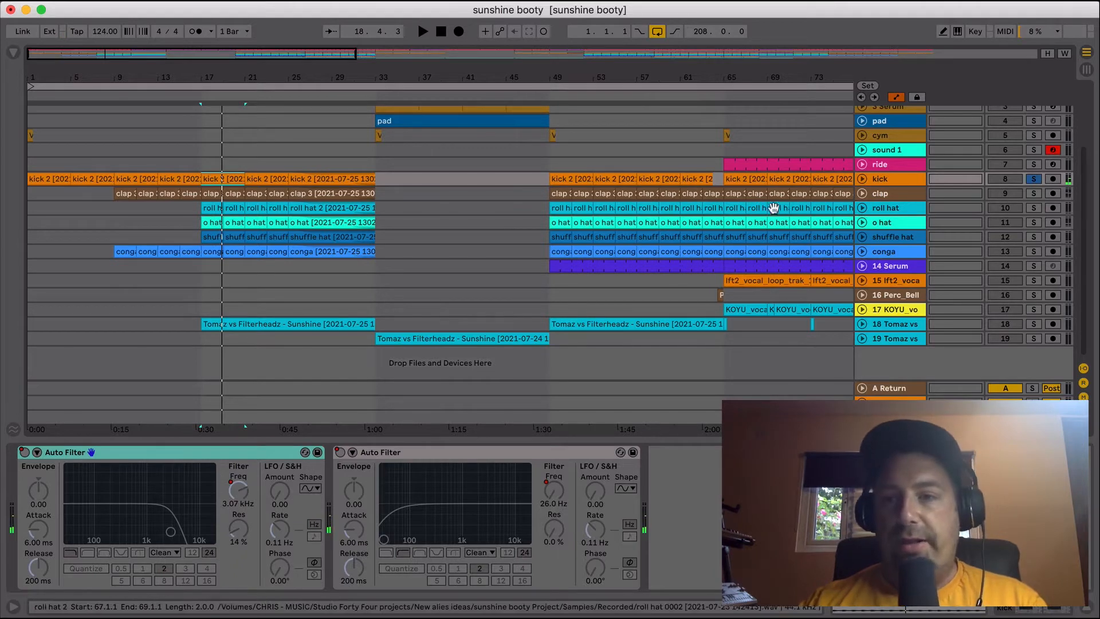
Expand the clap track and audition the soloed clap from bar 17, followed by the roll hat alone
click(863, 194)
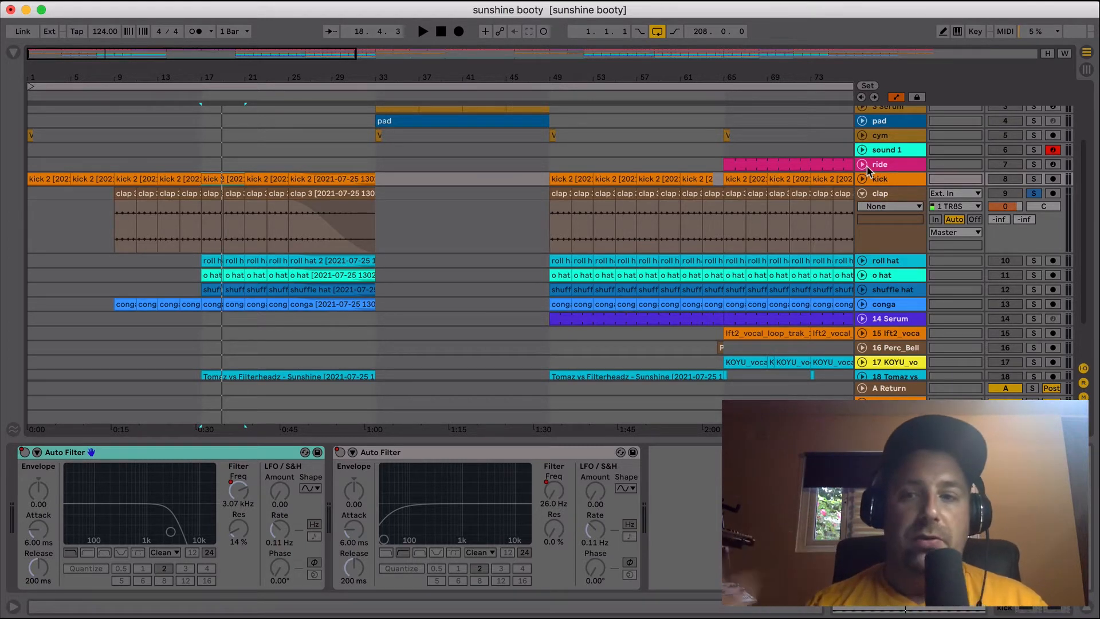
key(space)
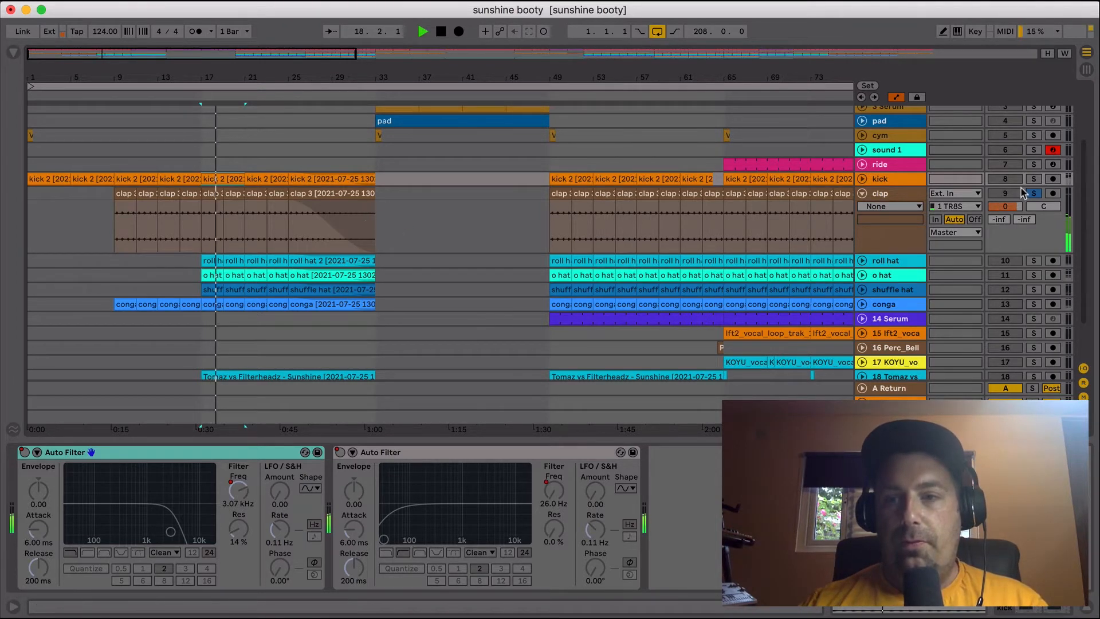
click(1034, 262)
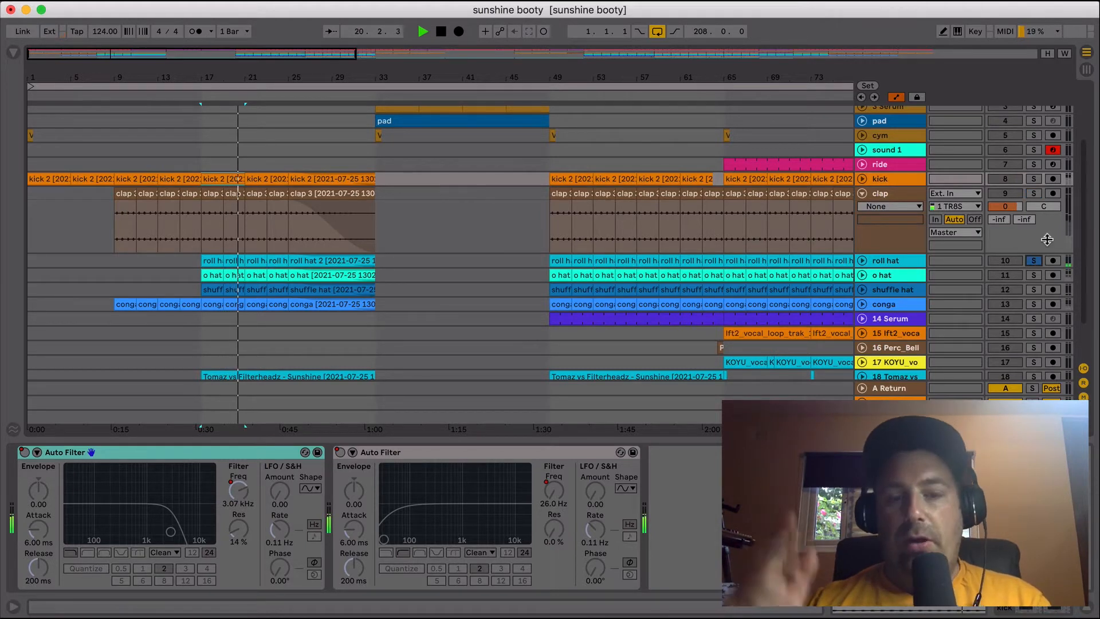
key(space)
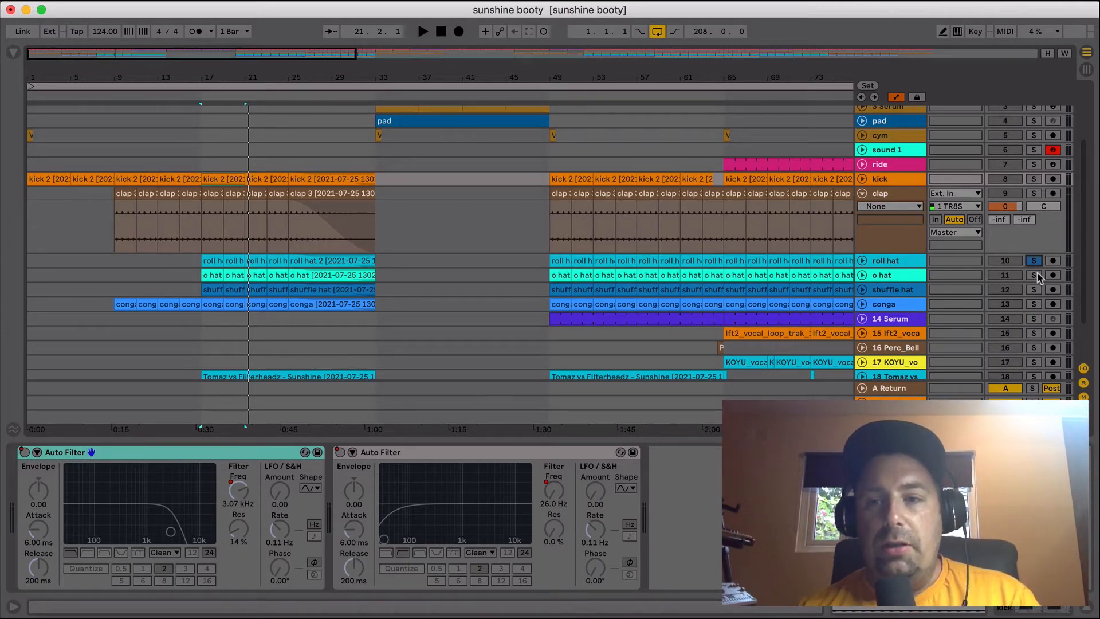
Audition the o hat and shuffle hat soloed together from bar 17, followed by the conga alone
click(1038, 273)
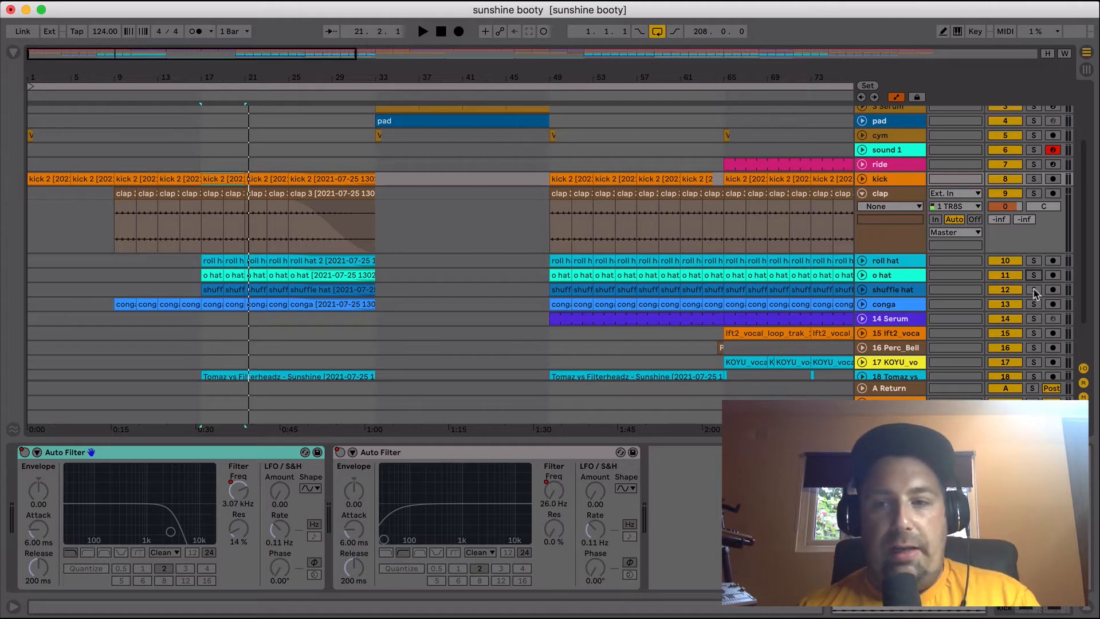
click(1034, 276)
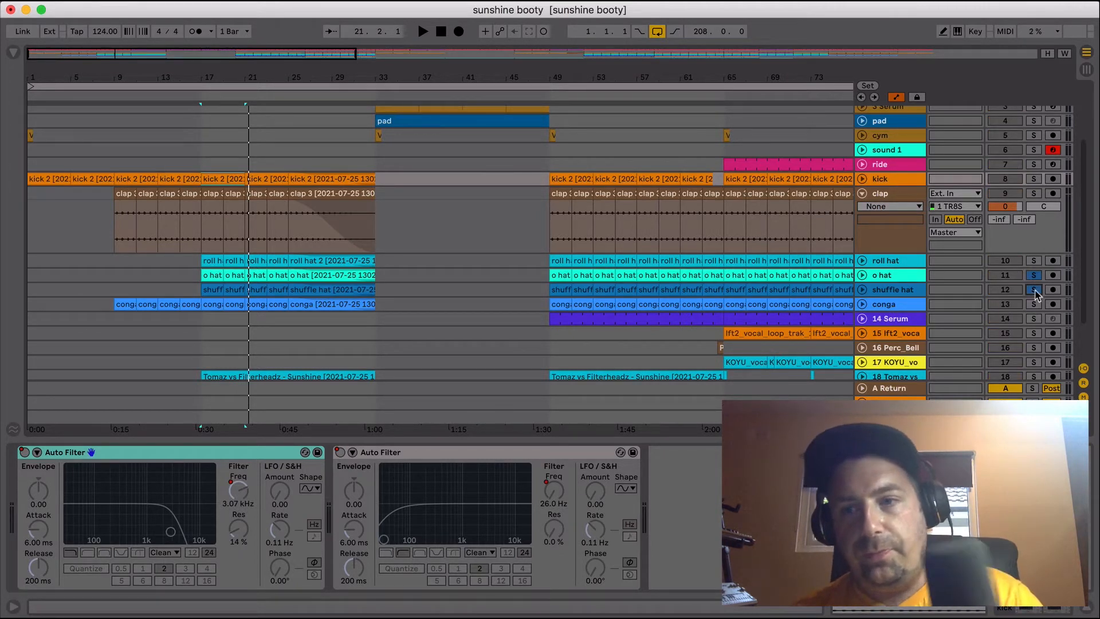
click(1035, 291)
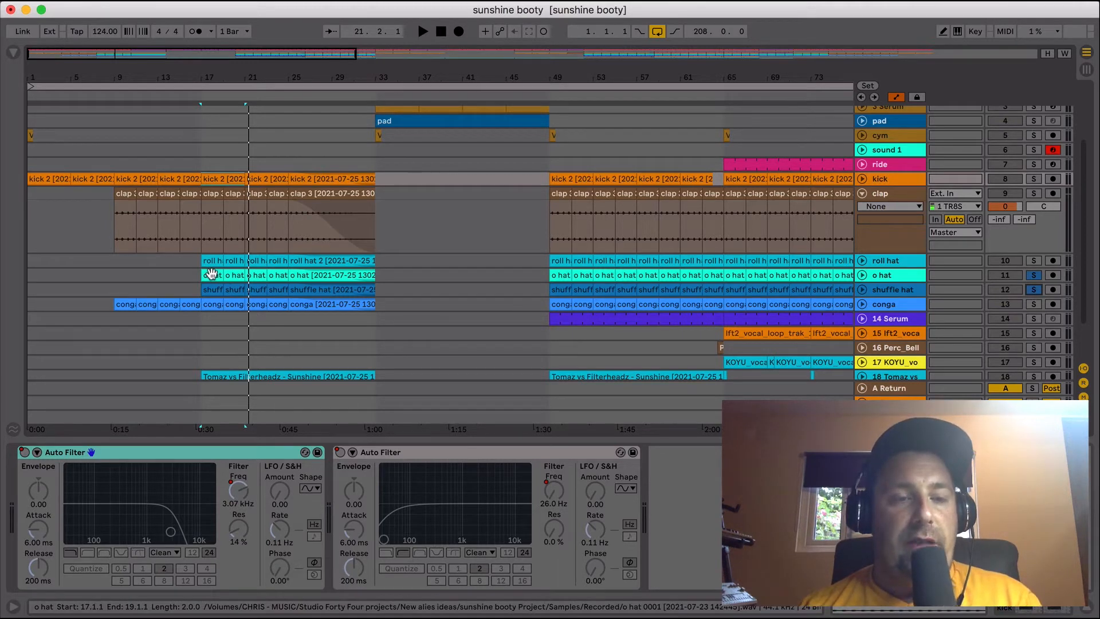
click(215, 290)
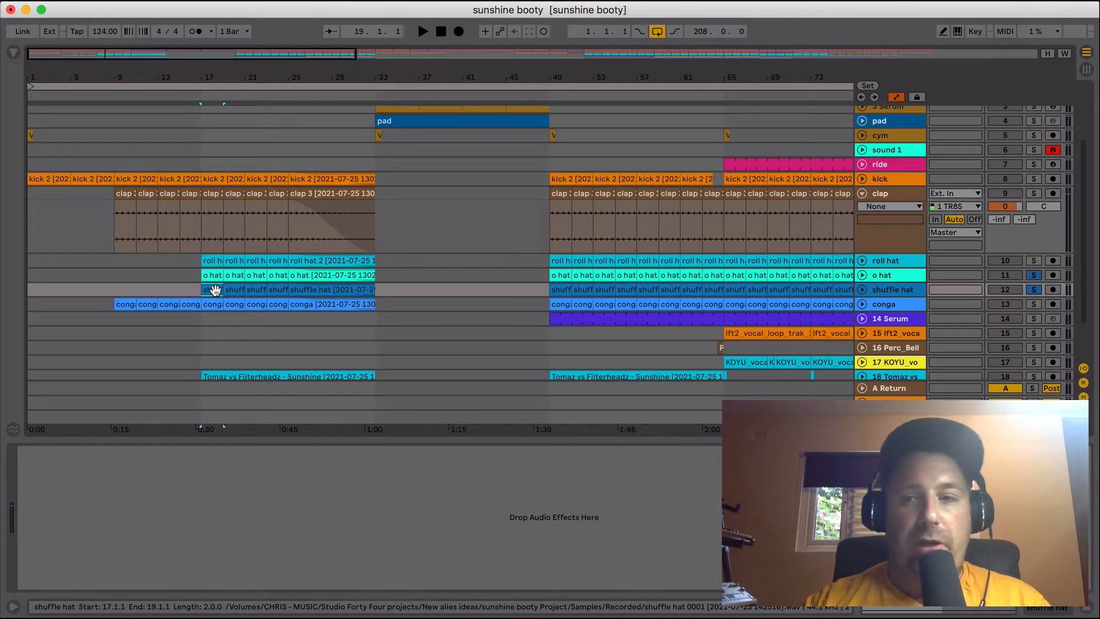
key(space)
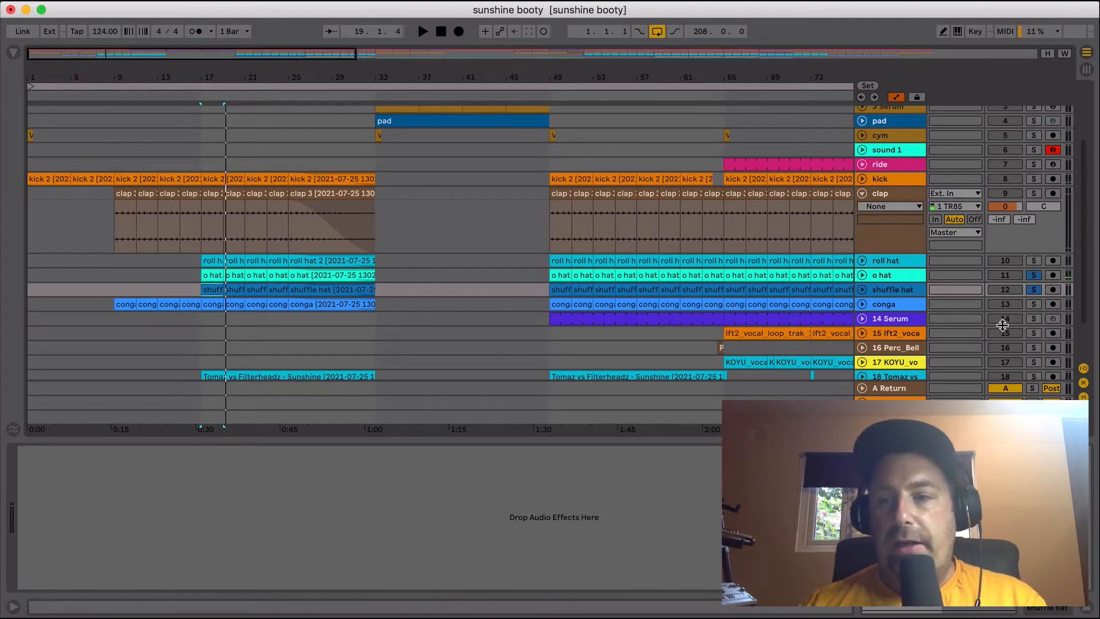
click(211, 302)
key(space)
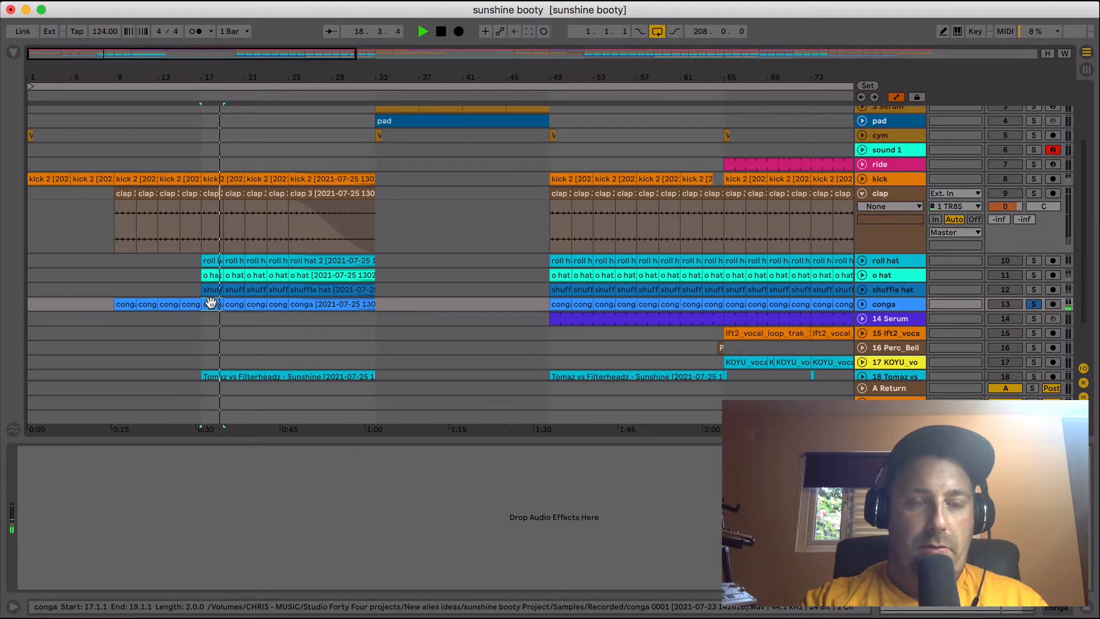
Expand track 18, solo its Tomaz vs Filterheadz clip, play it from bar 17 and clear the solo
scroll(215, 305, down, 3)
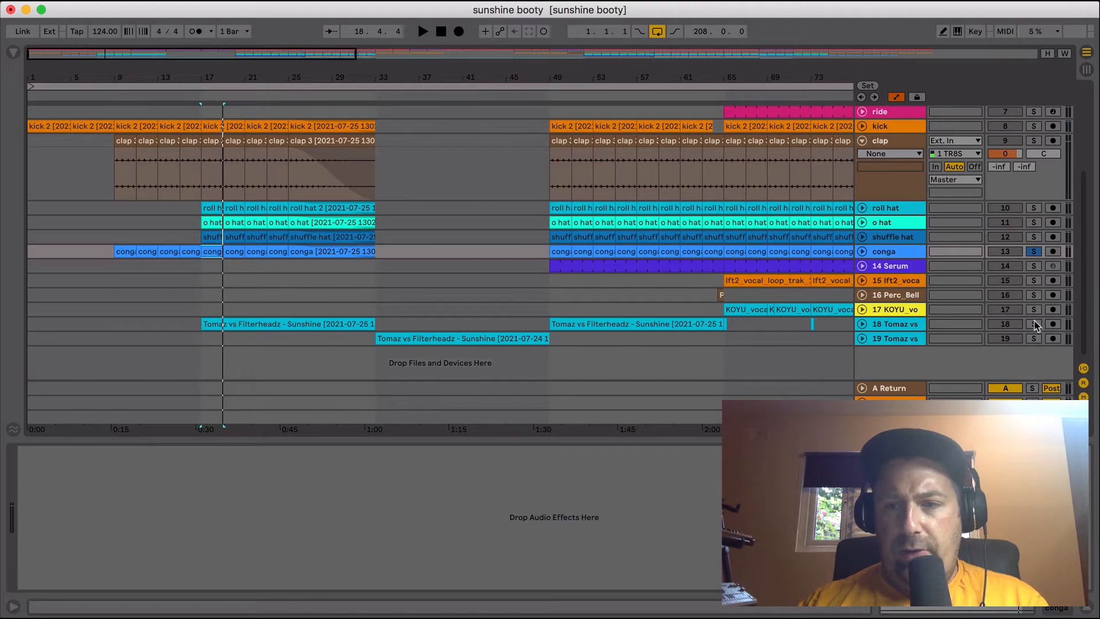
click(862, 324)
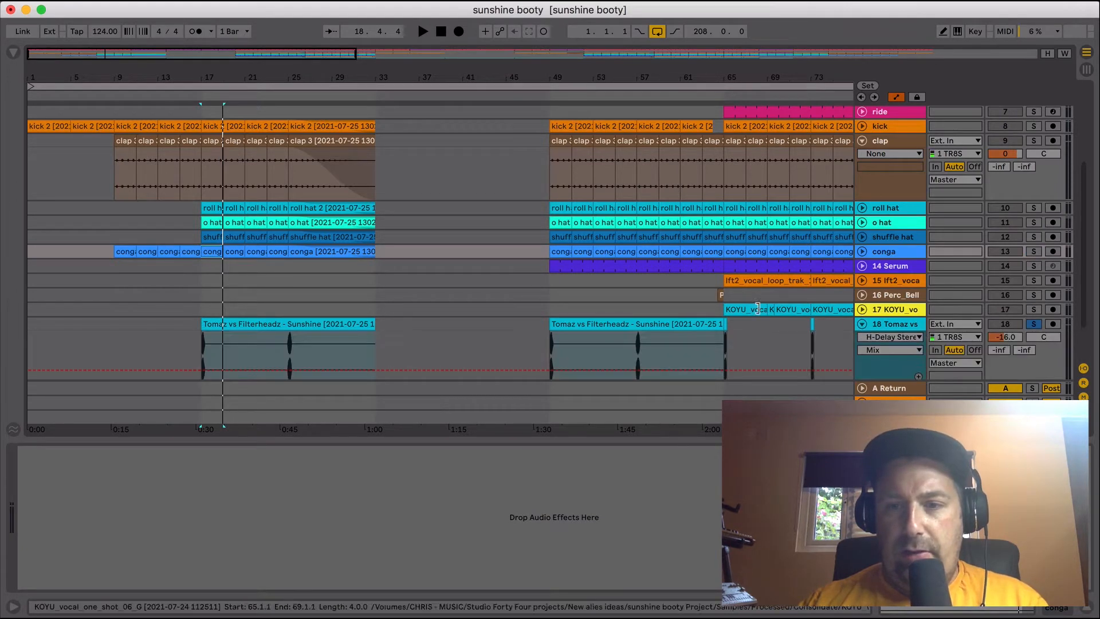
click(216, 325)
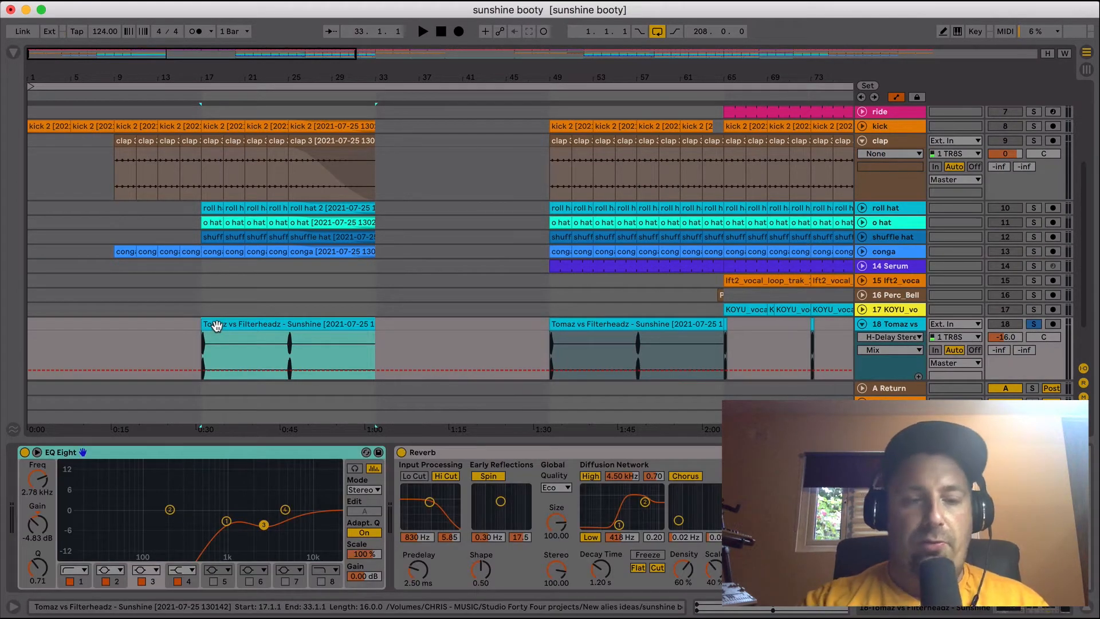
key(space)
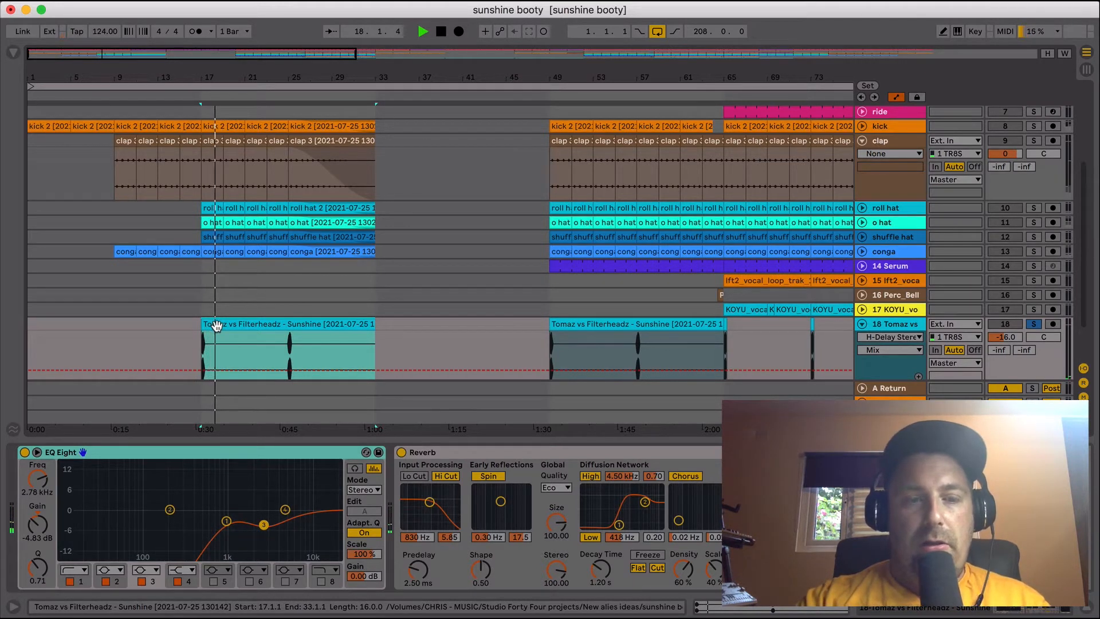
click(1035, 327)
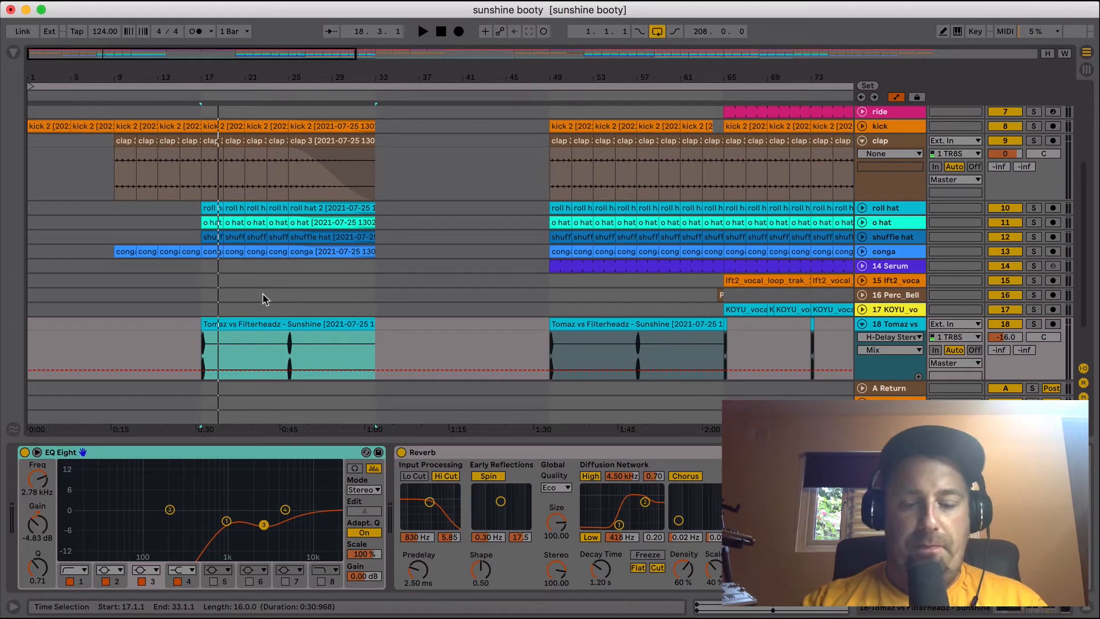
Play the full mix from bar 17 and expand the roll hat track to examine the fade on its clip at bar 25
key(space)
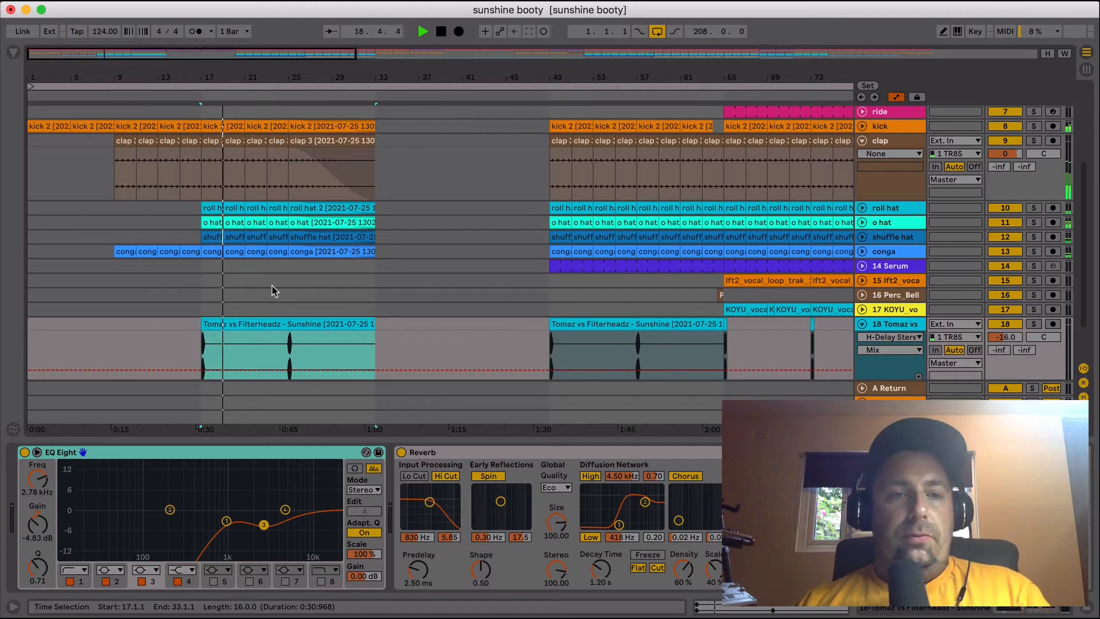
click(319, 208)
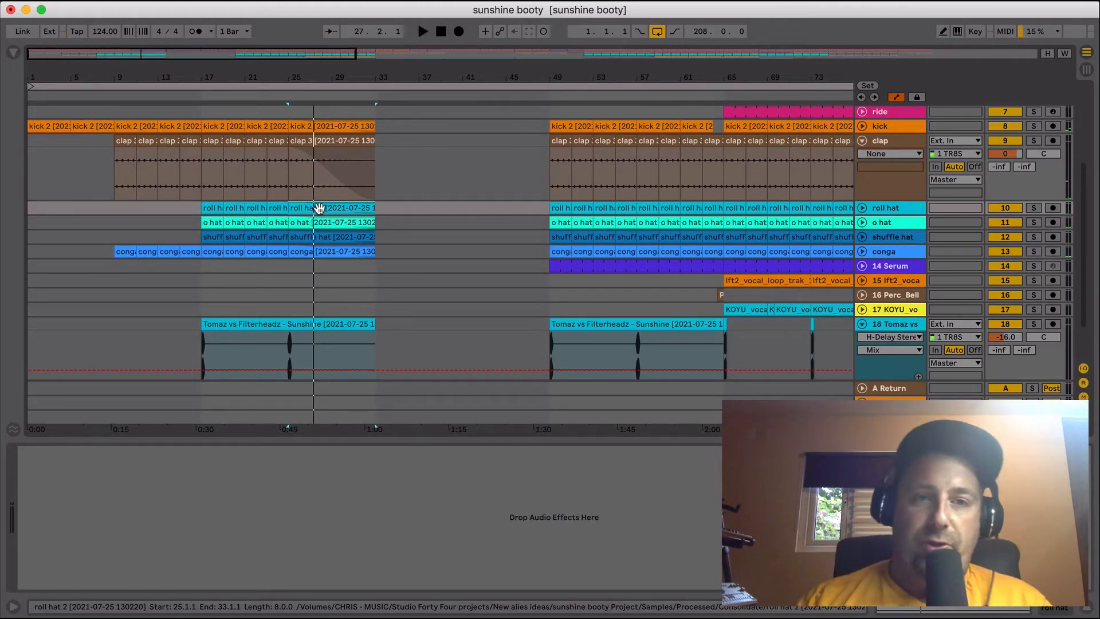
click(863, 208)
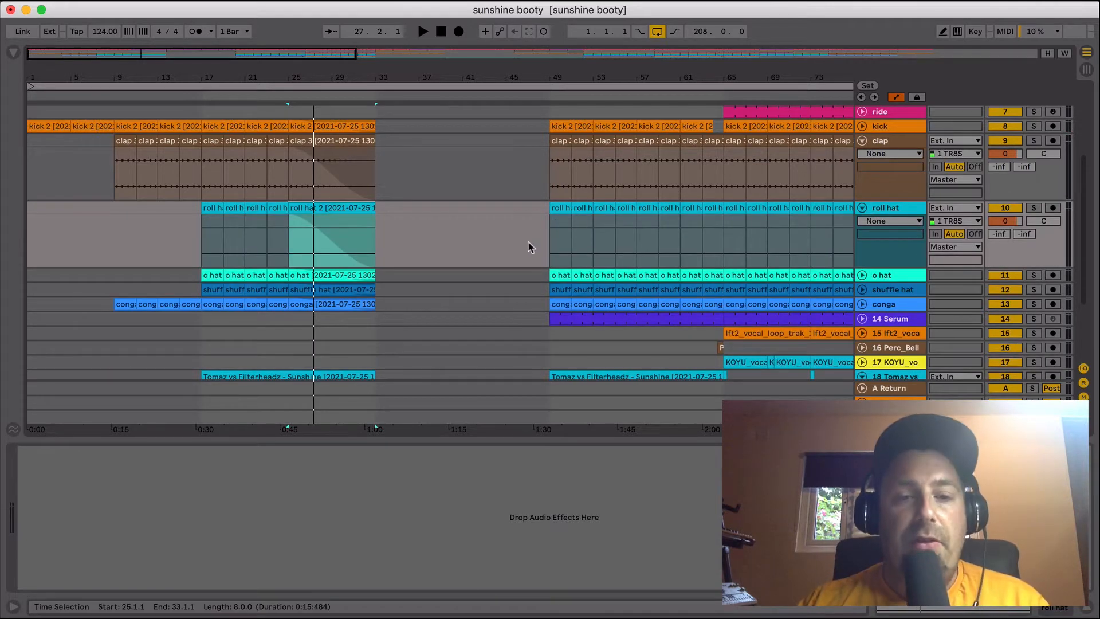
Play the arrangement from the white noise clip at bar 25 into the break and expand that track to examine its filter frequency automation
scroll(384, 303, down, 3)
scroll(385, 303, up, 4)
scroll(385, 302, up, 4)
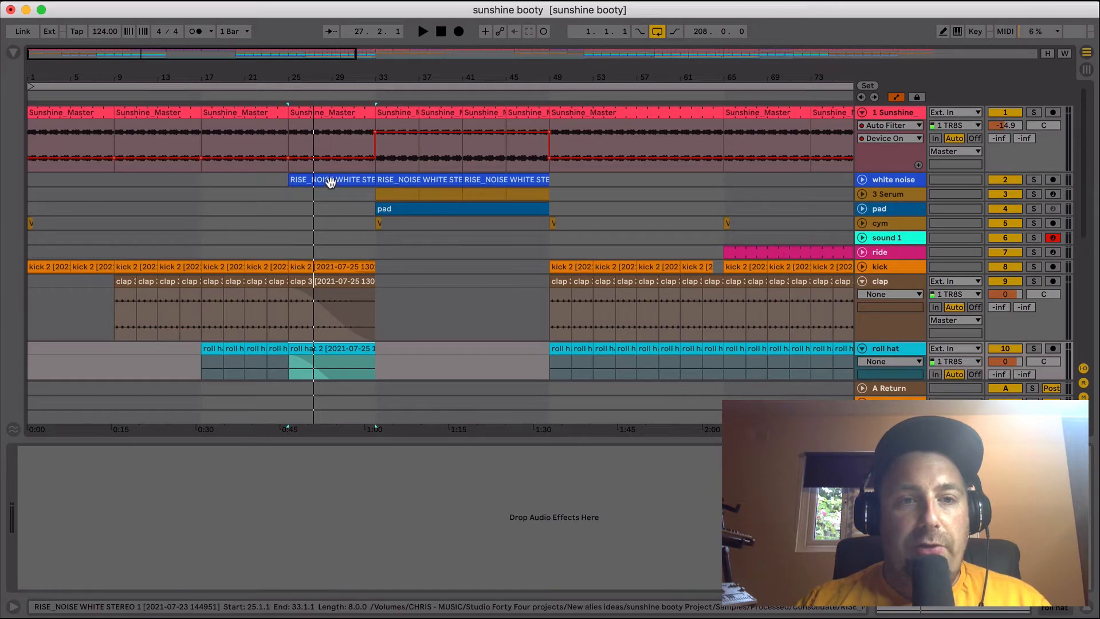
click(330, 180)
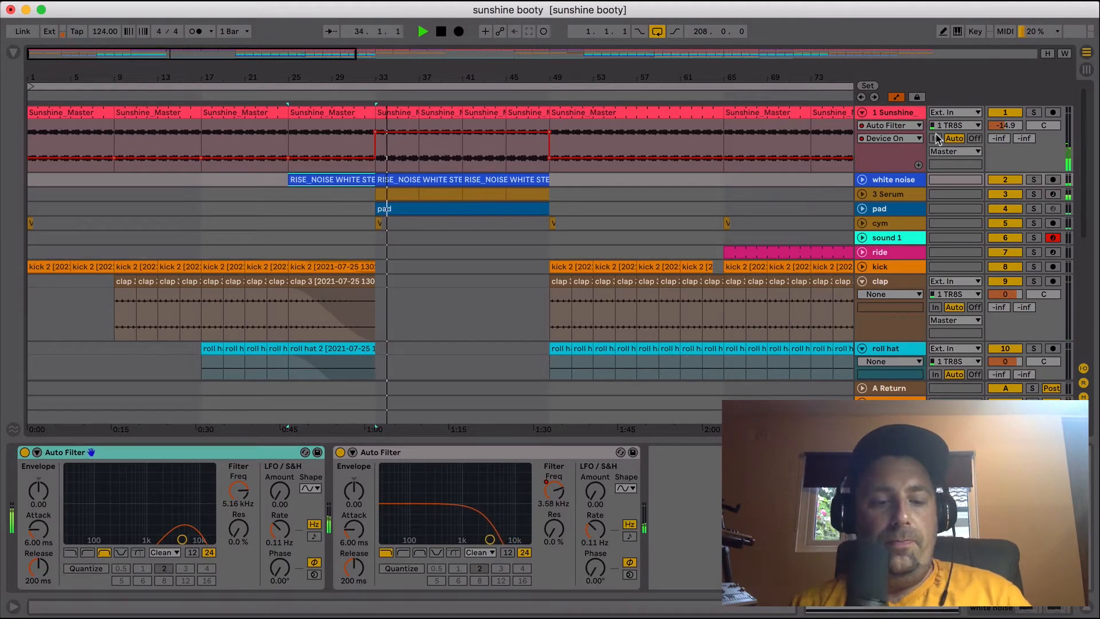
key(space)
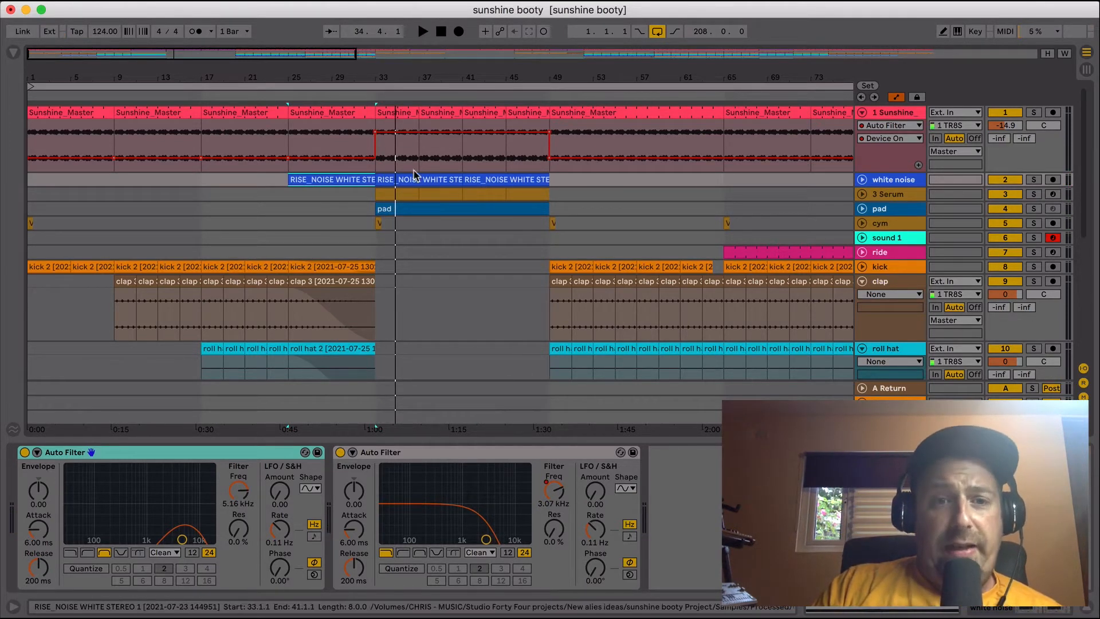
click(391, 181)
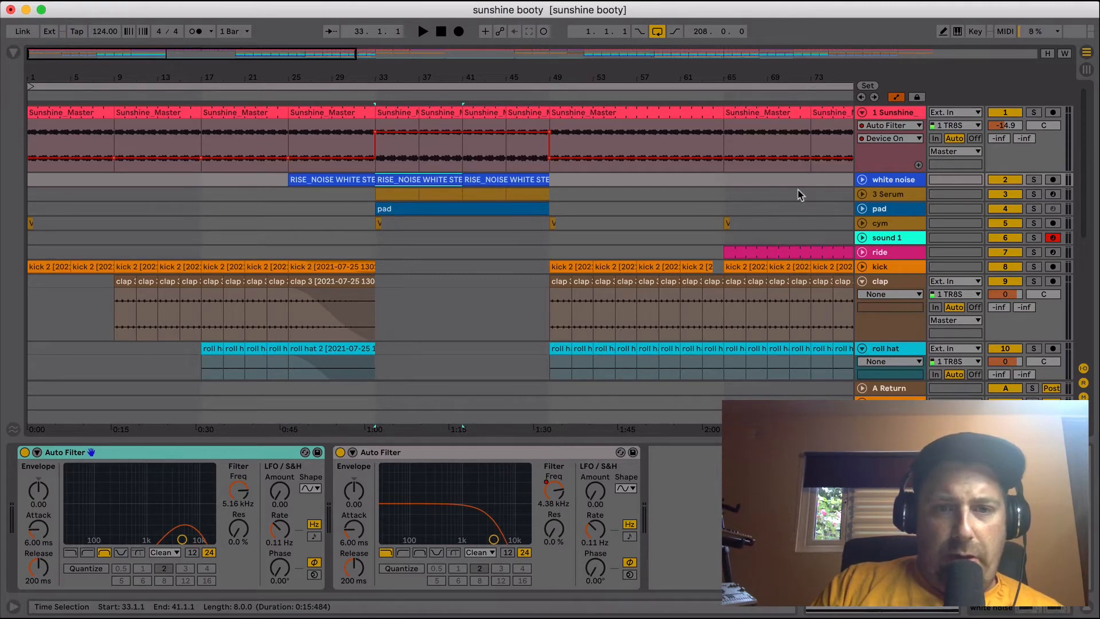
click(862, 181)
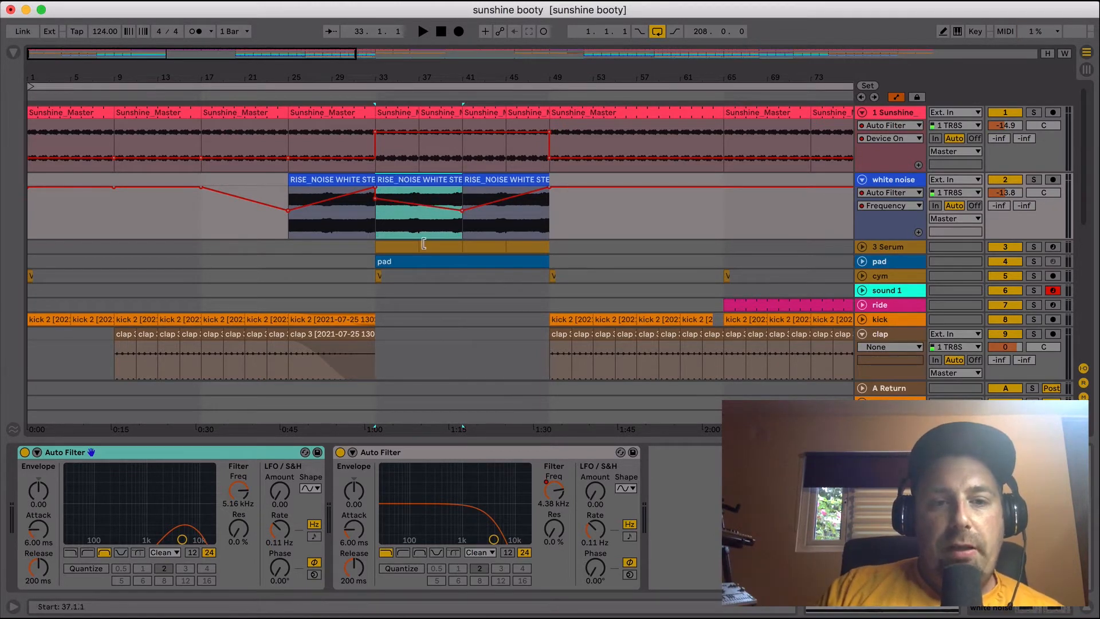
Expand and solo the 3 Serum track, select its first clip at bar 33 and open the Serum plug-in window
click(862, 247)
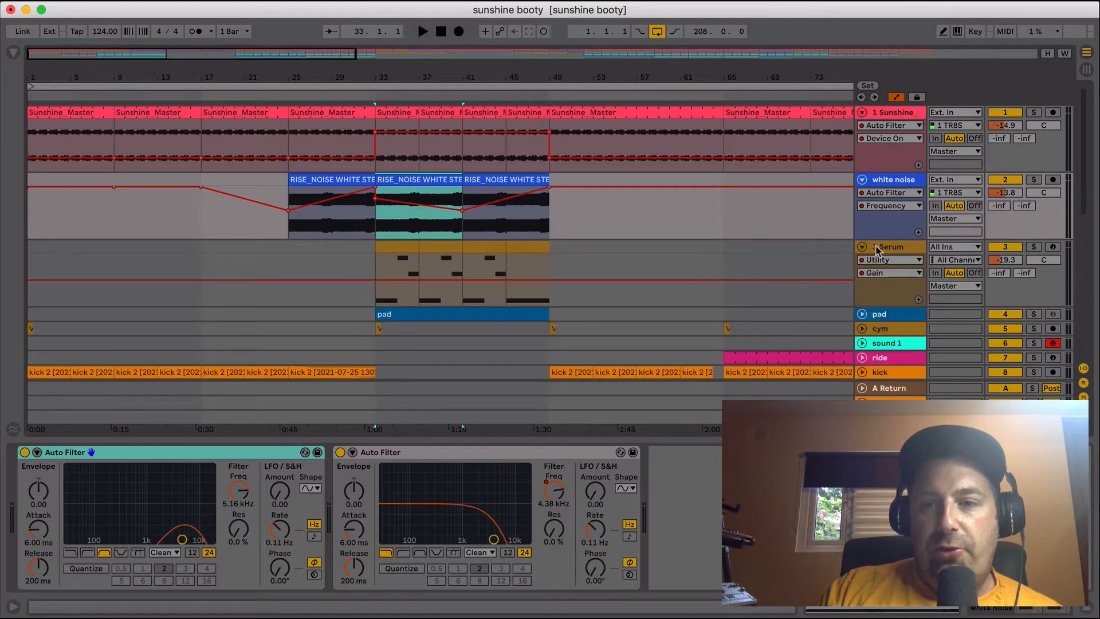
click(1034, 248)
click(384, 251)
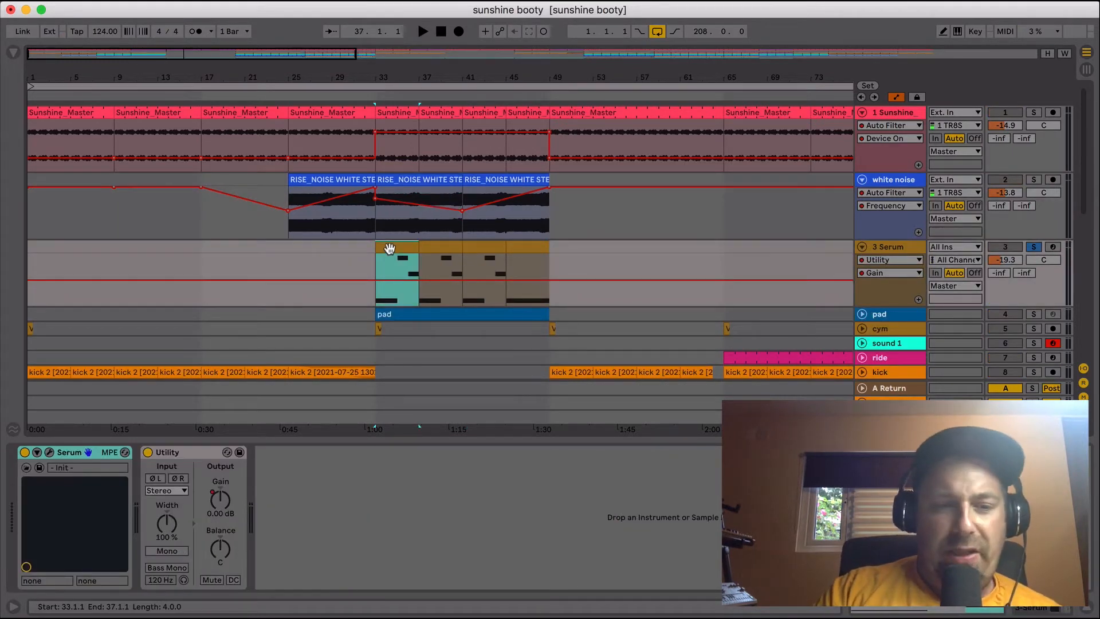
click(49, 452)
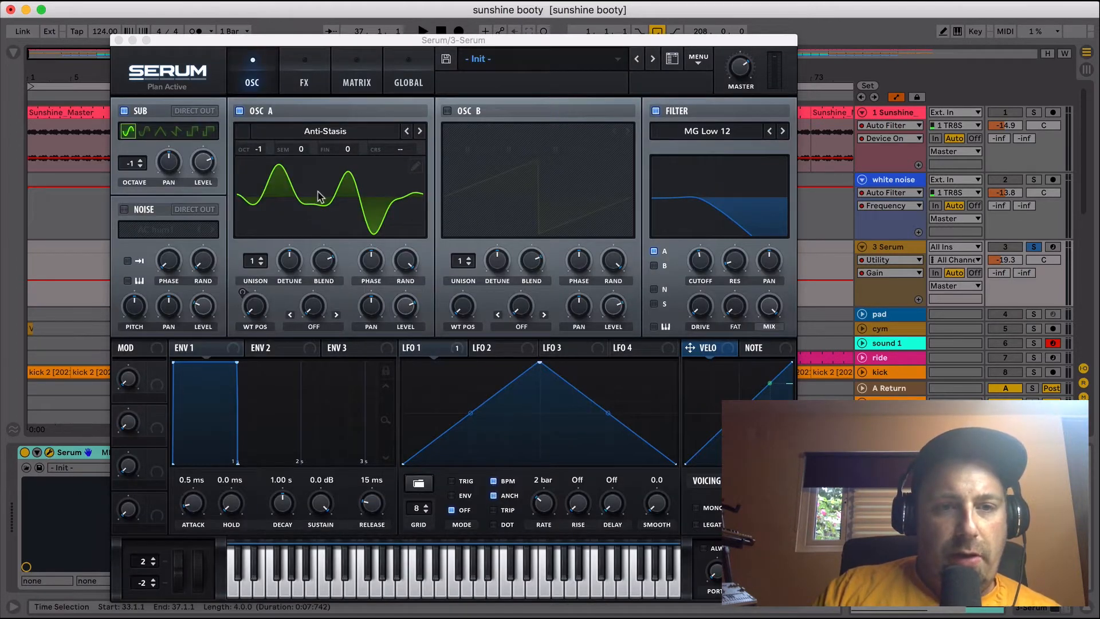
Play the soloed 3 Serum part from bar 33, stop it and close the Serum plug-in window
key(space)
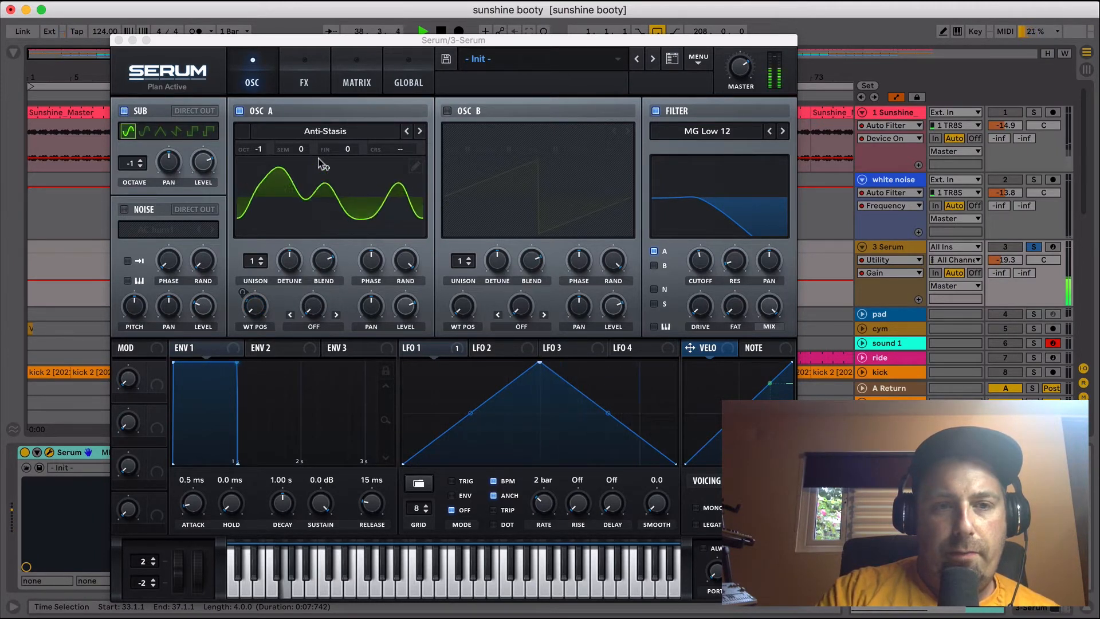
key(space)
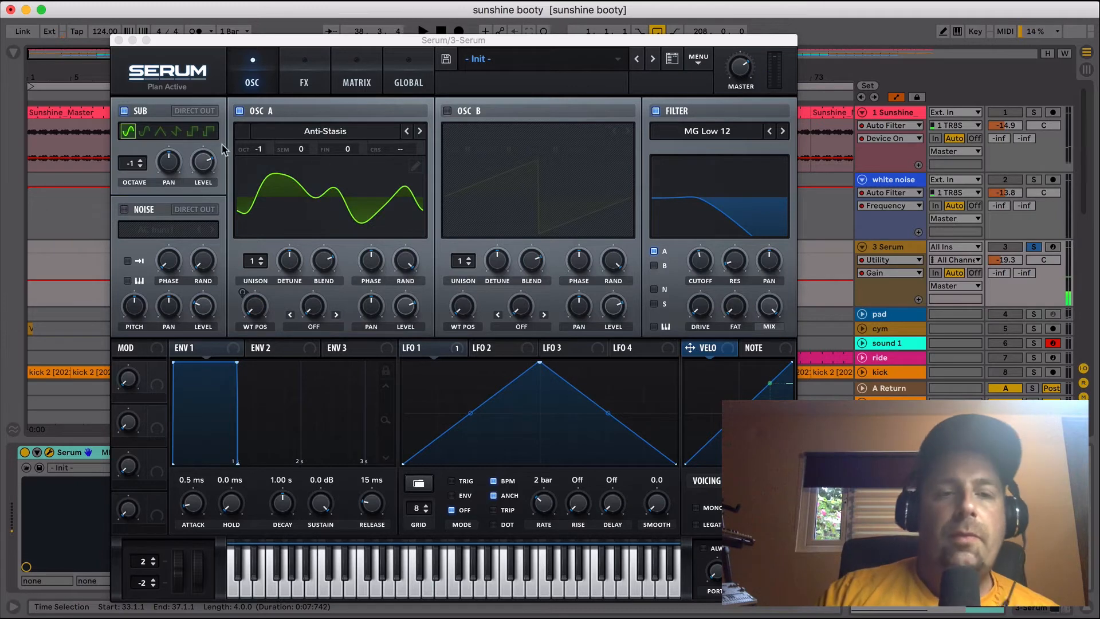
click(118, 40)
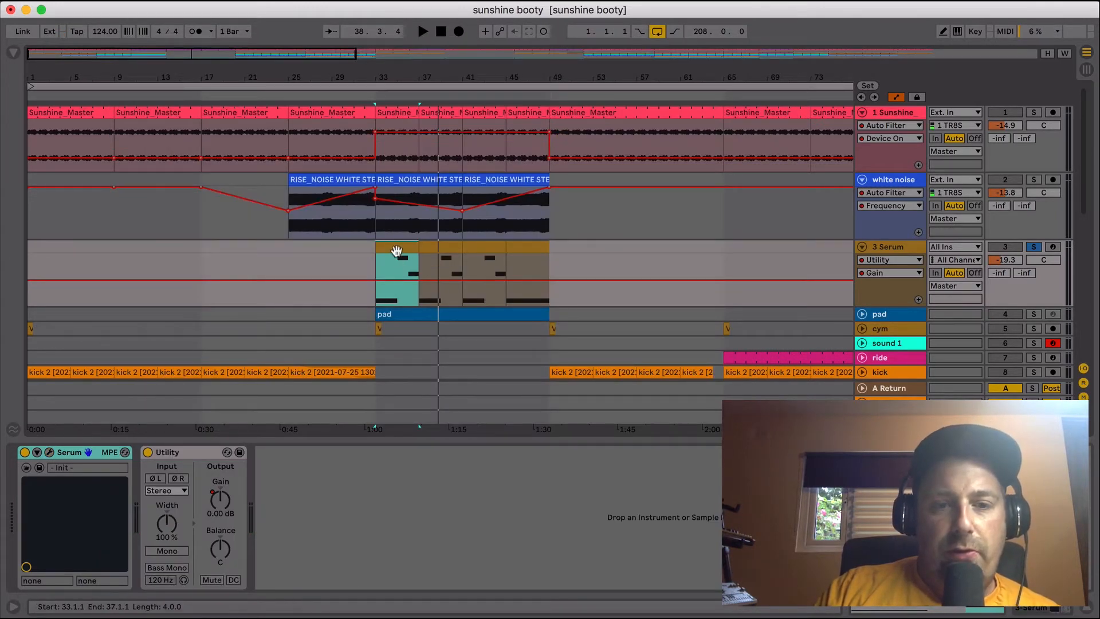
Open the first 3 Serum clip's notes, audition its G1, D#2 and C2 pitches and close the note editor
double_click(397, 251)
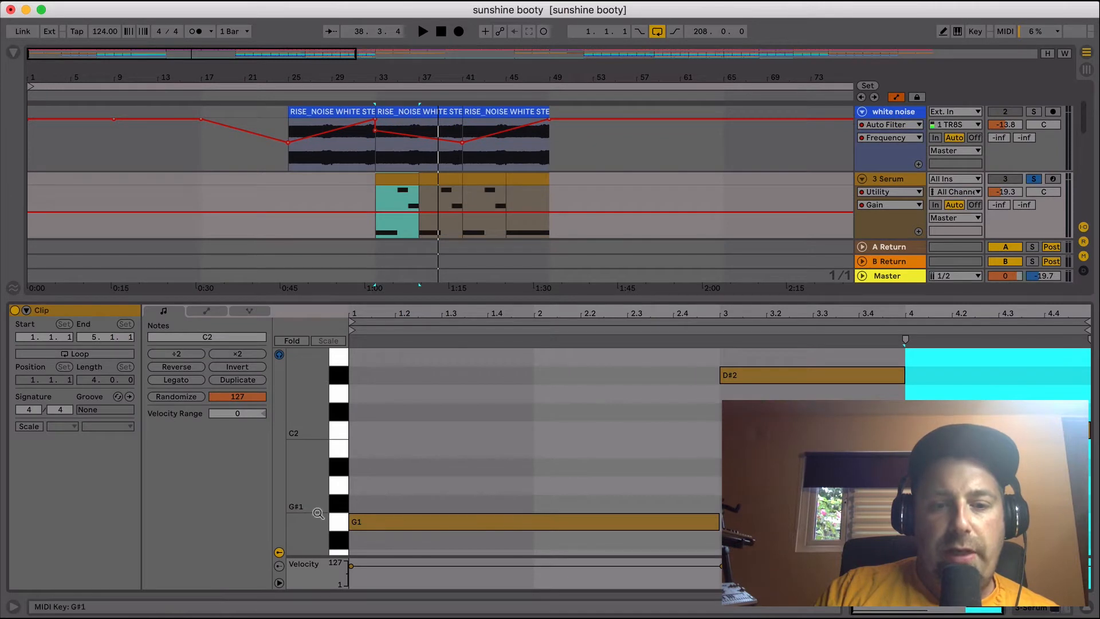
click(338, 523)
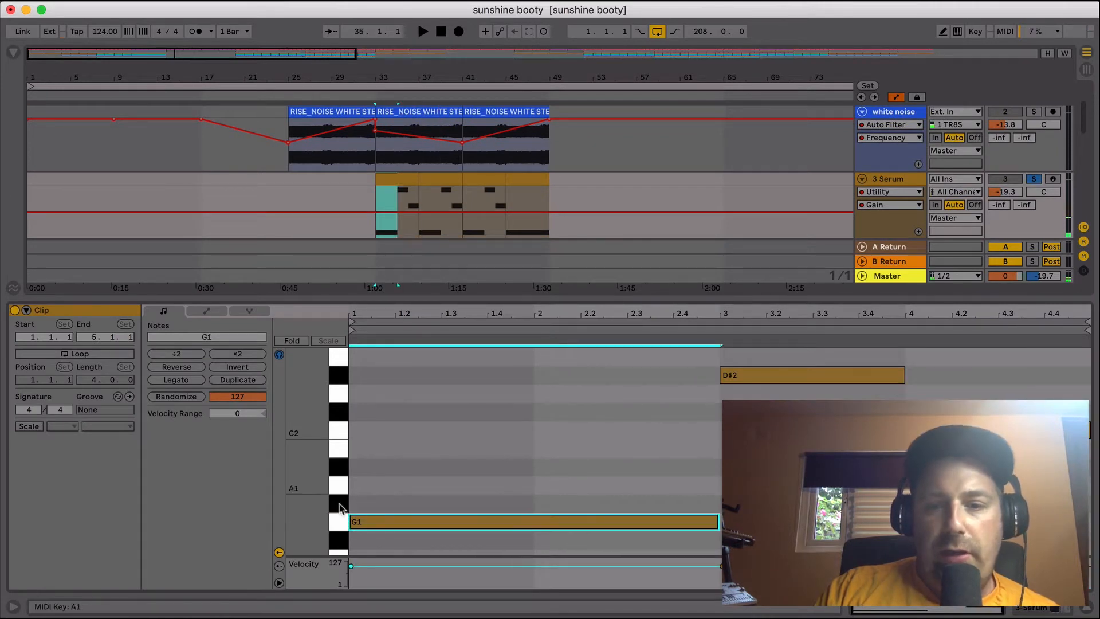
click(338, 375)
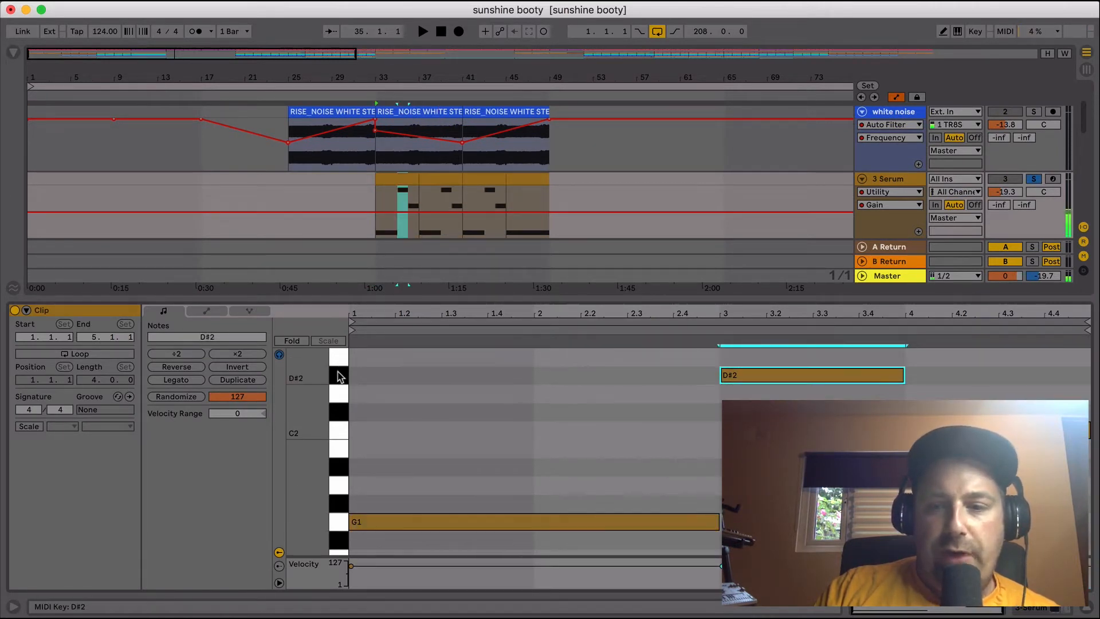
click(339, 435)
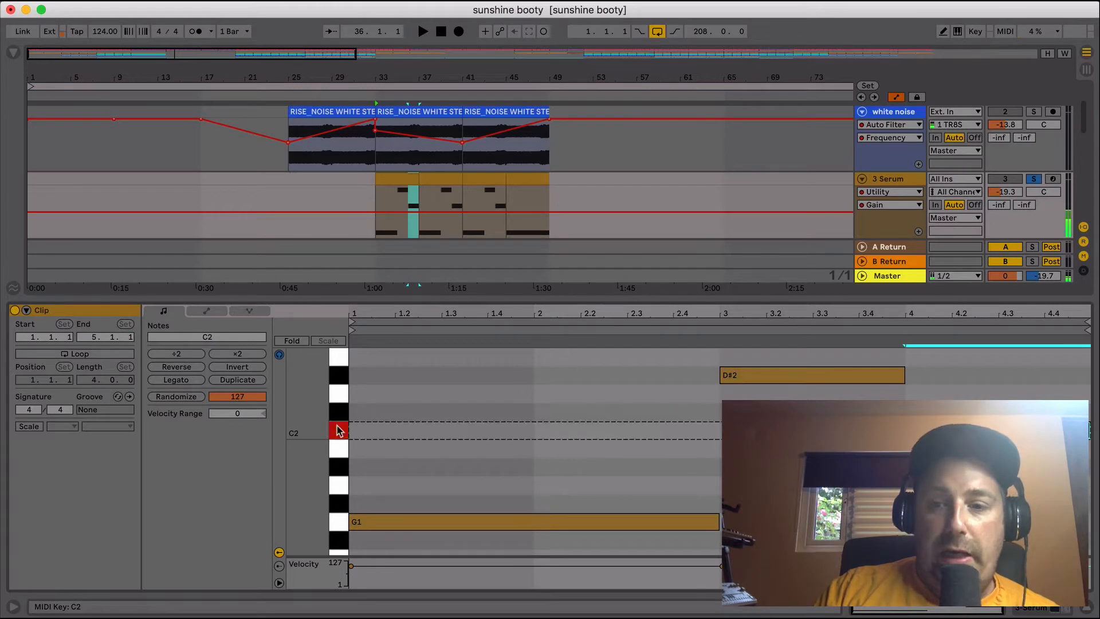
double_click(510, 298)
Select the pad clip at bar 33, expand the pad track and clear the solo on the 3 Serum track
click(395, 245)
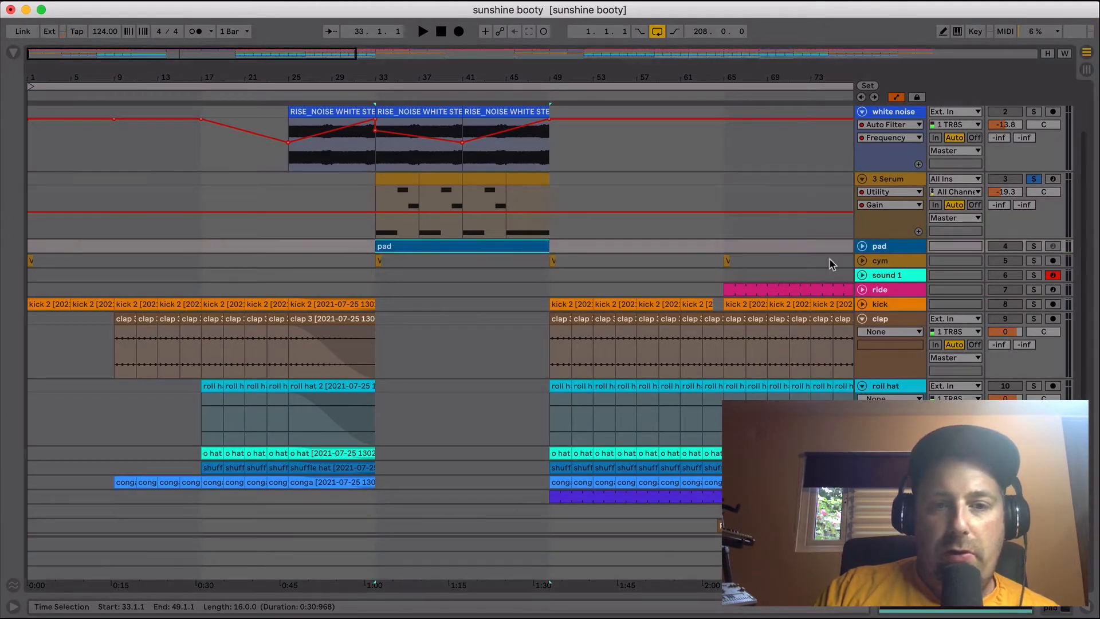
click(862, 246)
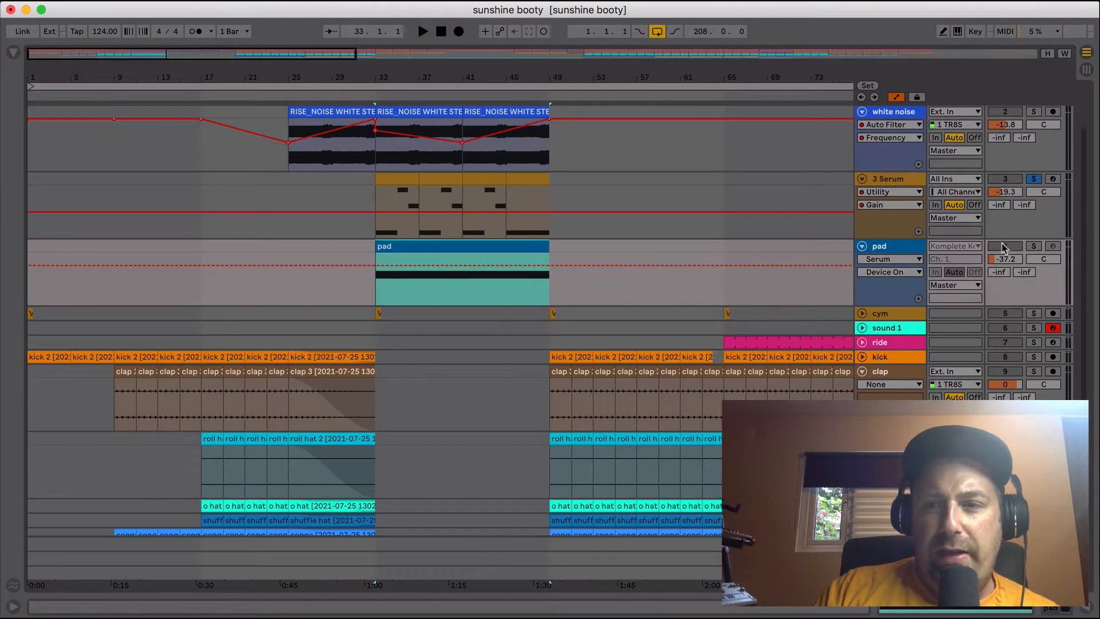
click(1033, 179)
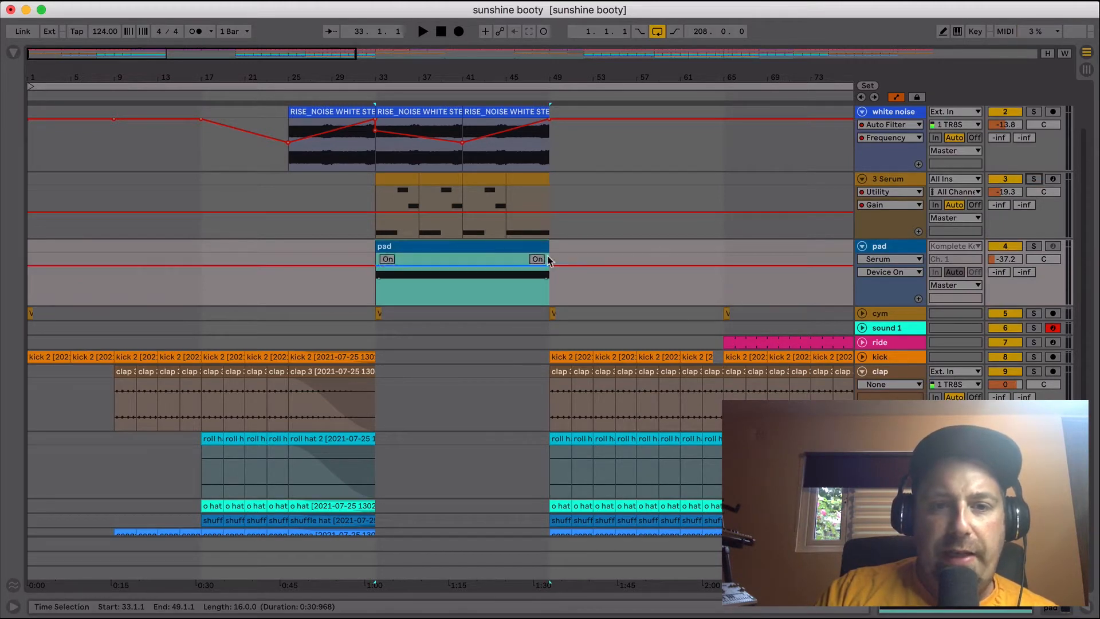
Expand track 19, play its Tomaz vs Filterheadz clip soloed from bar 33 and clear the solo
scroll(484, 379, down, 3)
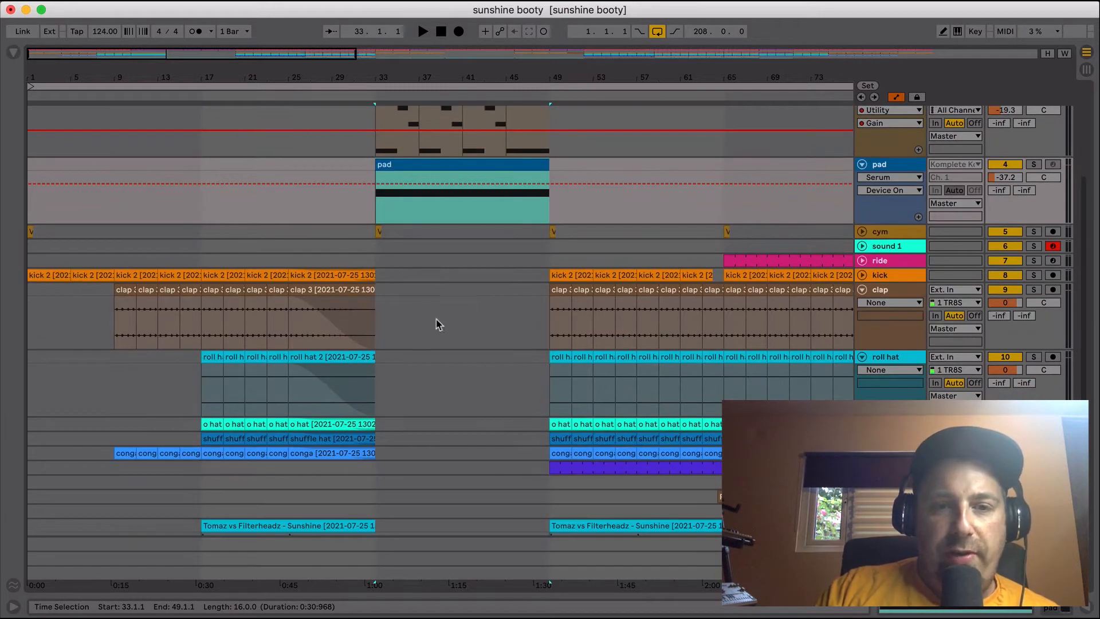
scroll(458, 401, down, 4)
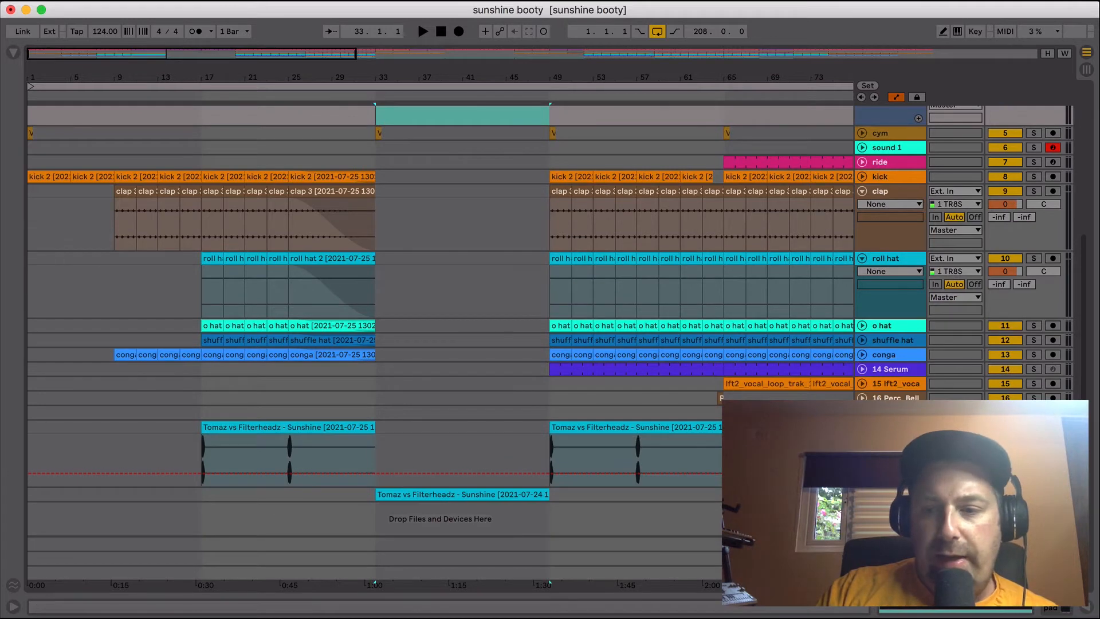
click(405, 493)
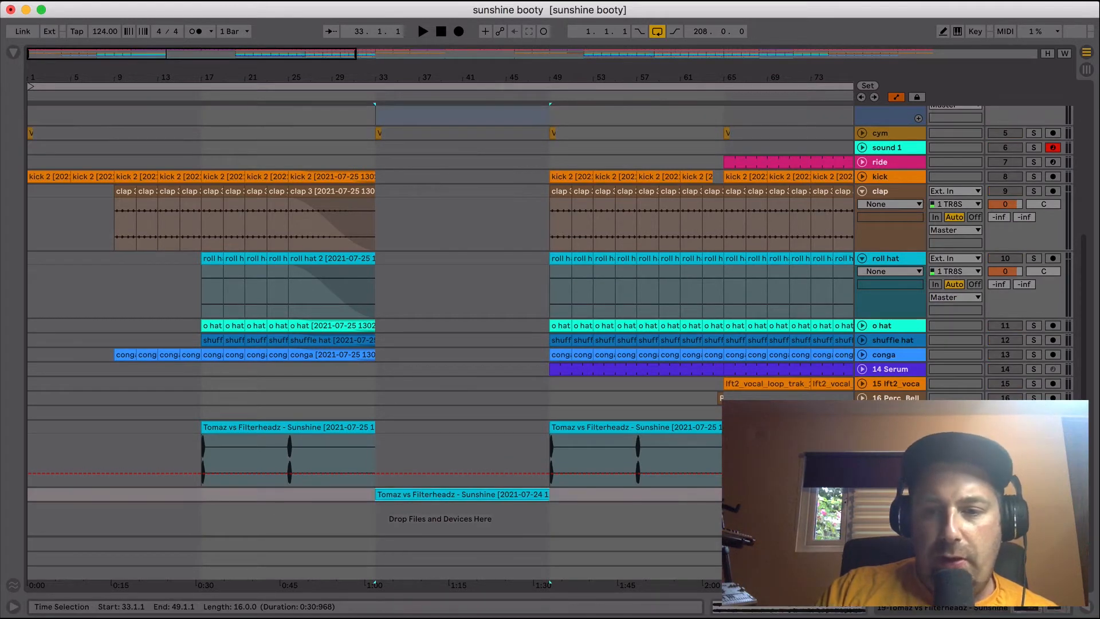
click(861, 494)
scroll(634, 497, down, 2)
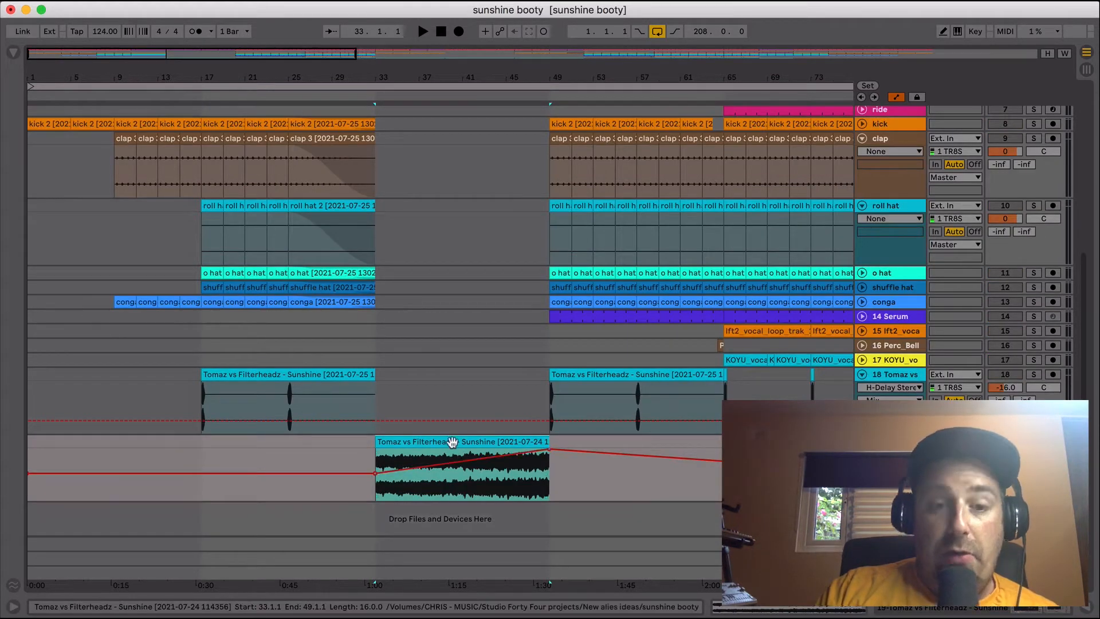
key(space)
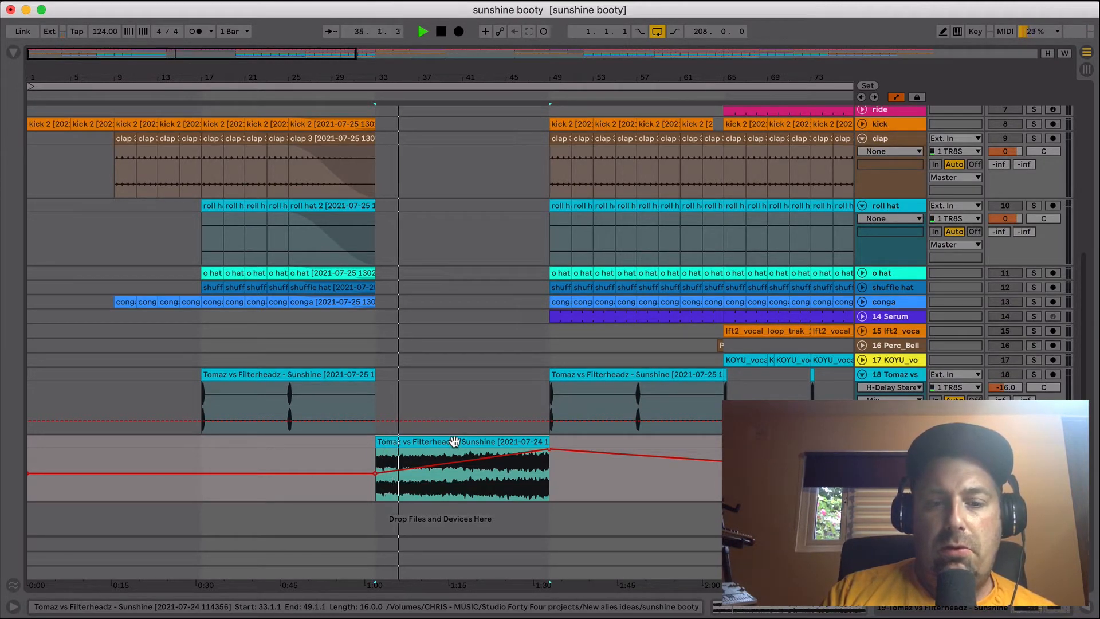
key(space)
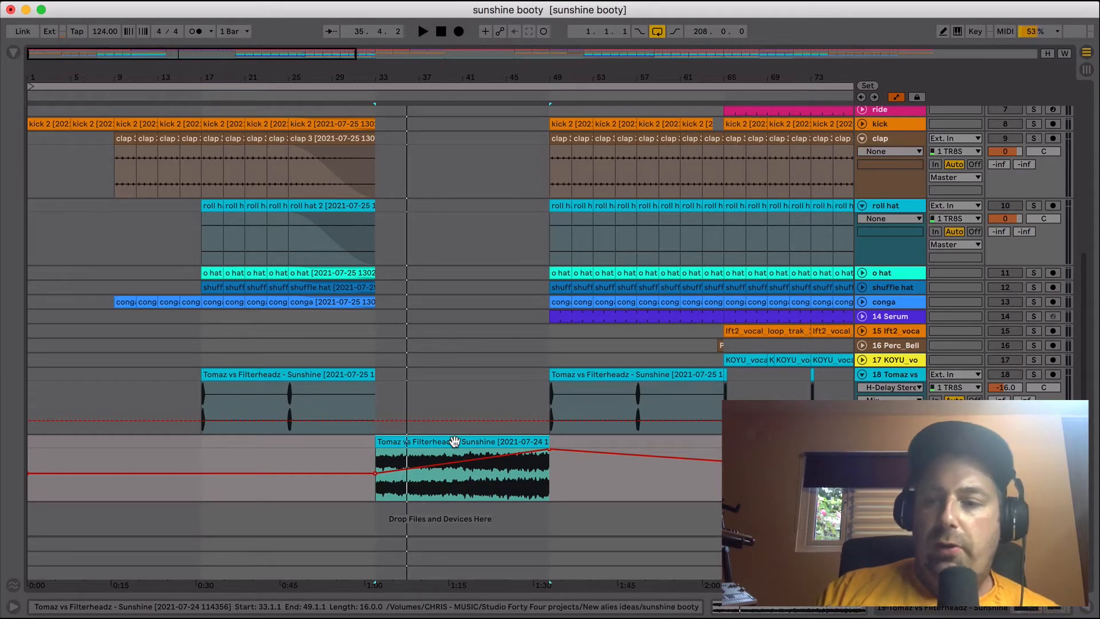
click(1034, 442)
Select bars 33 to 41 of the track 19 clip and show the track's EQ Eight and Auto Filter devices
scroll(630, 445, up, 5)
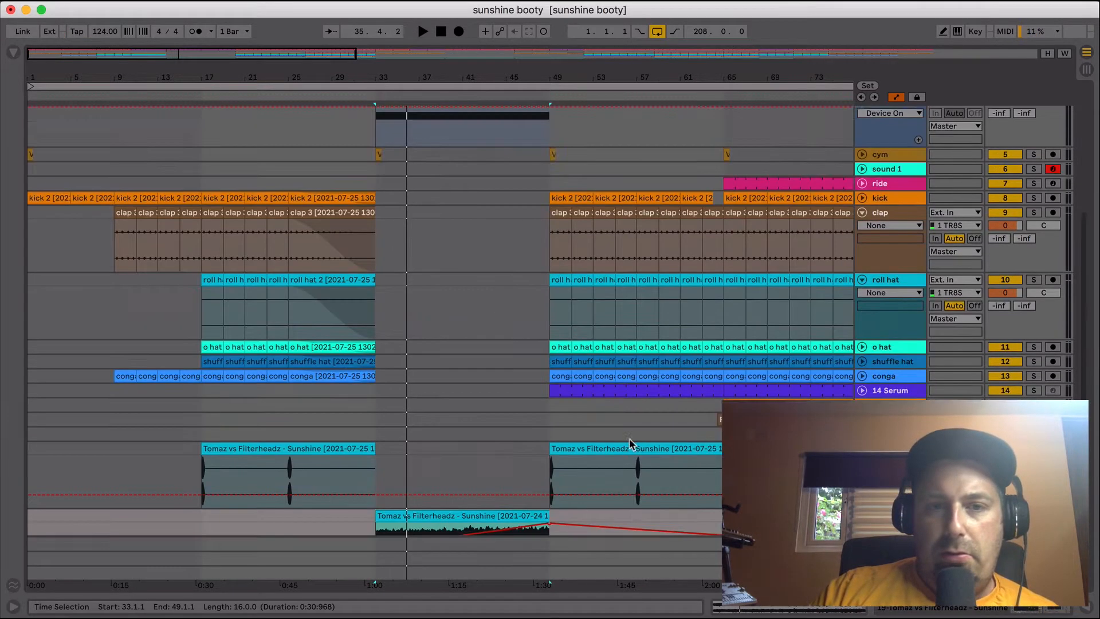
scroll(627, 445, down, 5)
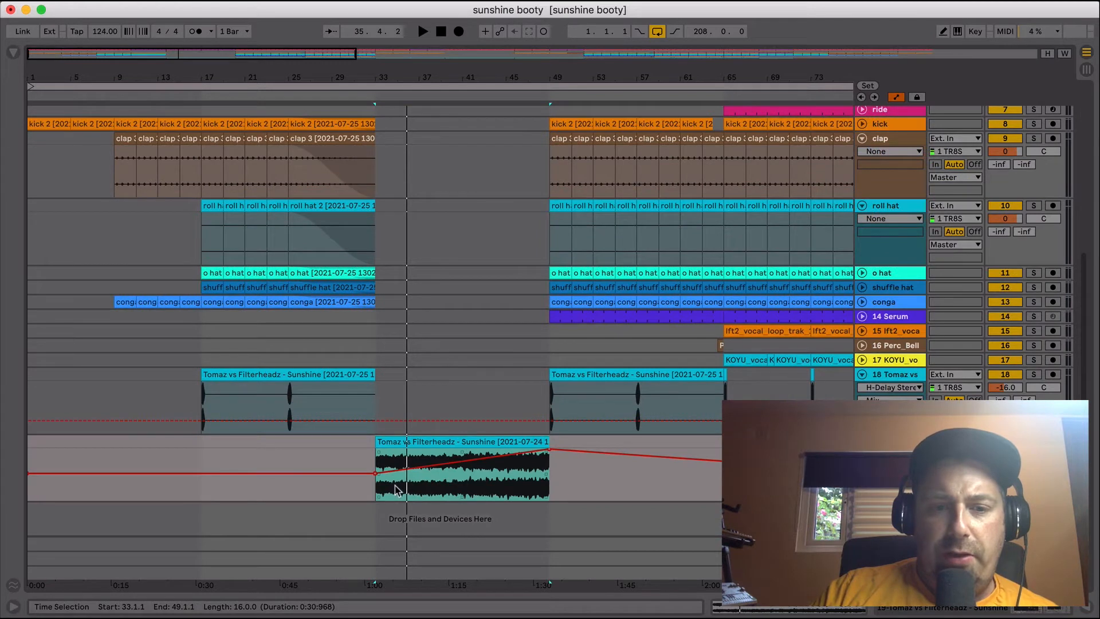
drag(381, 490, 456, 442)
key(shift+Tab)
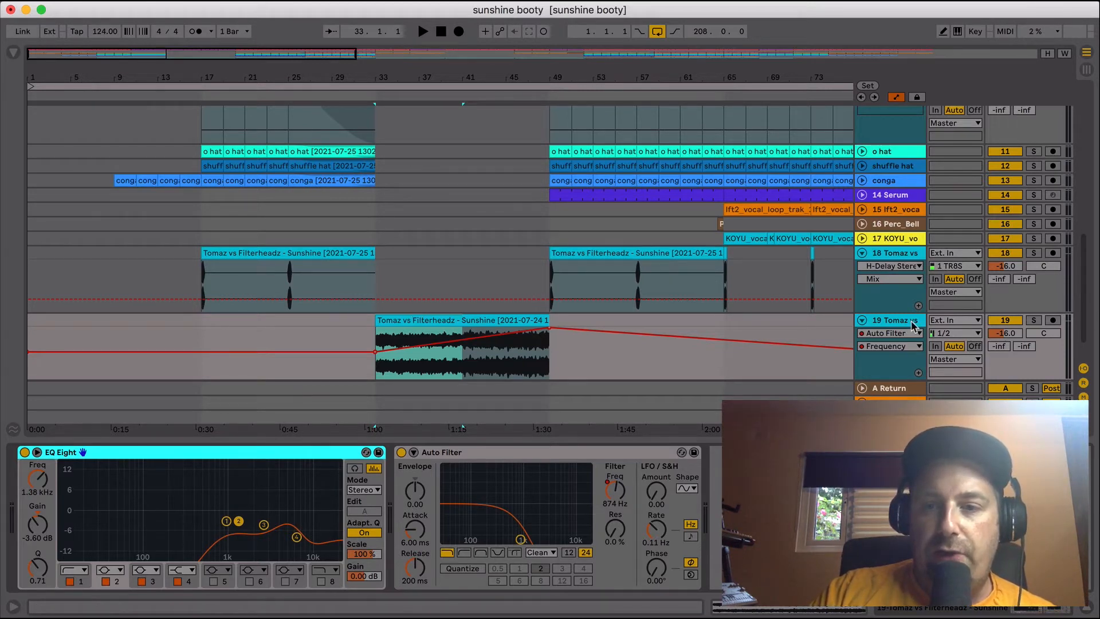
Select the white noise clip at bar 33, play the full mix through the break and hide the device view
scroll(430, 233, up, 15)
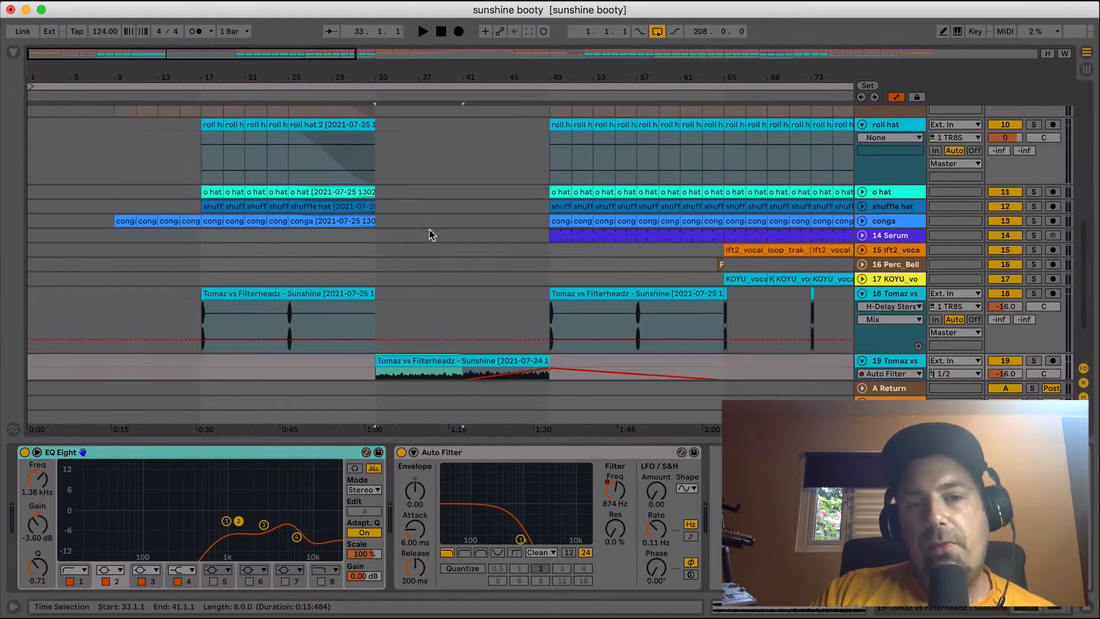
click(397, 158)
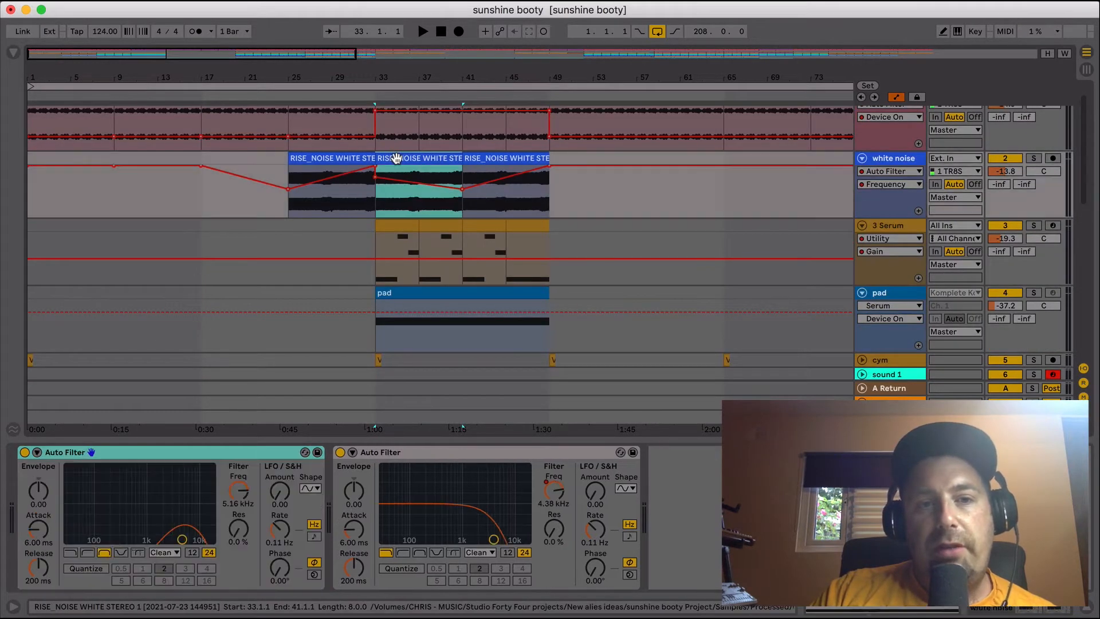
key(space)
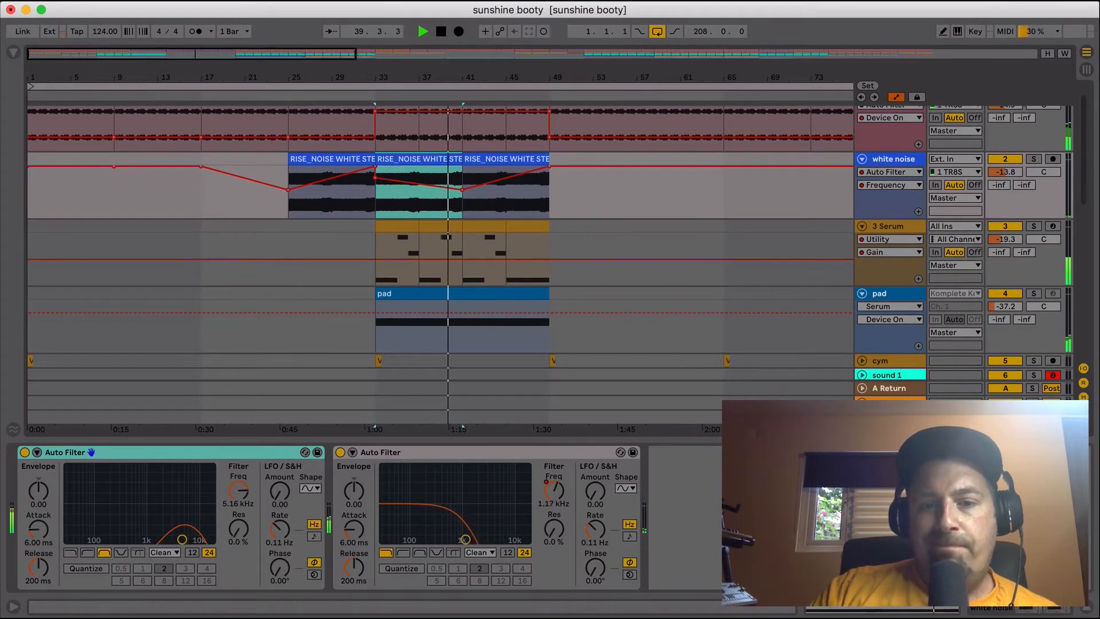
click(1086, 608)
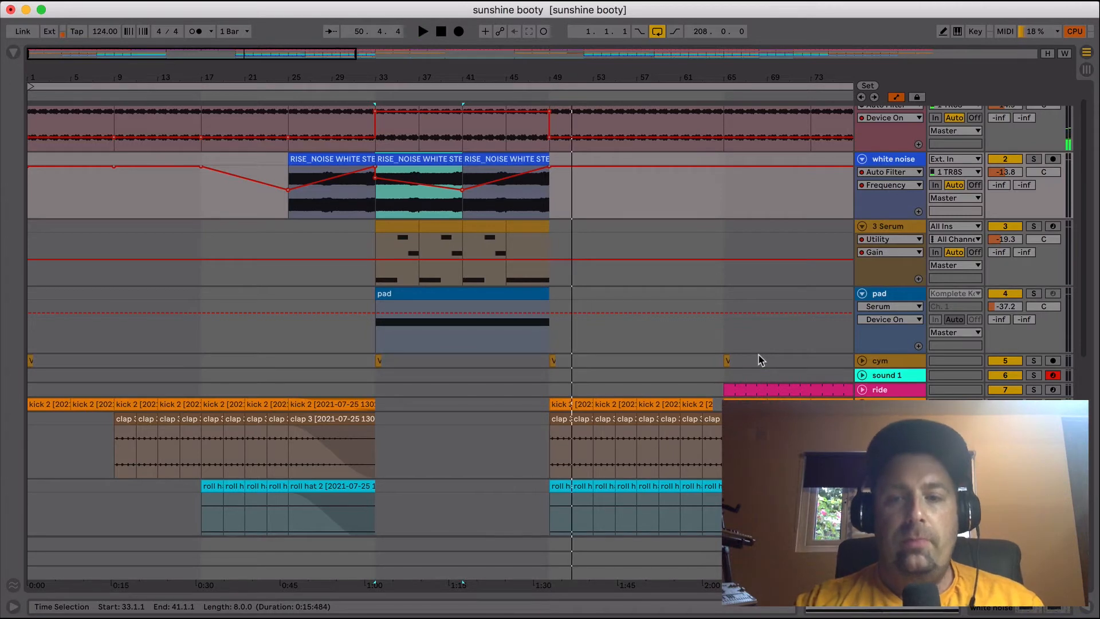
Collapse the two Tomaz vs Filterheadz tracks, 19 and 18
scroll(659, 441, down, 8)
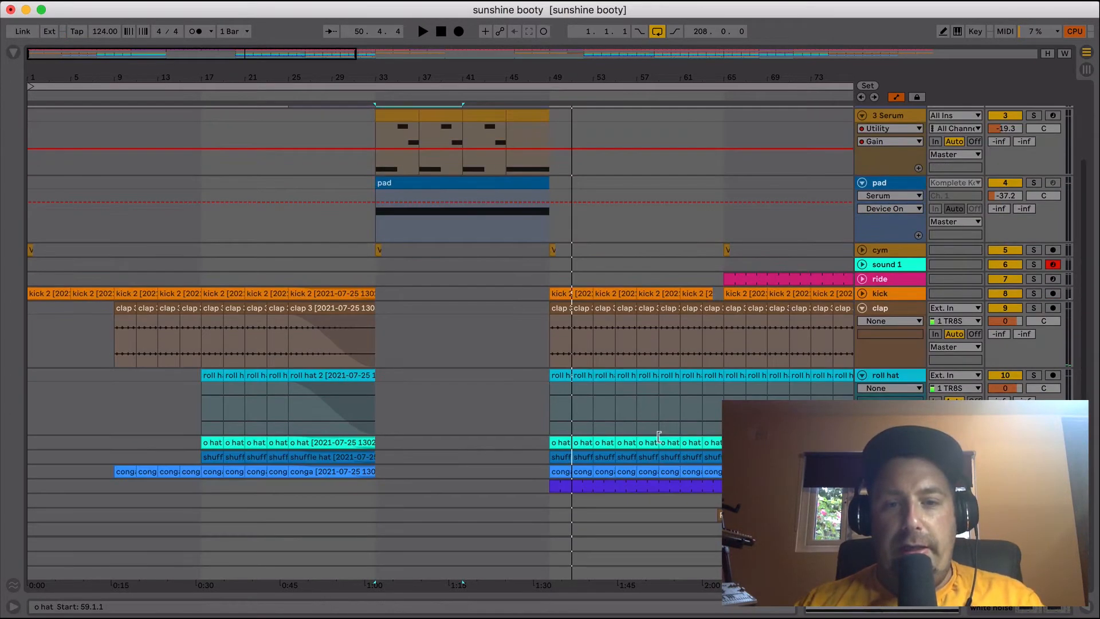
scroll(659, 442, down, 4)
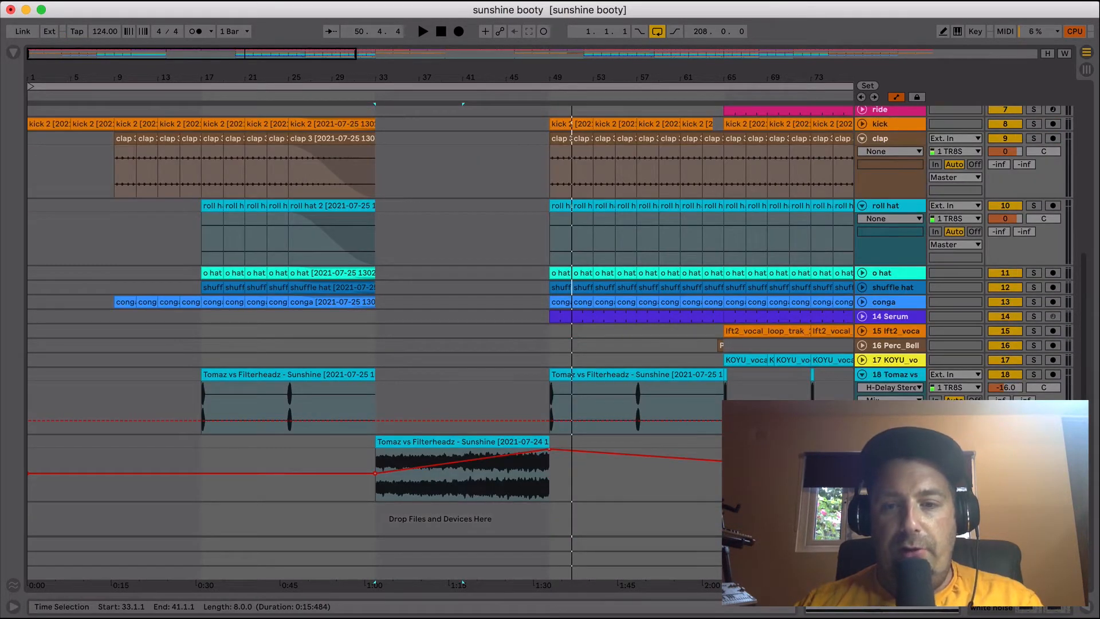
click(862, 442)
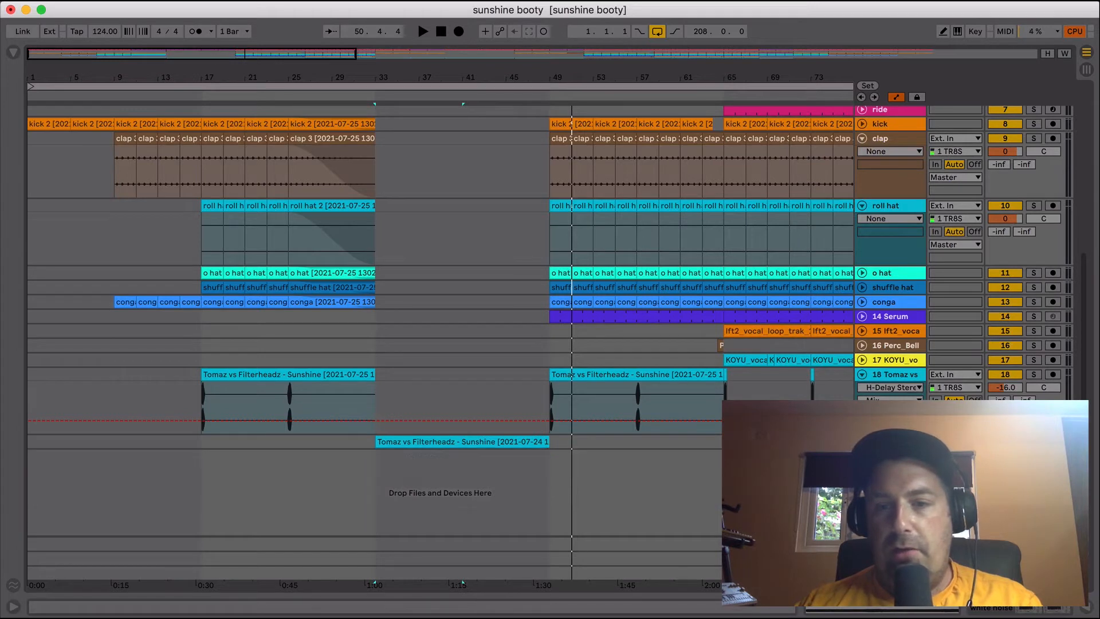
click(863, 376)
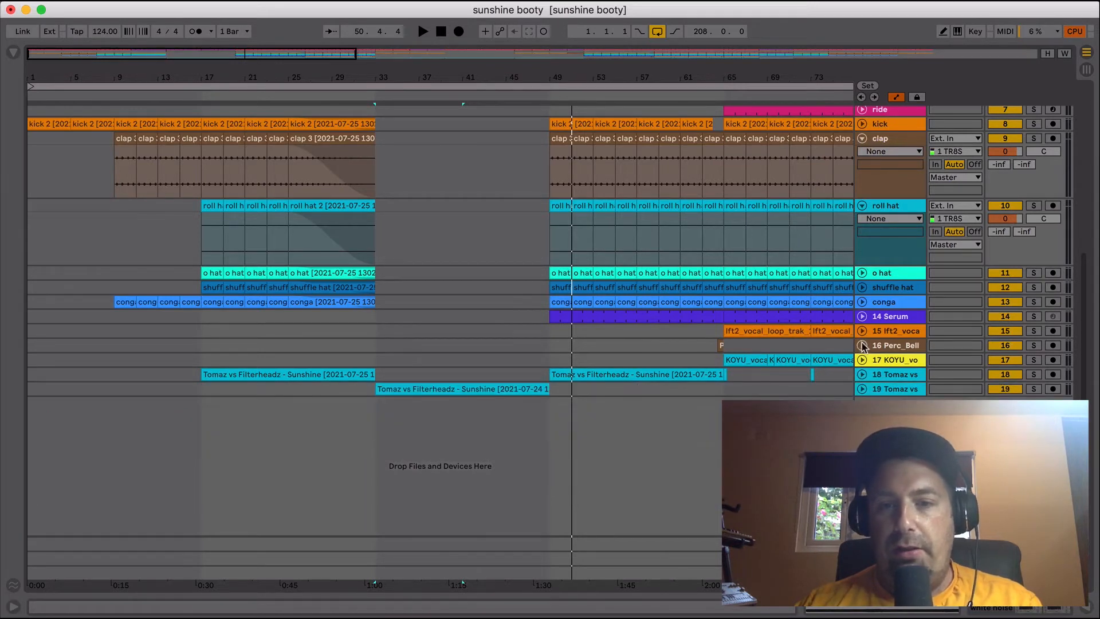
Solo and expand the 14 Serum track and open its clip at bar 49 in the note editor
click(1033, 317)
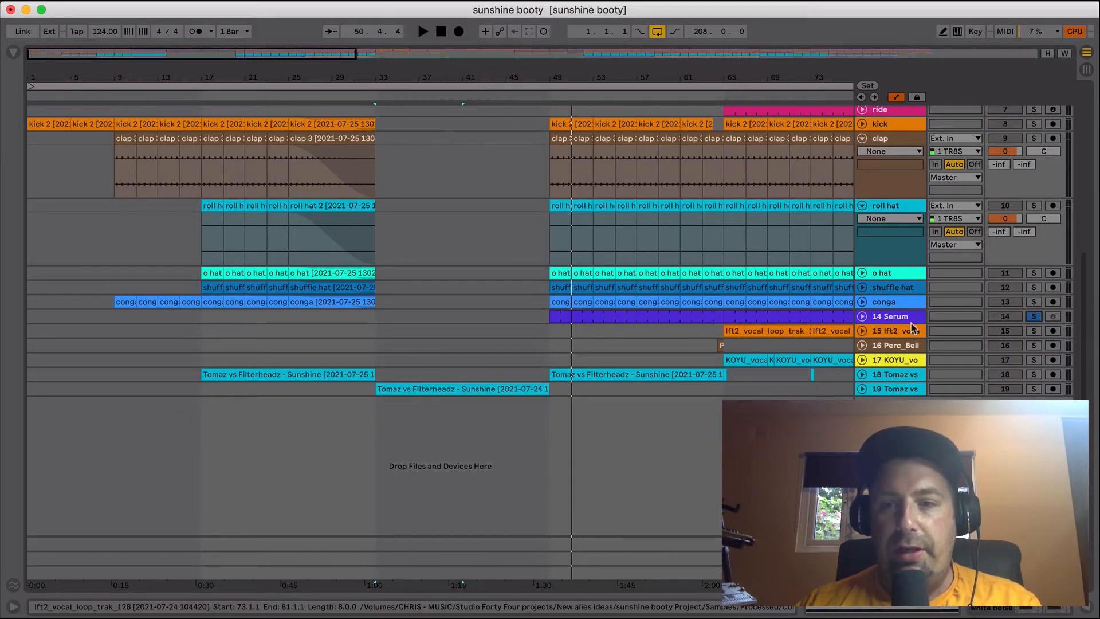
click(862, 316)
click(620, 319)
double_click(619, 319)
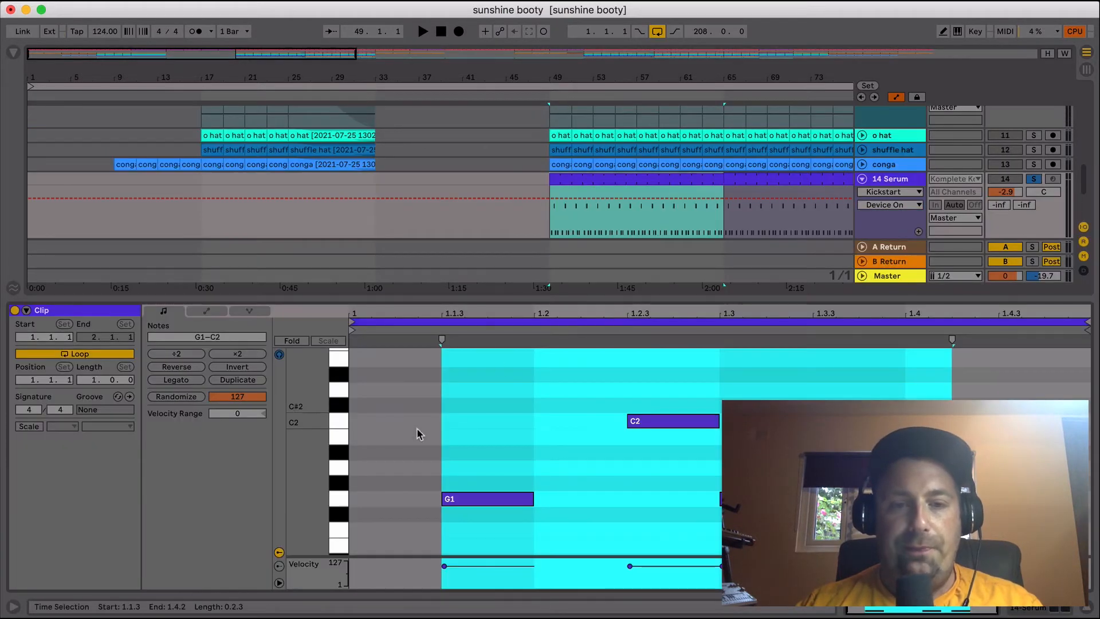
Examine the G1 and C2 notes in the 14 Serum clip and audition the G1 pitch
scroll(405, 498, down, 2)
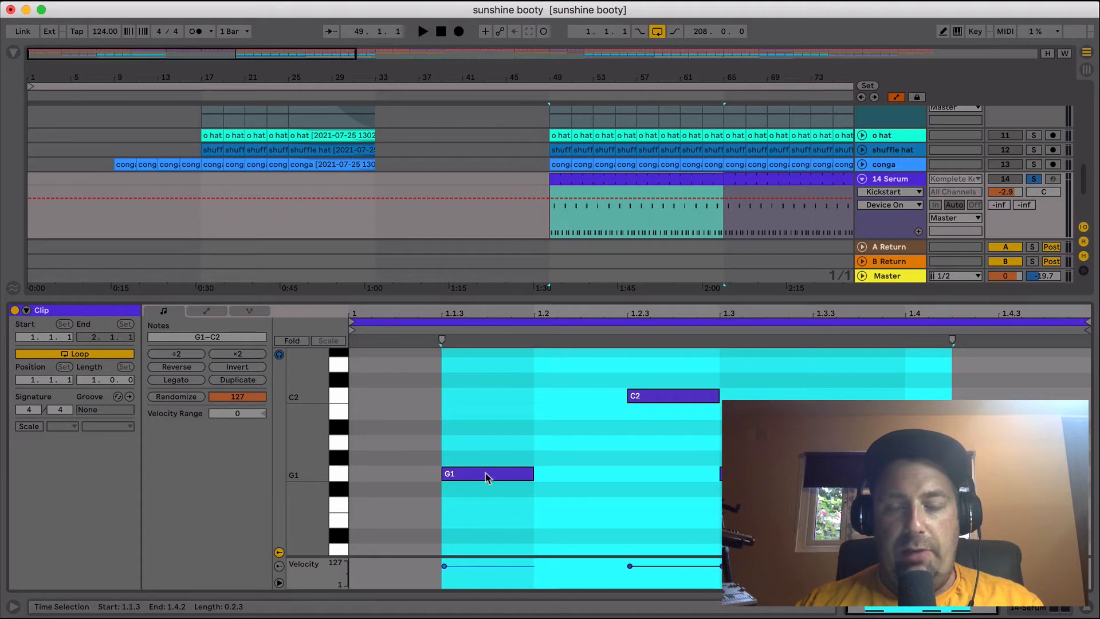
click(609, 438)
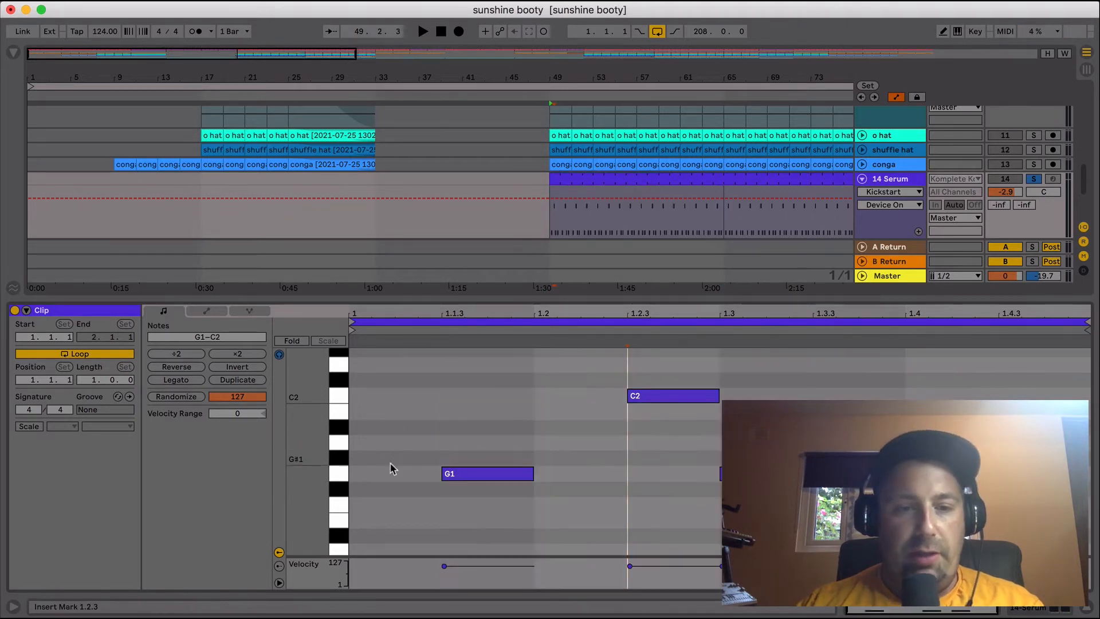
click(336, 476)
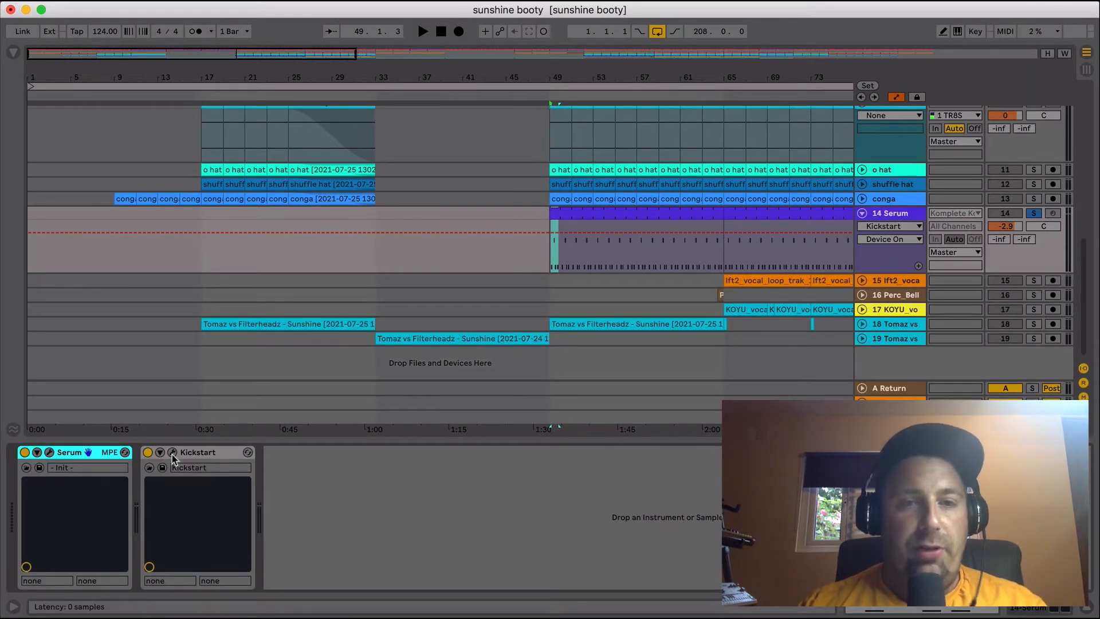
Open the Kickstart plug-in window on the 14 Serum track and play the track's clip from bar 49
click(172, 453)
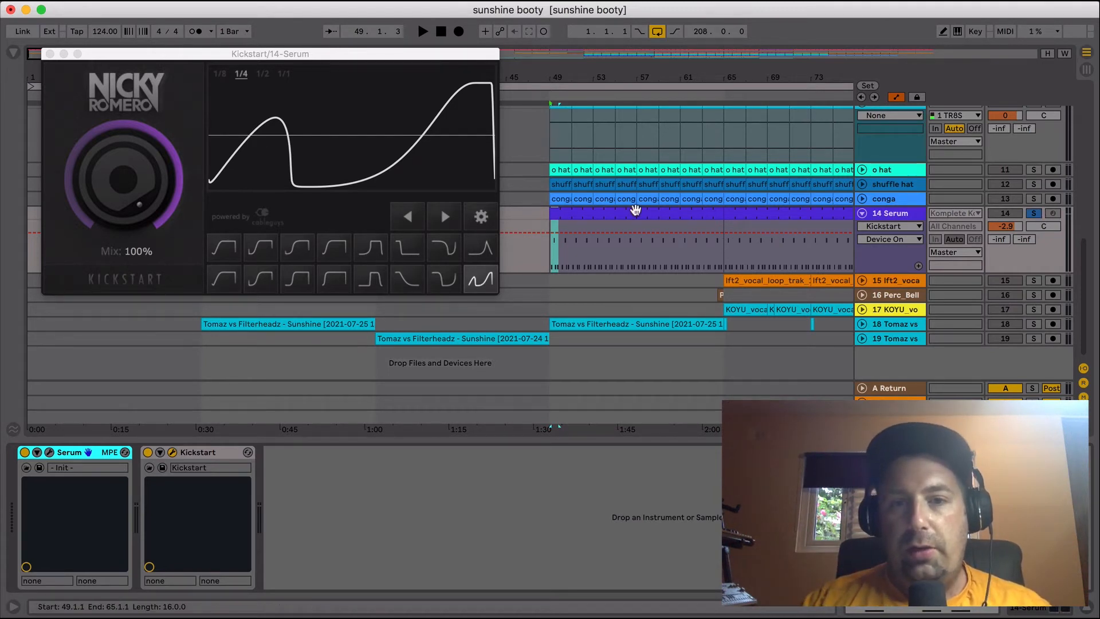
click(635, 209)
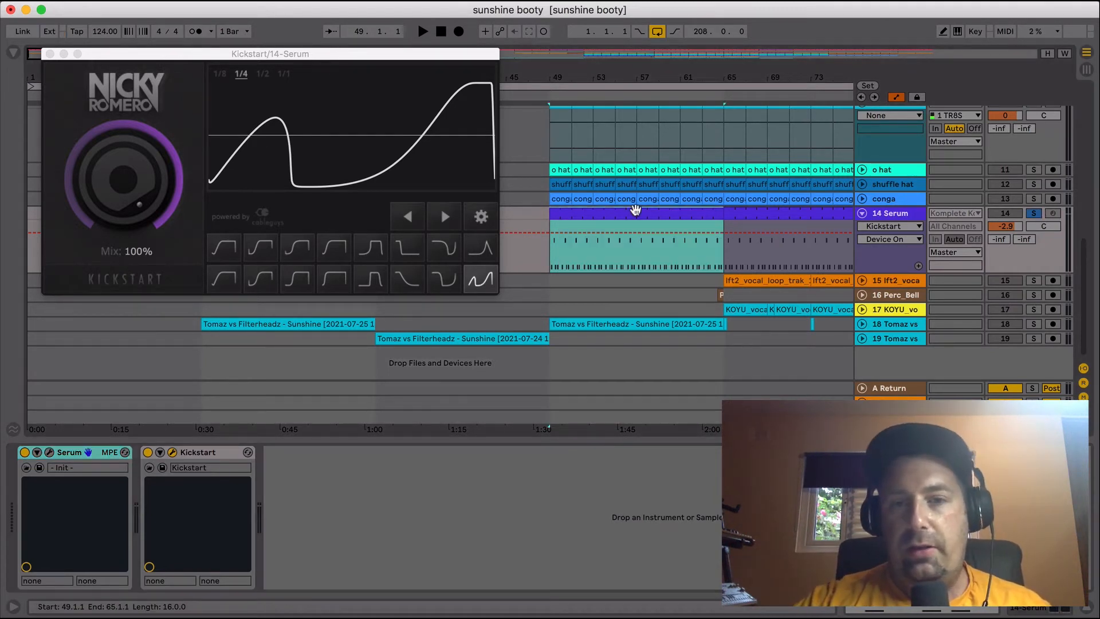
key(space)
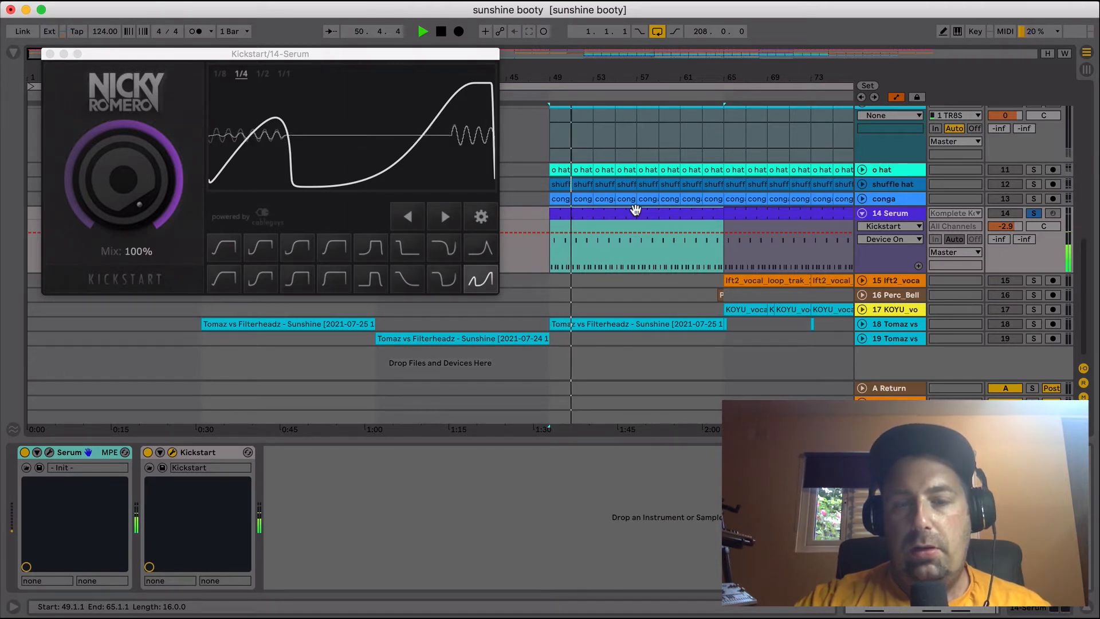
Audition the Nice & Tight curve against Weird Rhythm FX in Kickstart on the 14 Serum track, ending on Weird Rhythm FX
key(space)
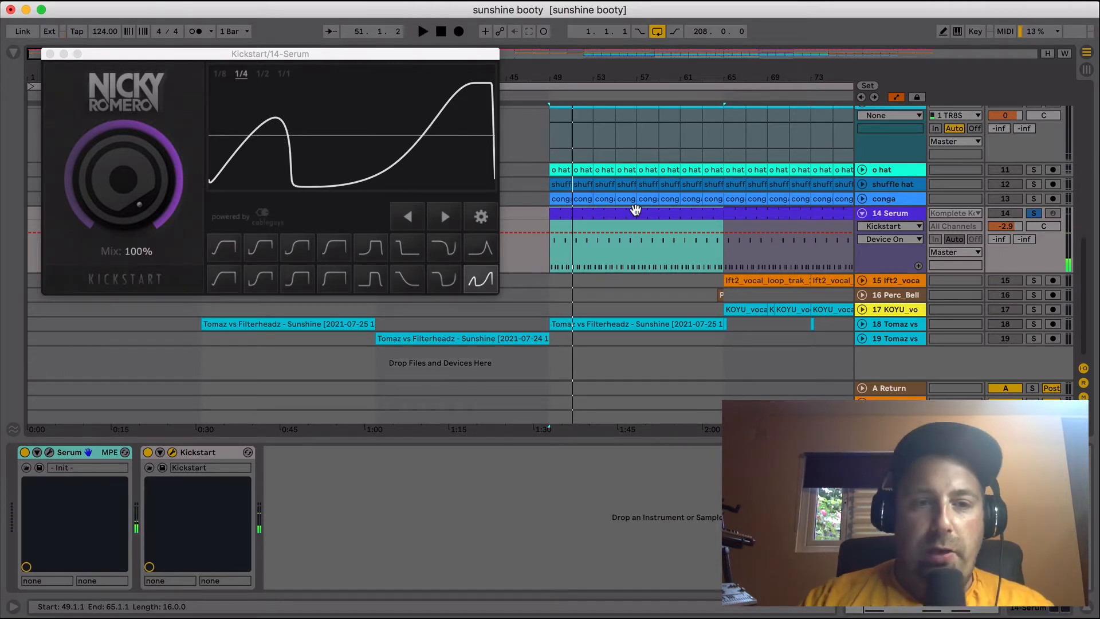
click(298, 249)
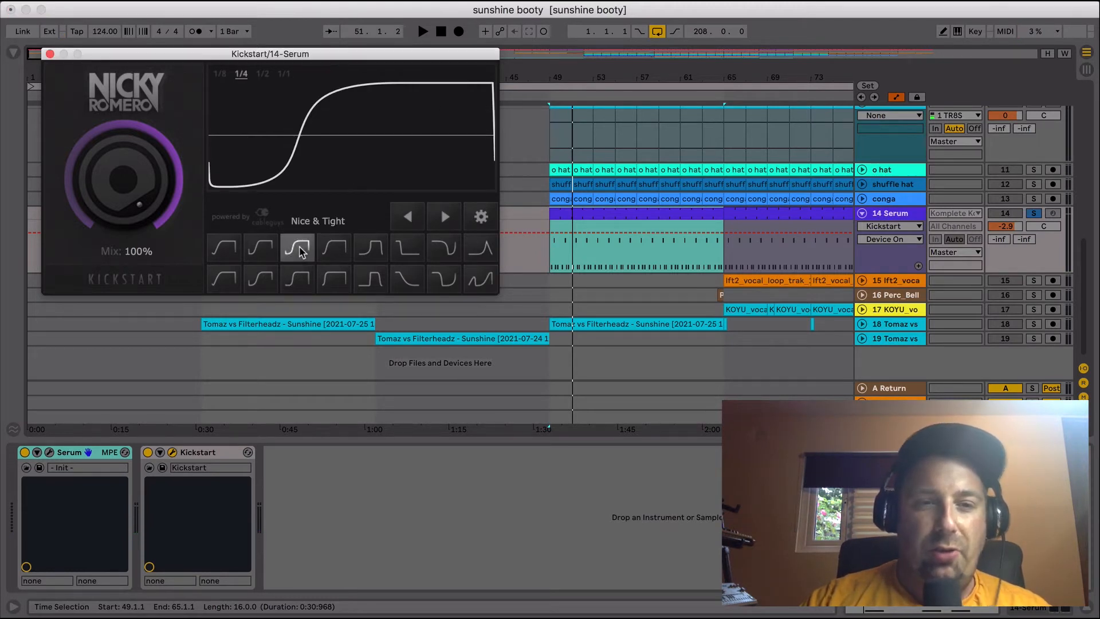
key(space)
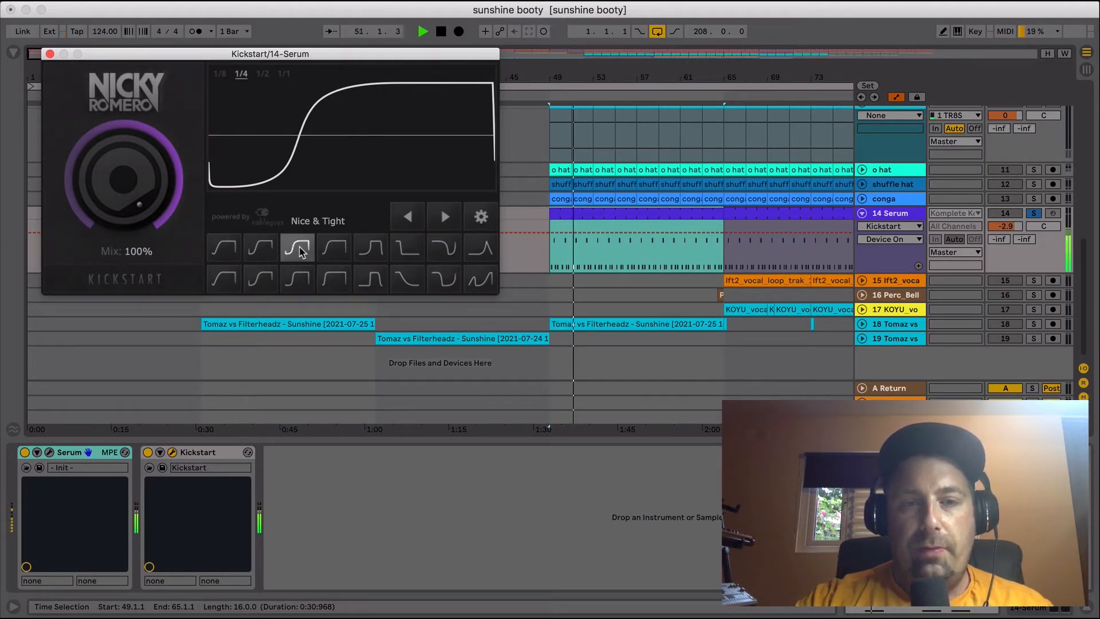
click(480, 280)
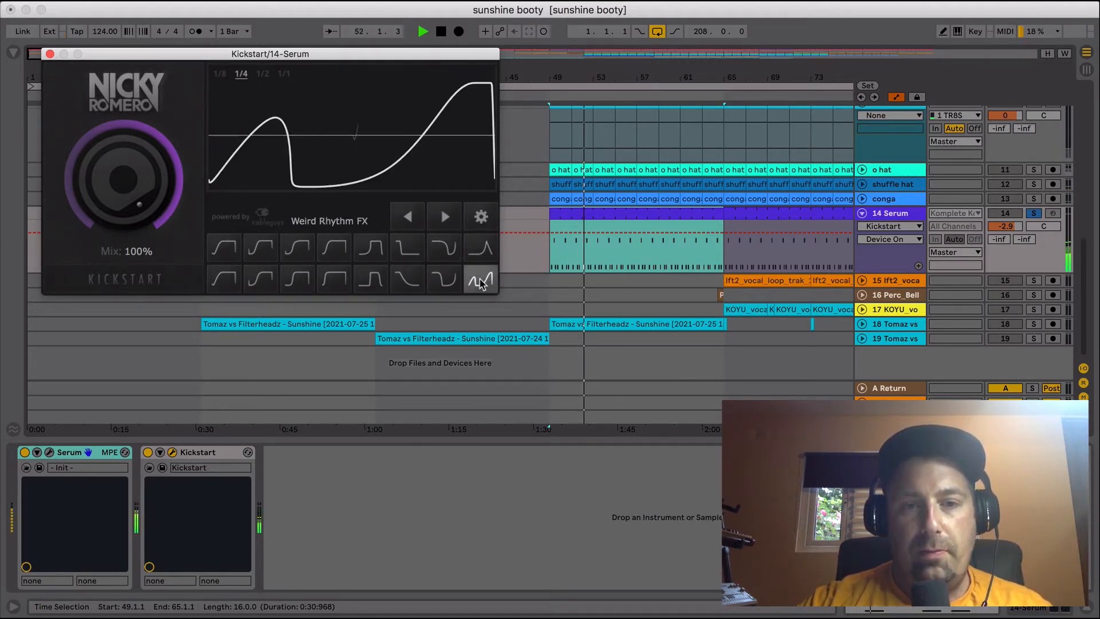
key(space)
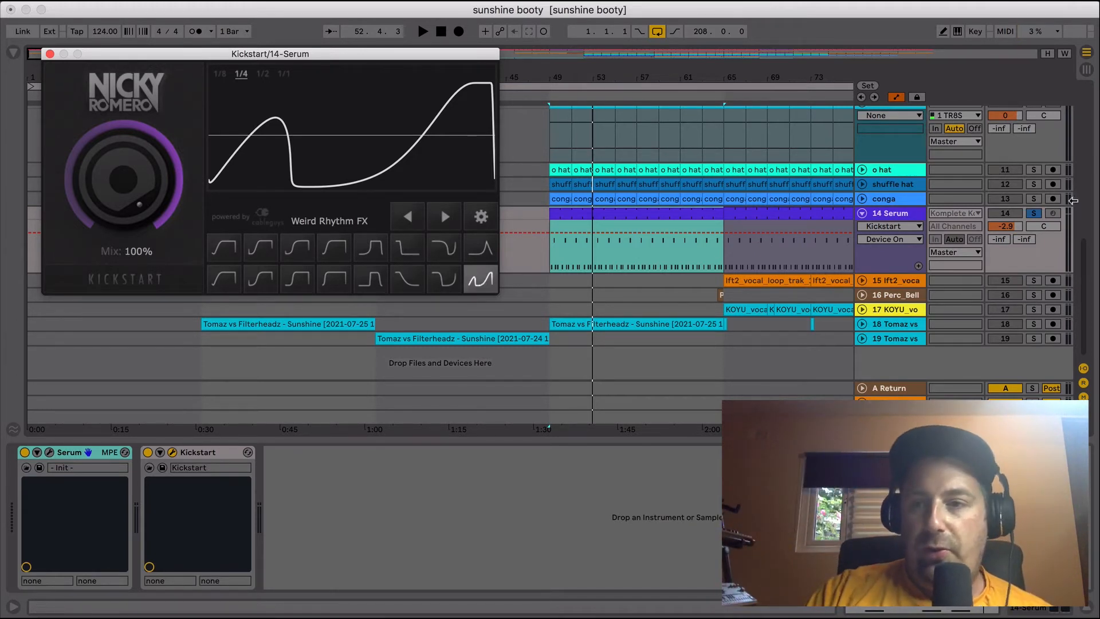
Unsolo the 14 Serum track and play the full mix from the Sunshine_Master clip at bar 49
click(635, 268)
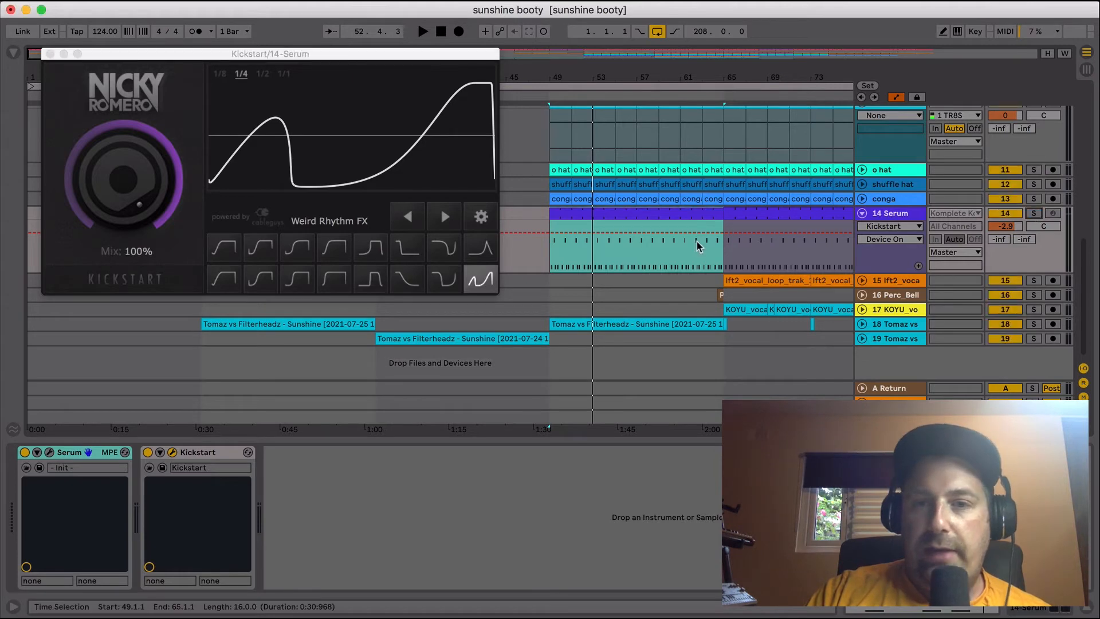
scroll(634, 274, up, 10)
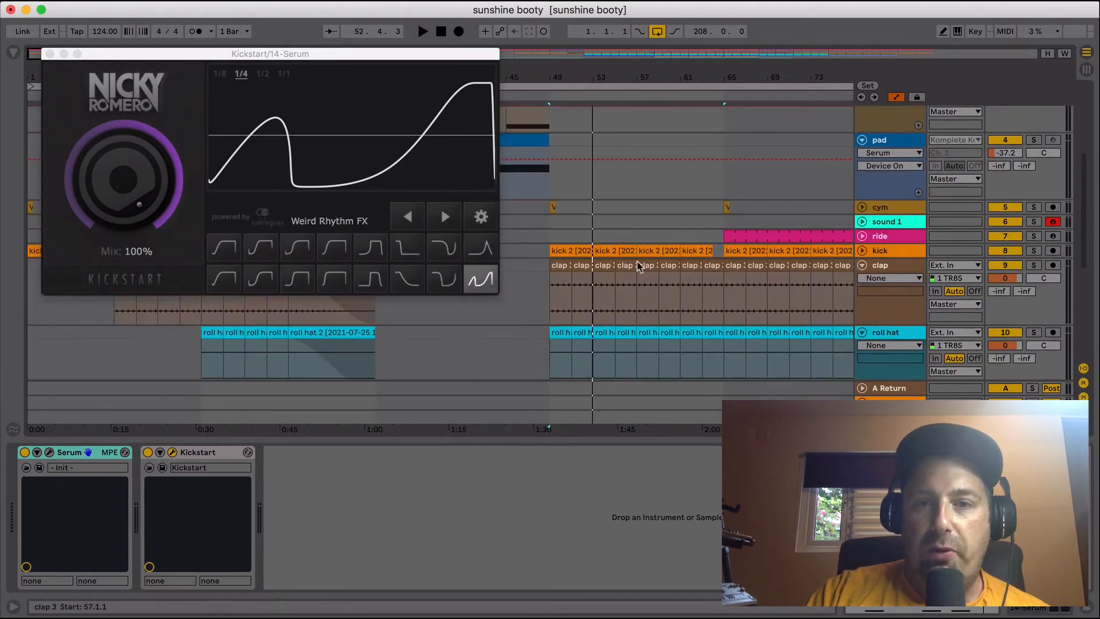
scroll(639, 268, up, 3)
click(595, 114)
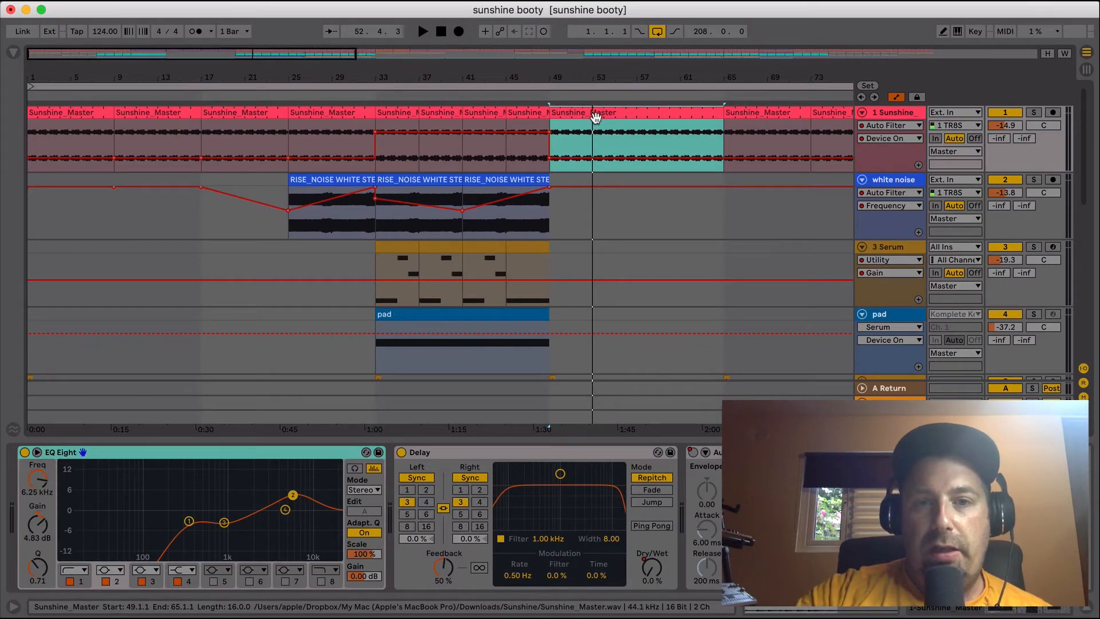
key(space)
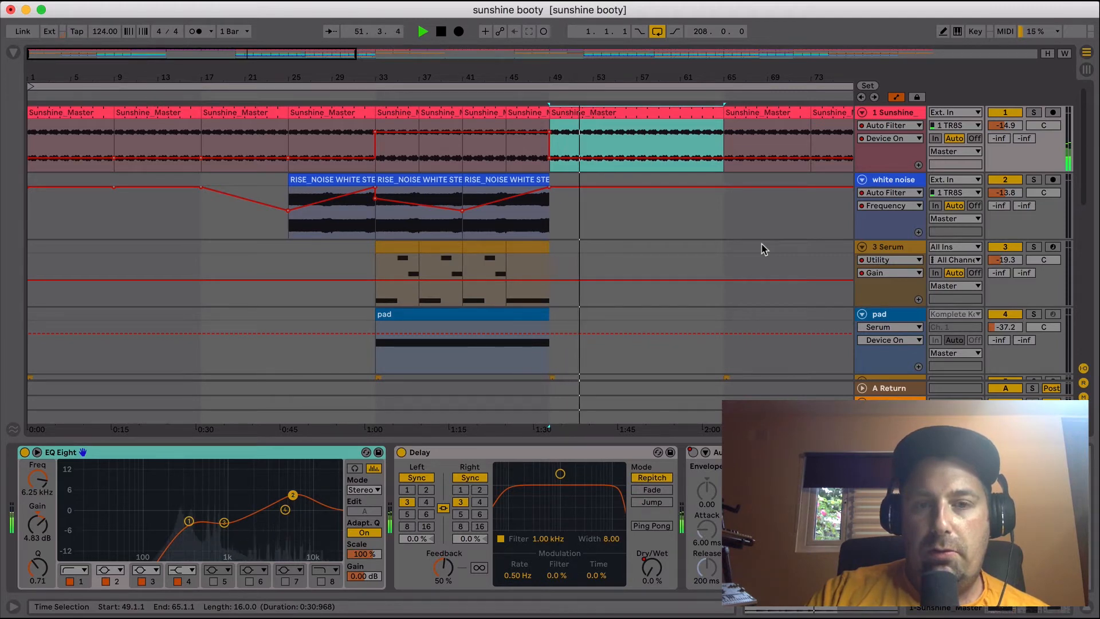
scroll(762, 249, down, 15)
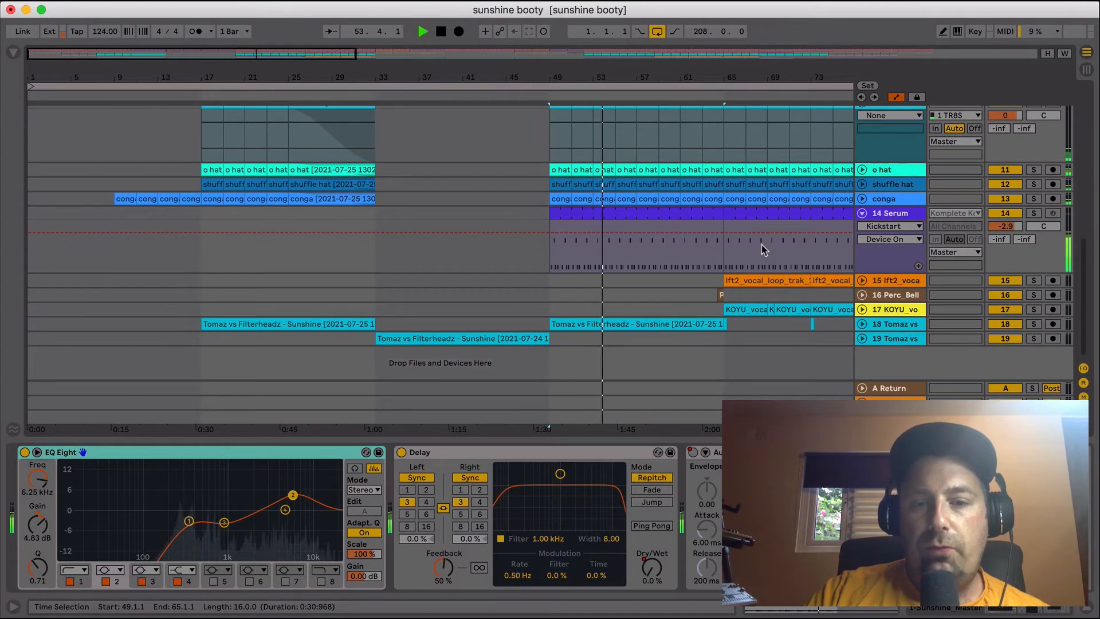
key(space)
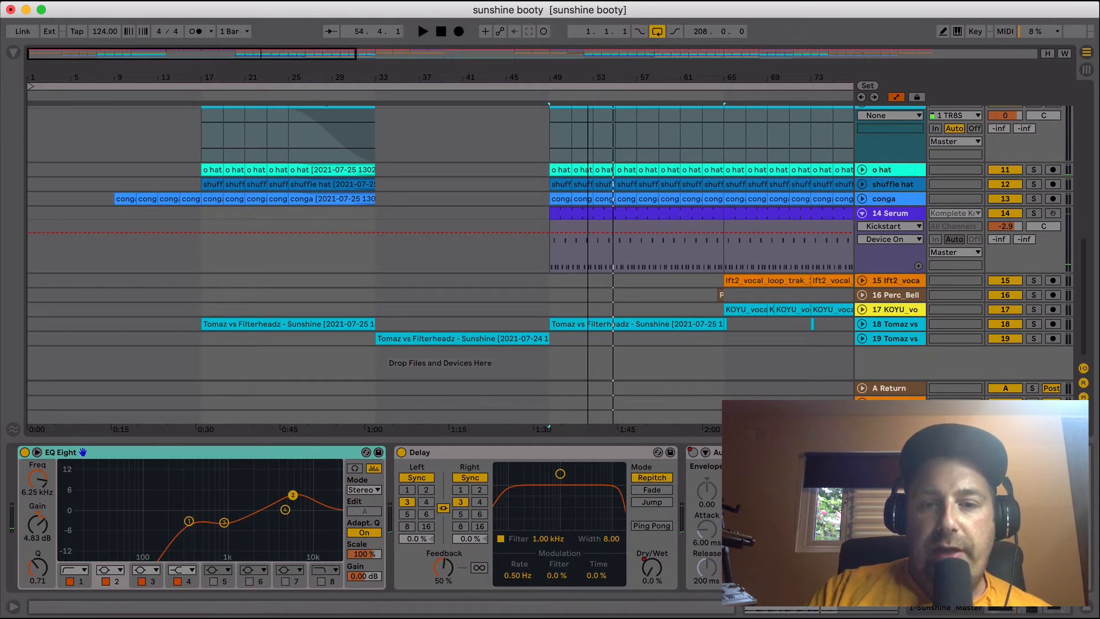
Solo the ride track and play its clip from bar 65
drag(229, 54, 336, 53)
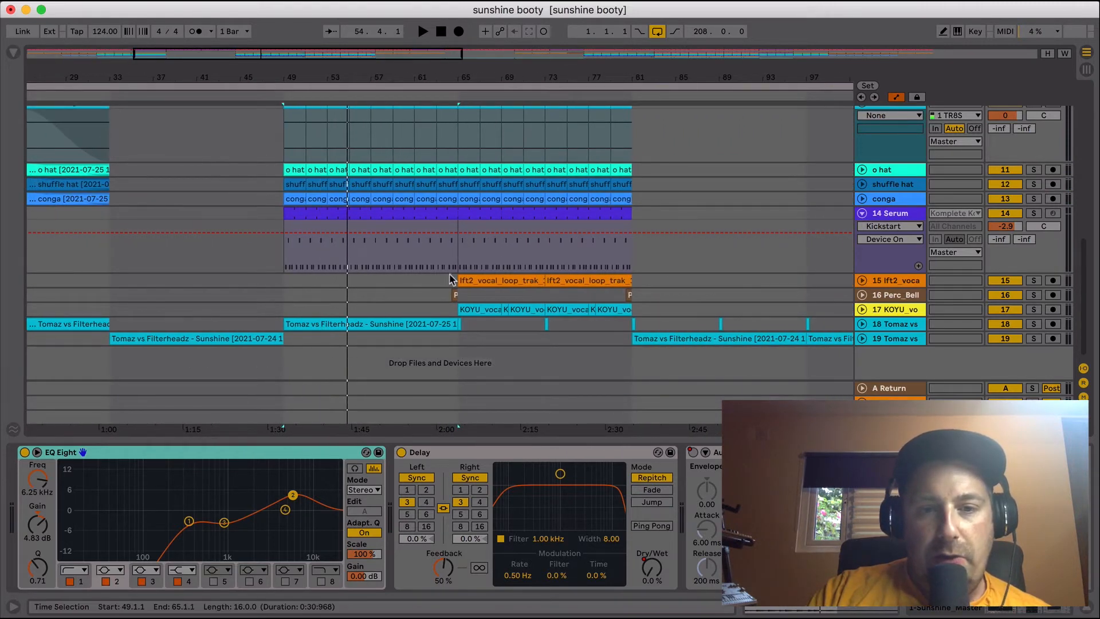
click(468, 281)
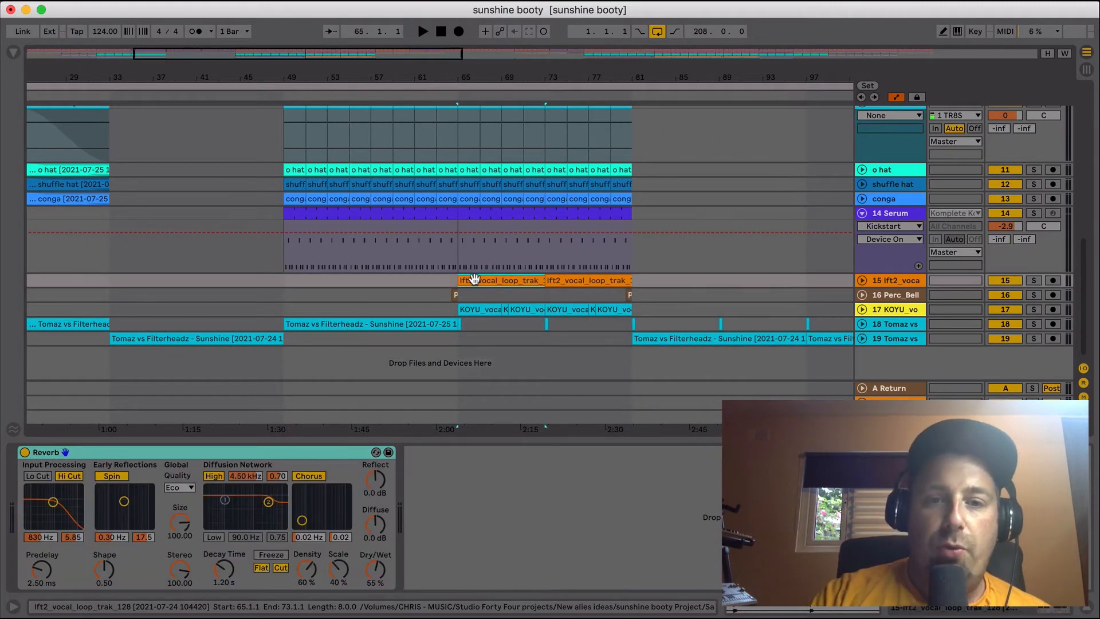
scroll(474, 279, up, 10)
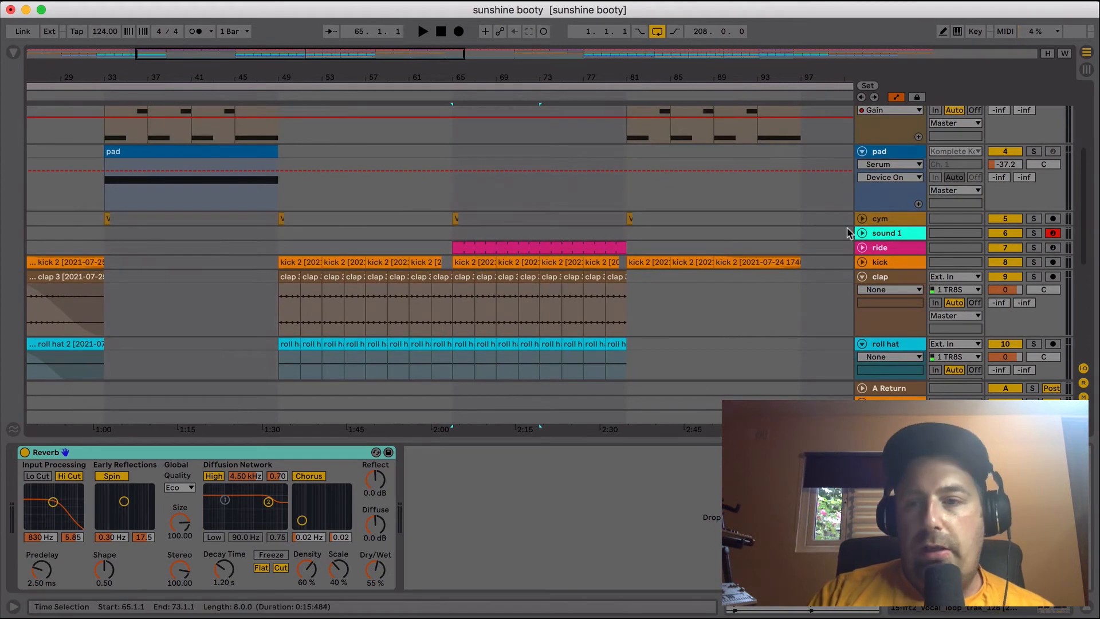
click(1034, 248)
click(508, 245)
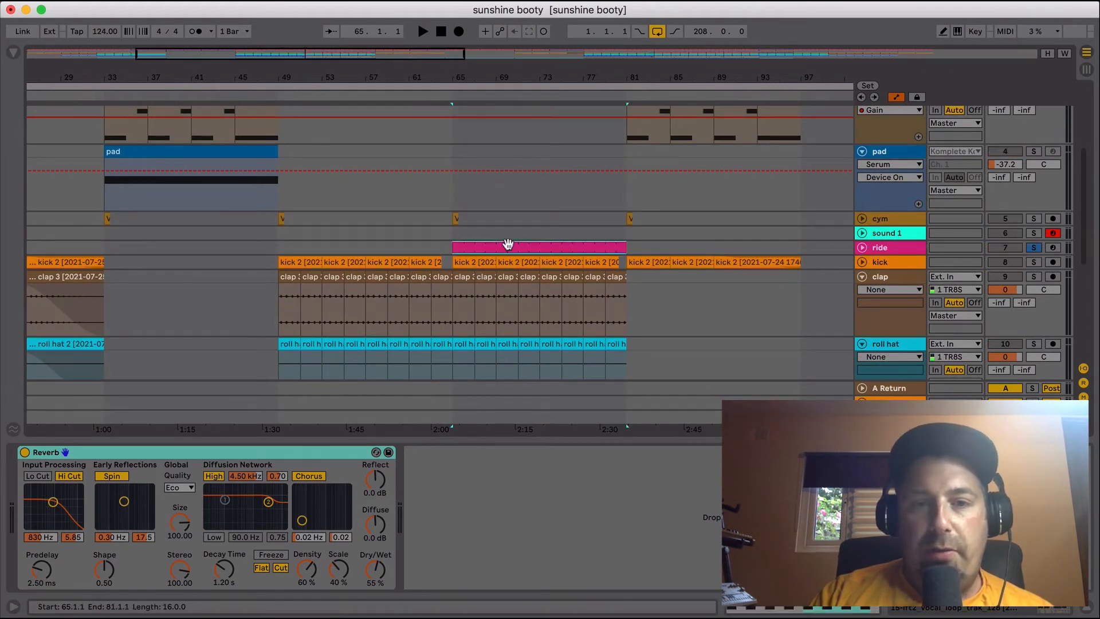
key(space)
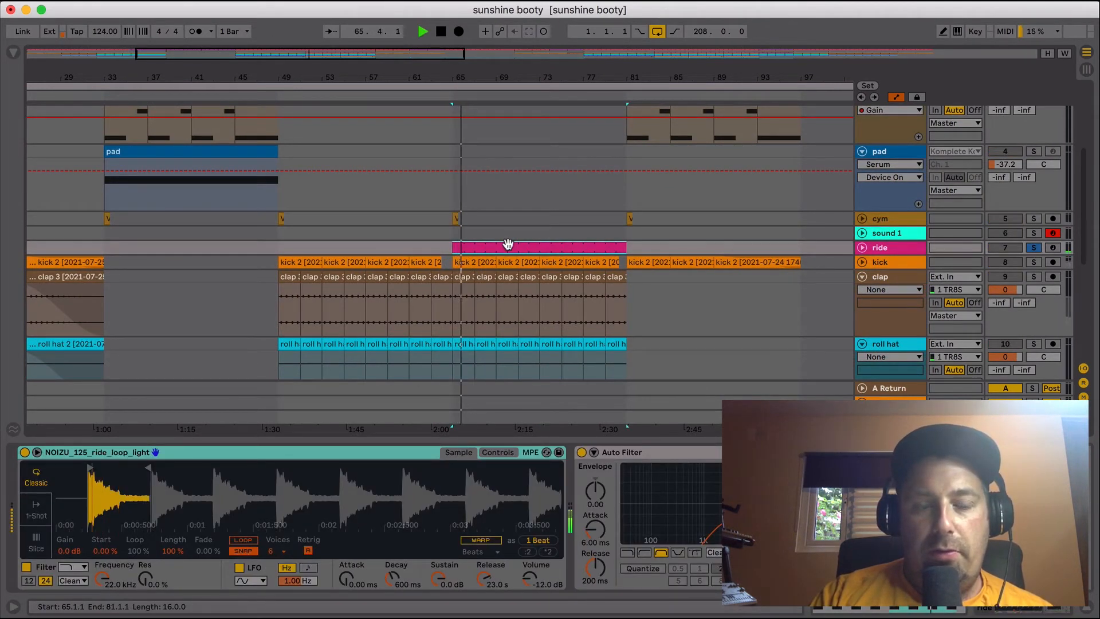
Solo and expand track 15 with the vocal loop, and play its first clip from bar 65
scroll(509, 257, down, 10)
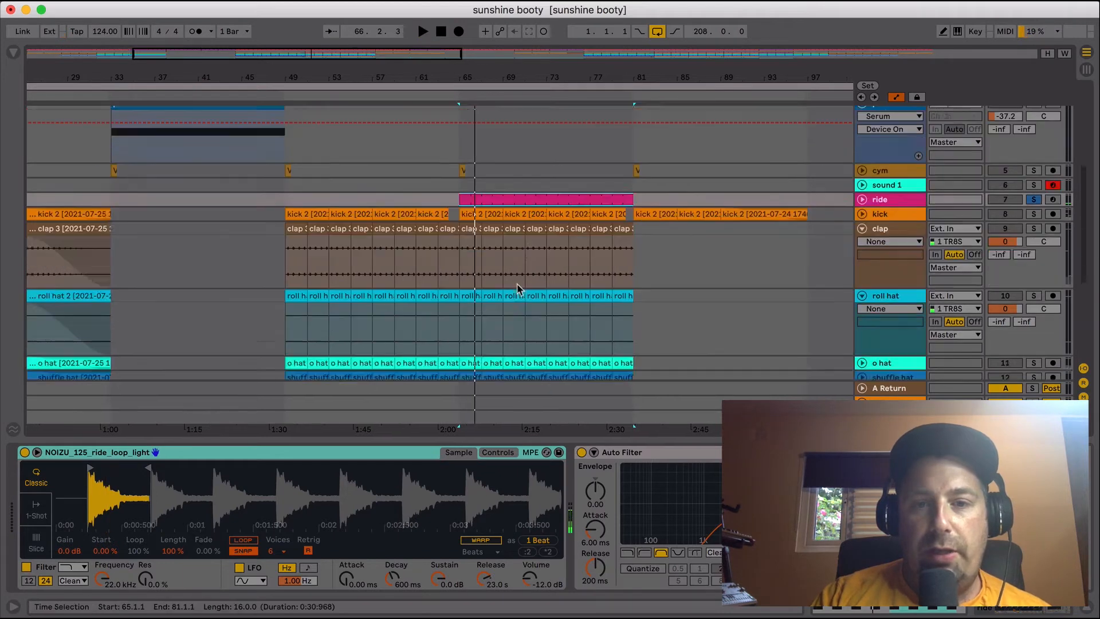
scroll(517, 282, left, 2)
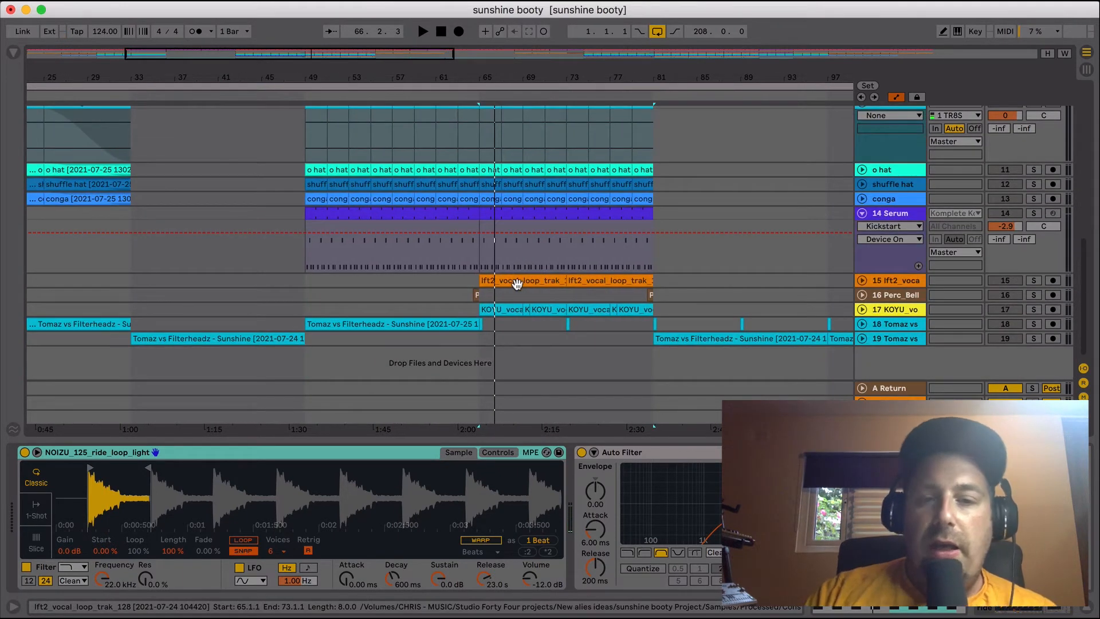
click(1034, 281)
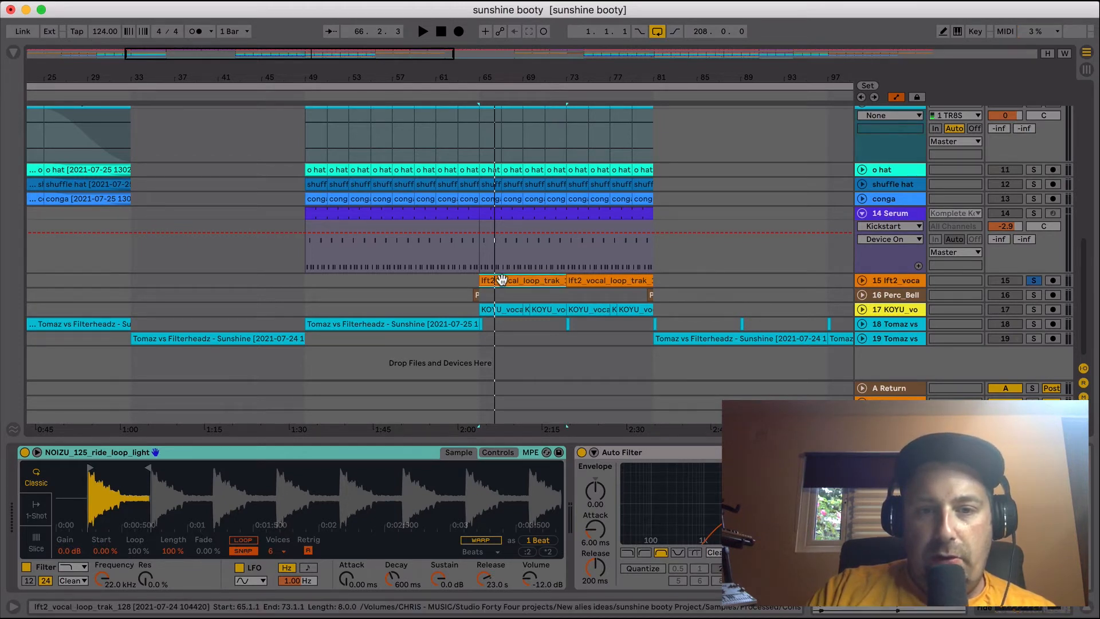
click(502, 280)
key(space)
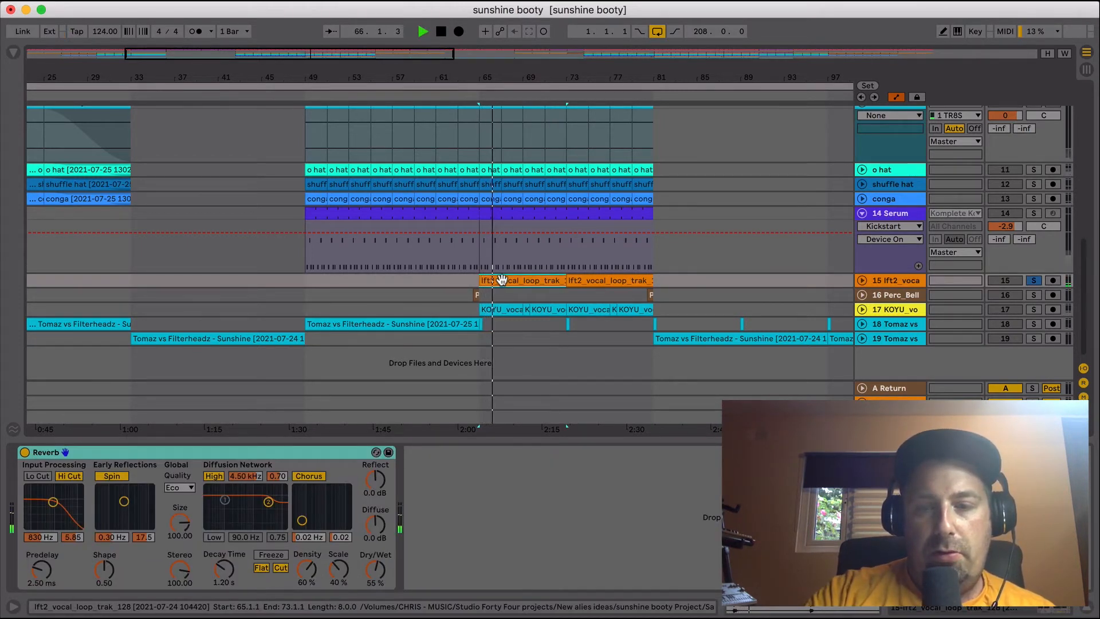
click(861, 280)
key(space)
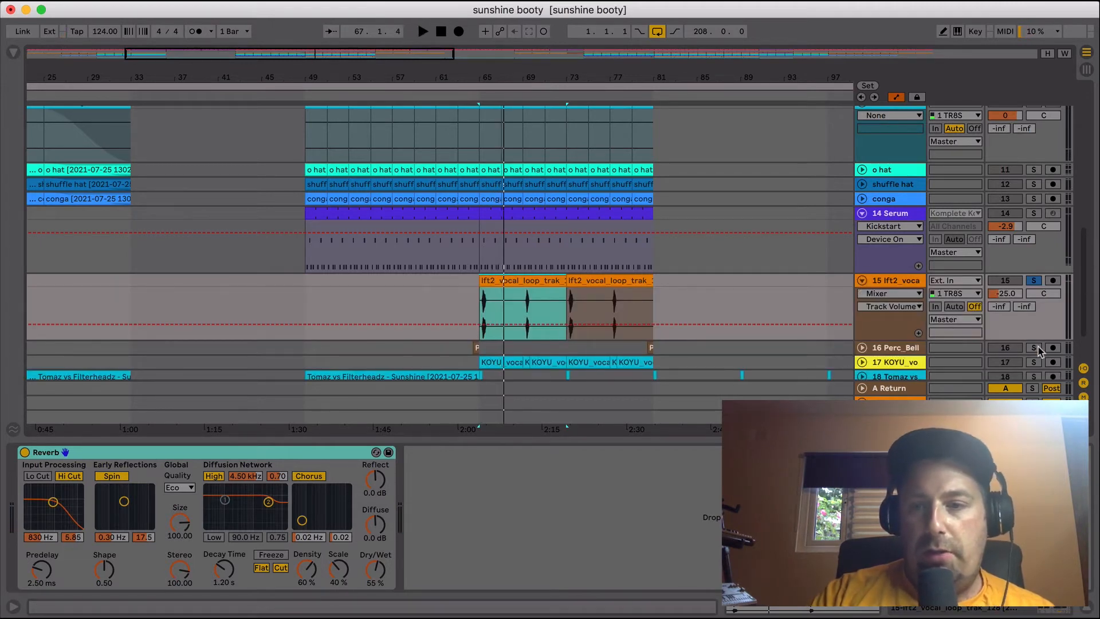
Audition the 16 Perc_Bell clip just before bar 65 in solo, ending with the track unsoloed
click(476, 346)
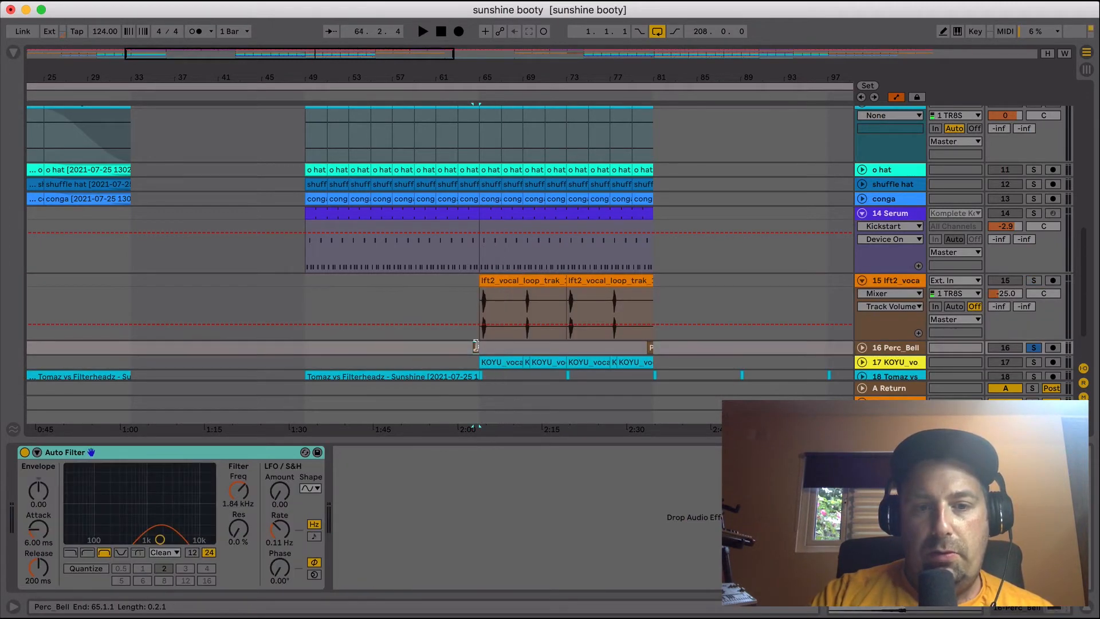
key(space)
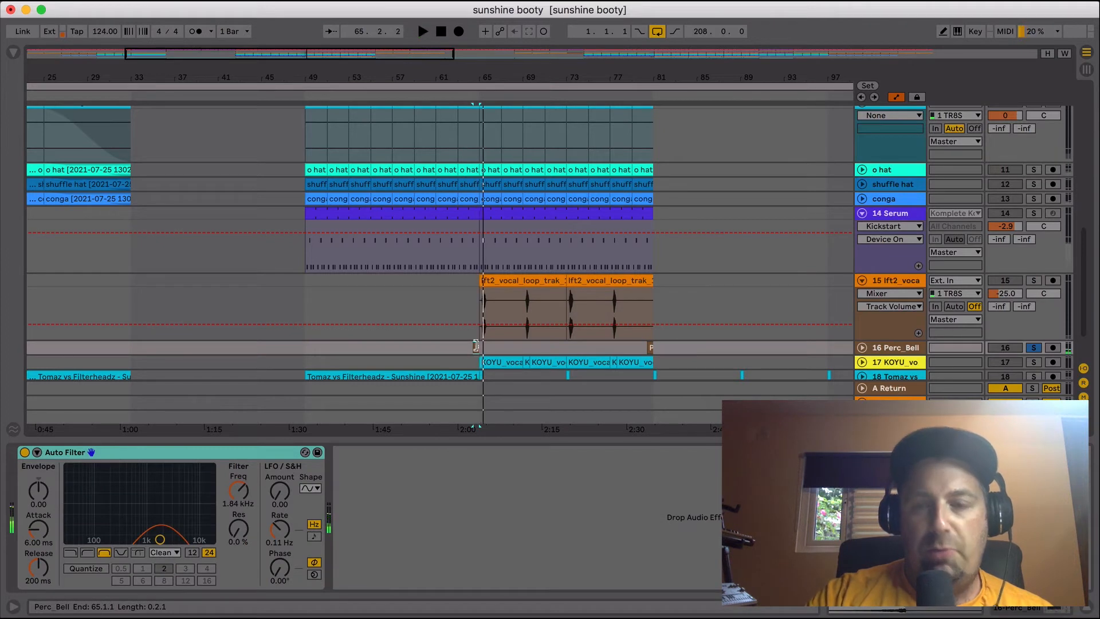
click(1035, 348)
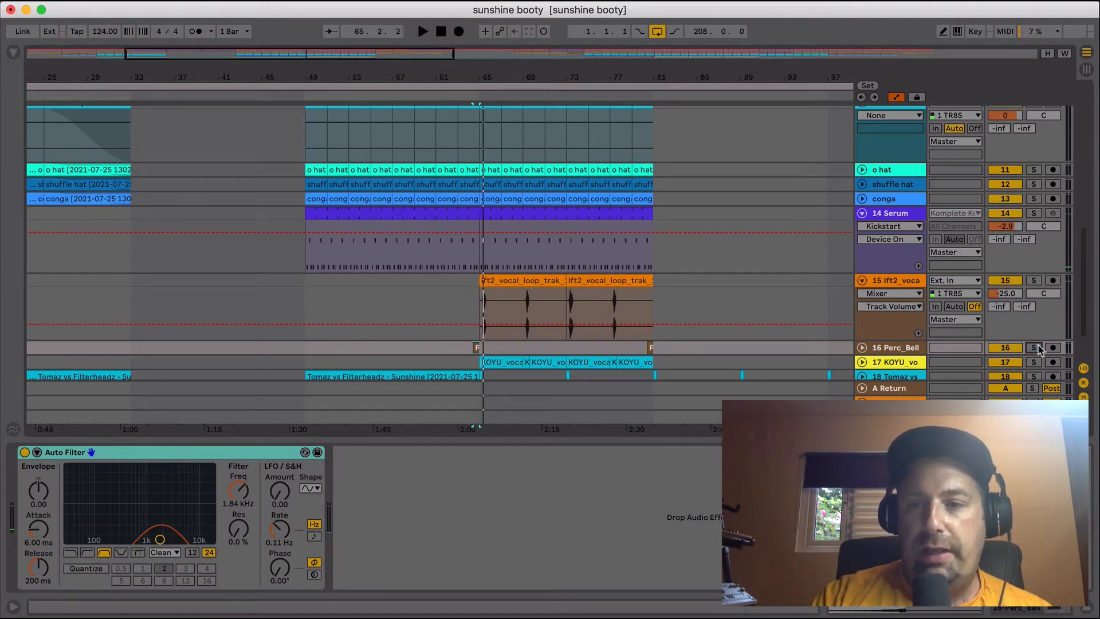
Solo and expand the 17 KOYU vocal track and play its one-shot clips from bar 65 and bar 69
click(1034, 362)
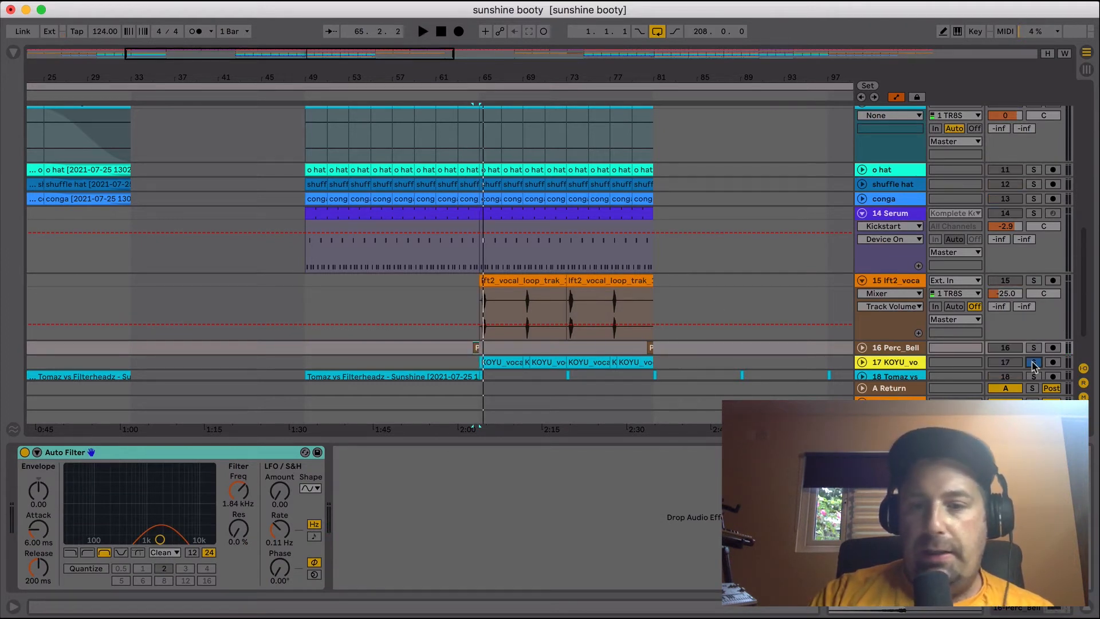
click(861, 362)
scroll(515, 258, down, 4)
click(527, 262)
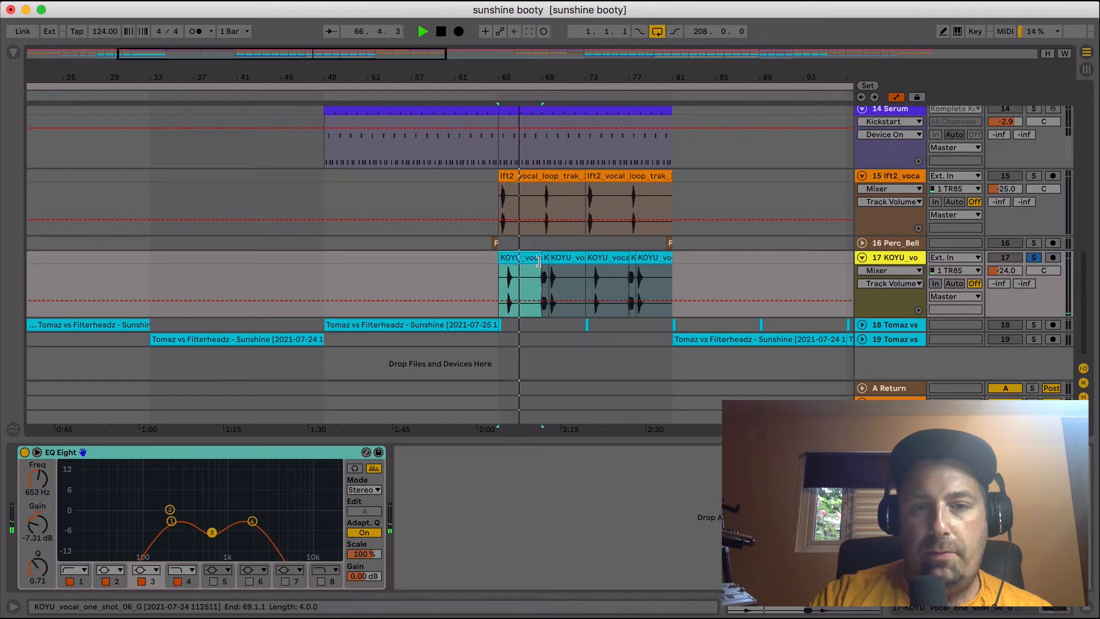
click(544, 258)
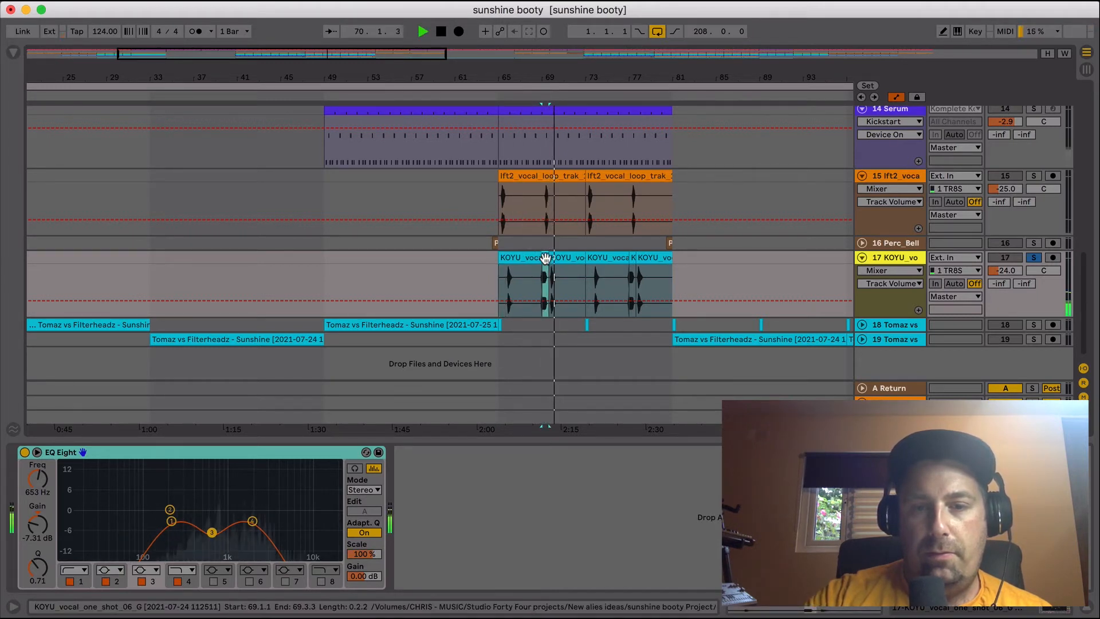
Play the full mix from bar 65 with the 17 KOYU vocal track unsoloed, and hide the device view
click(1034, 258)
click(510, 257)
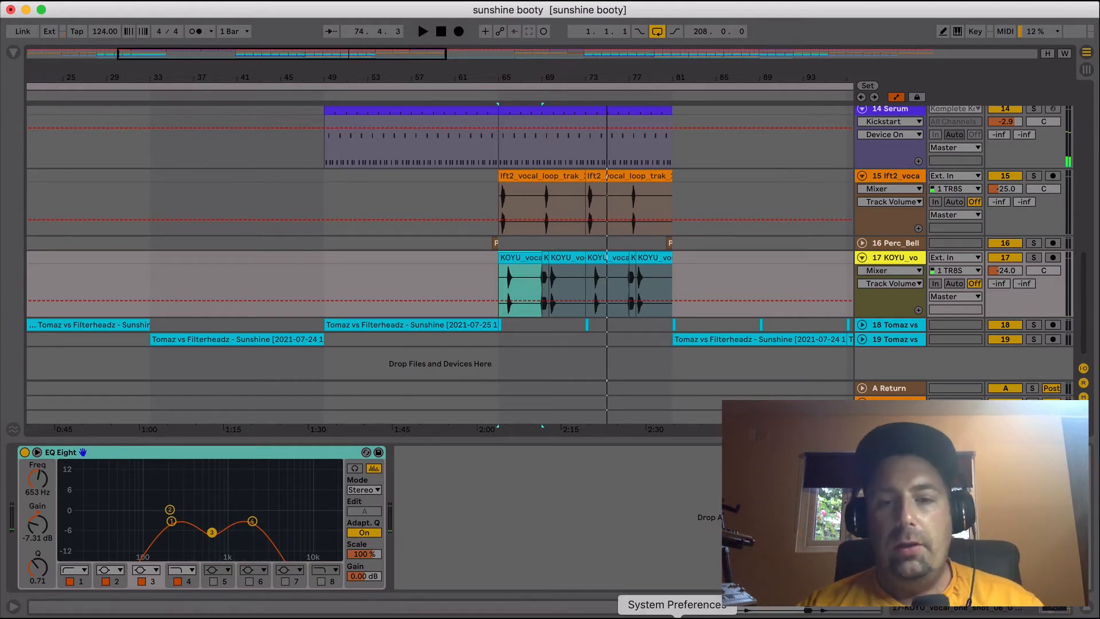
click(622, 440)
Examine the section from bar 81 across the 3 Serum, kick and 19 Tomaz vs Filterheadz tracks
scroll(644, 479, up, 12)
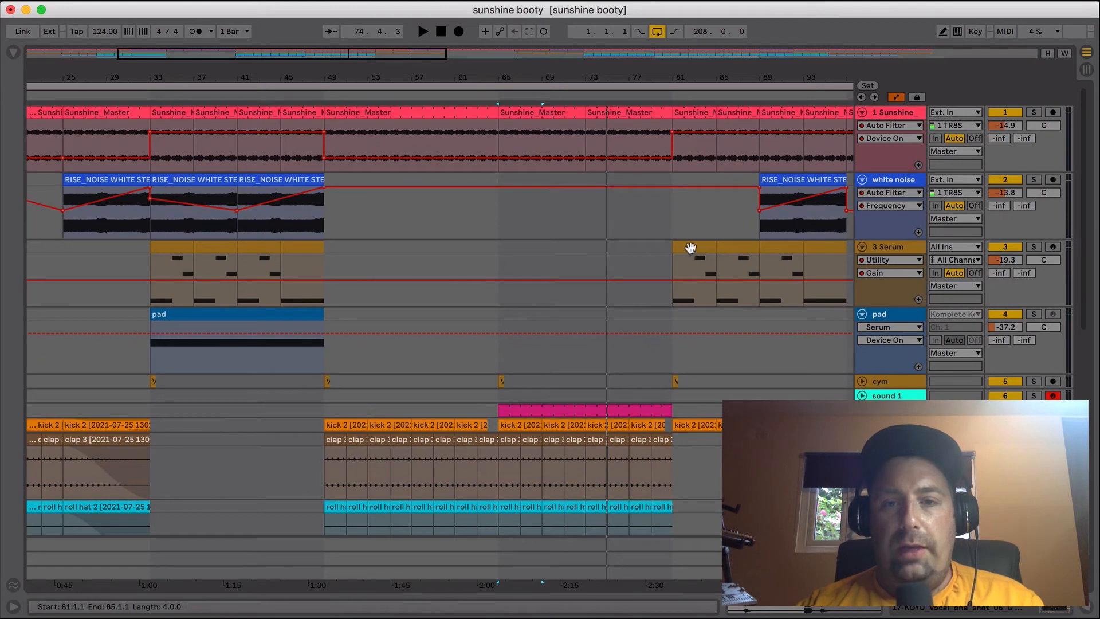
click(692, 243)
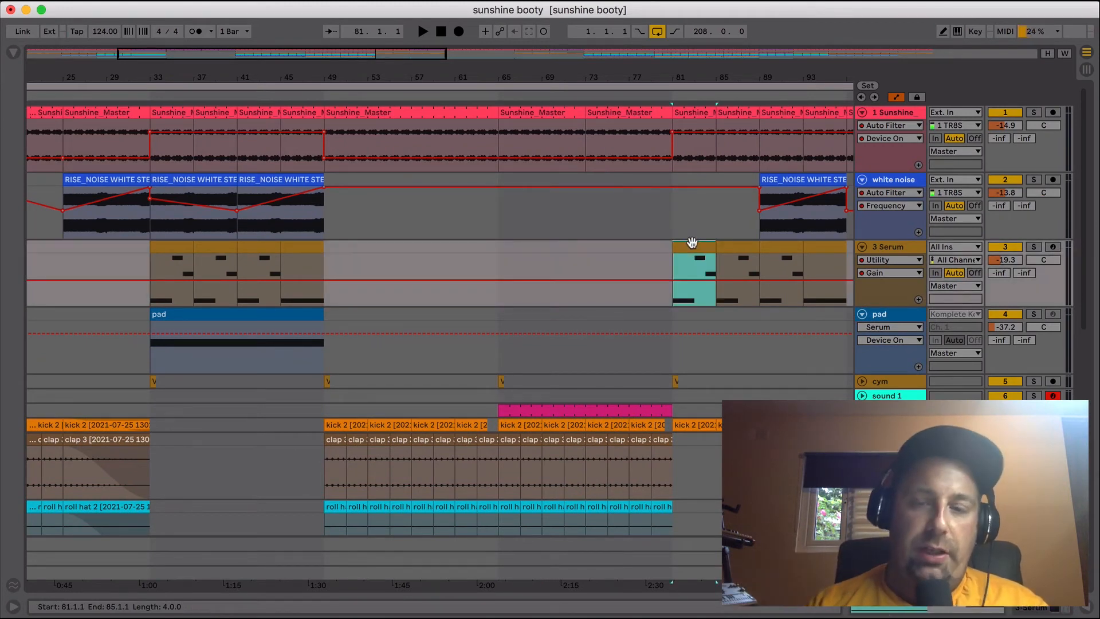
click(652, 264)
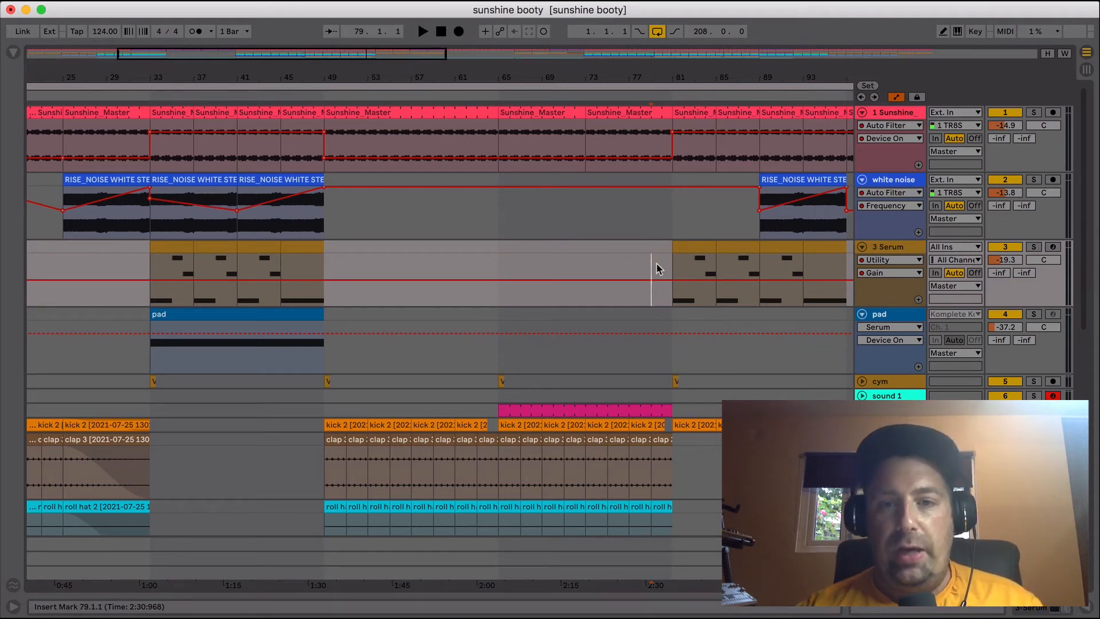
scroll(632, 362, down, 3)
scroll(598, 429, down, 4)
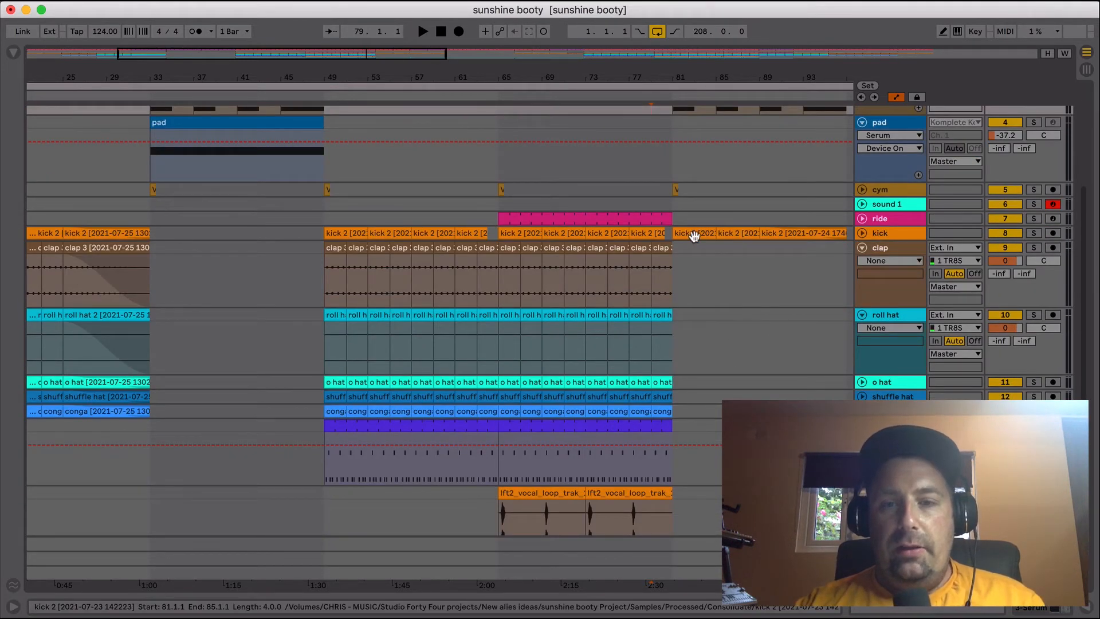
scroll(712, 322, down, 6)
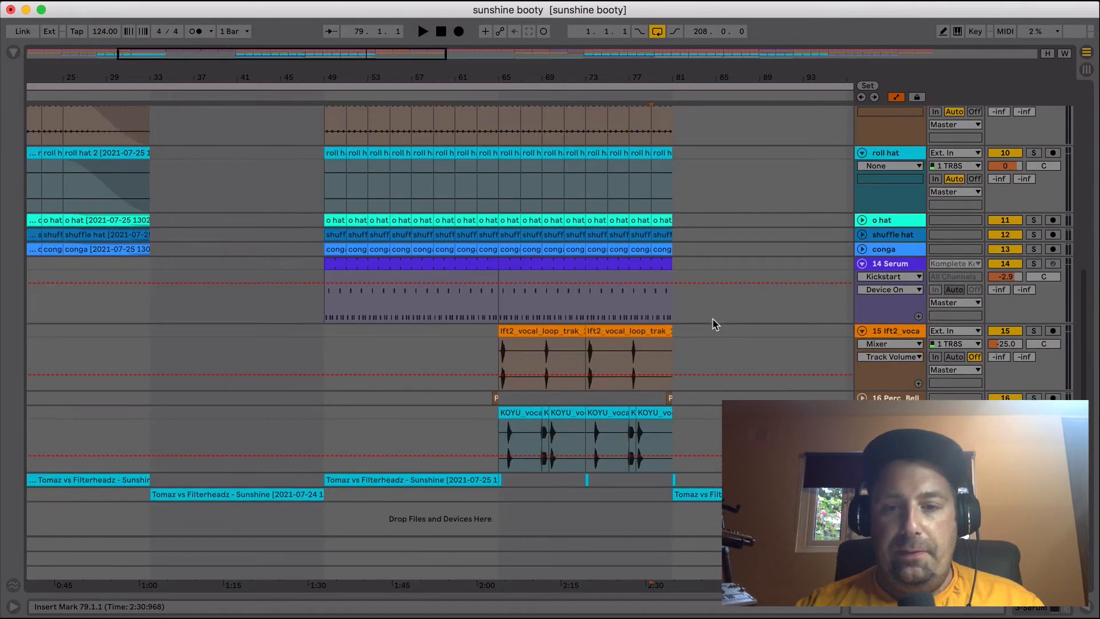
click(709, 496)
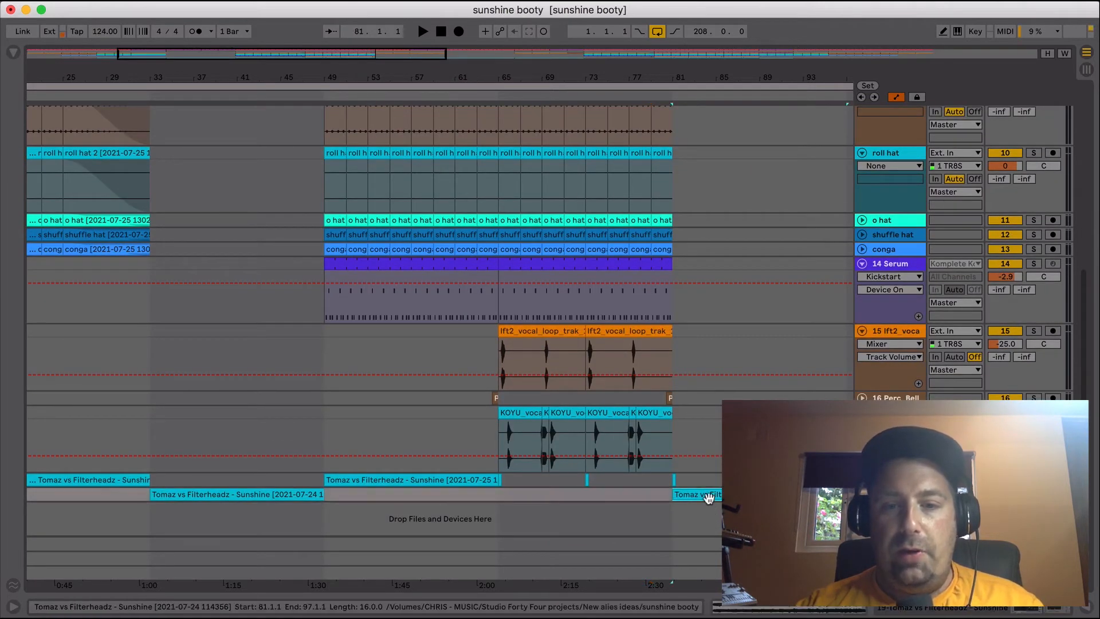
scroll(709, 498, up, 10)
click(641, 266)
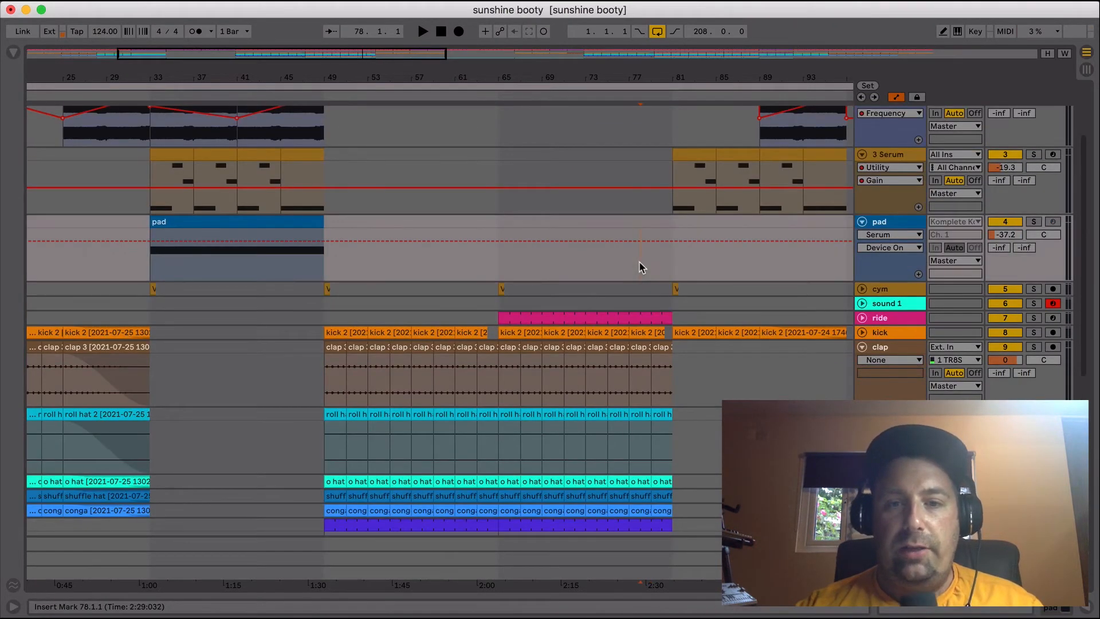
Play the mix from bar 78 past bar 97, moving the white noise track's Frequency breakpoint at bar 89 back to about bar 86.5
key(space)
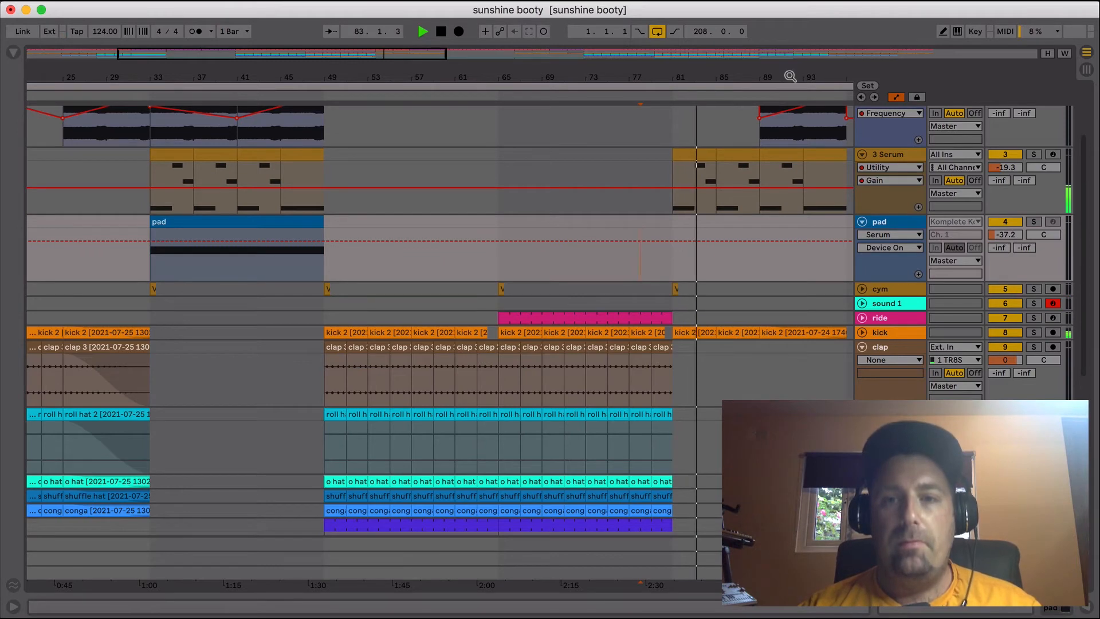
drag(790, 74, 603, 77)
scroll(694, 415, up, 4)
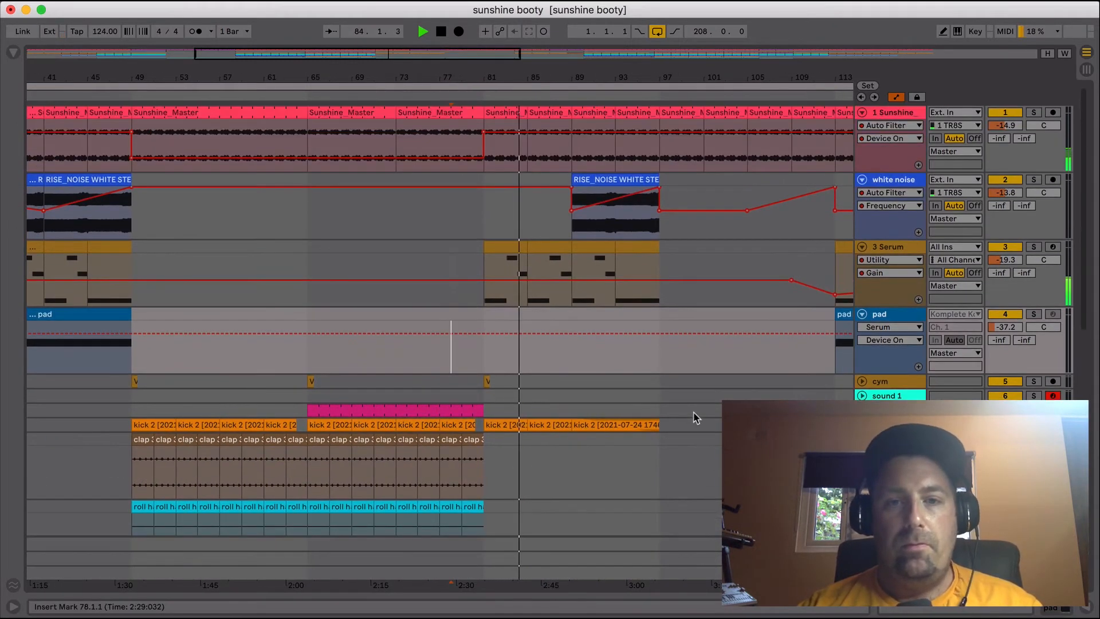
click(571, 187)
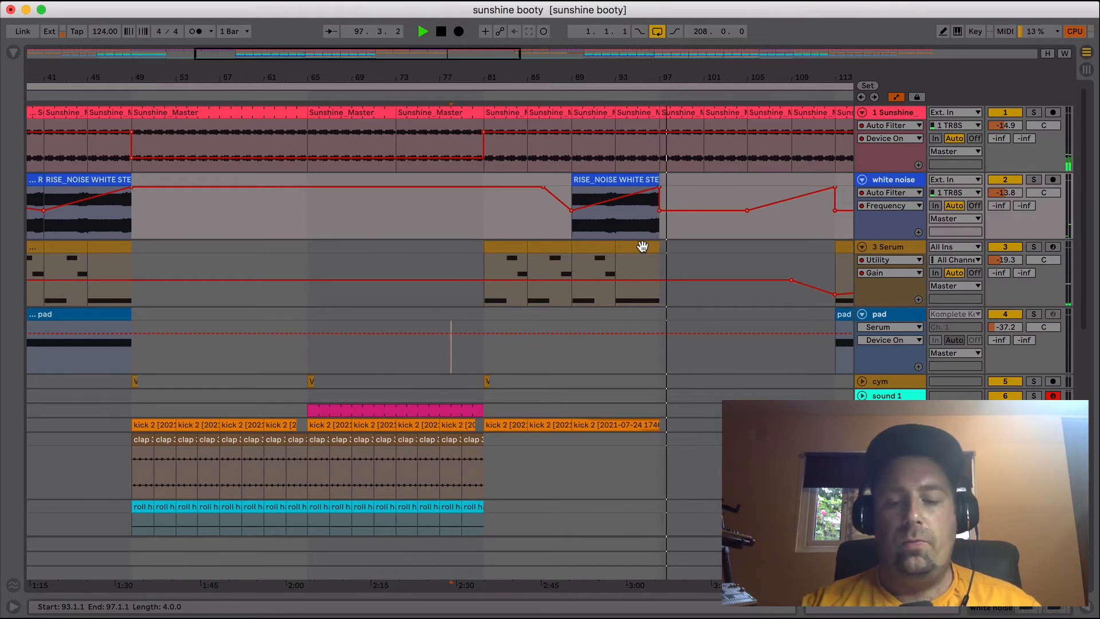
key(space)
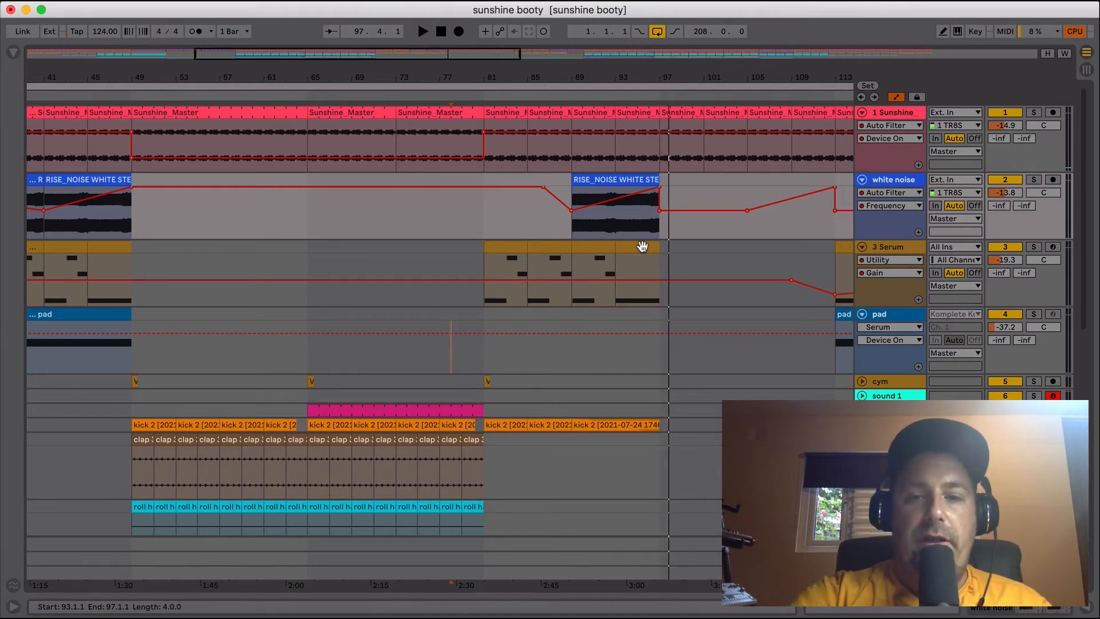
Select the last 3 Serum clip before bar 97 and examine the break up to bar 129
click(643, 247)
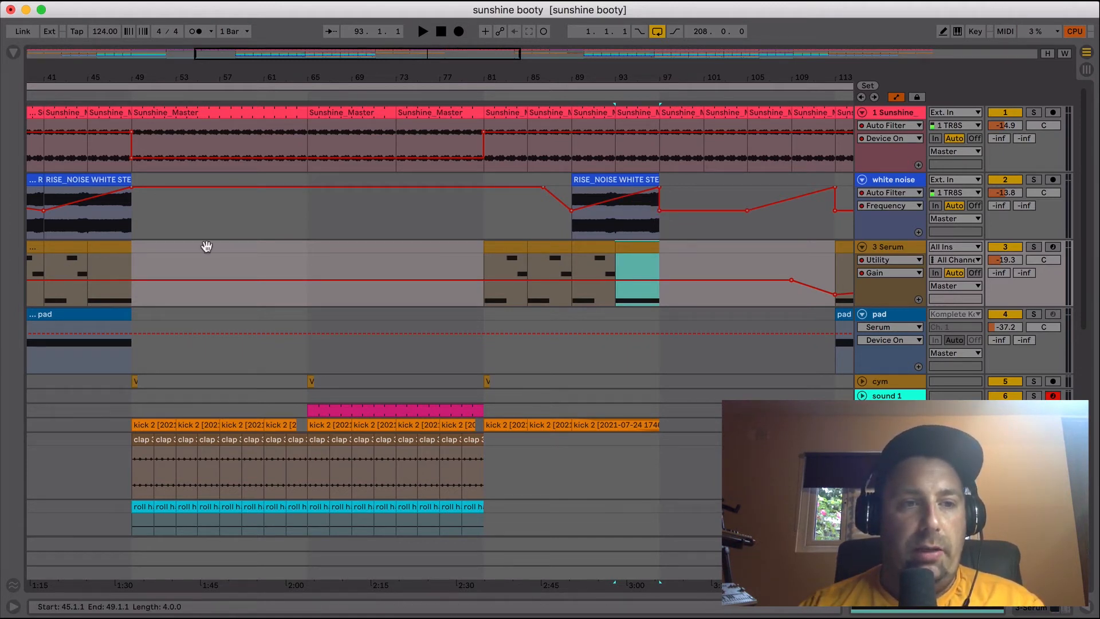
scroll(569, 304, right, 10)
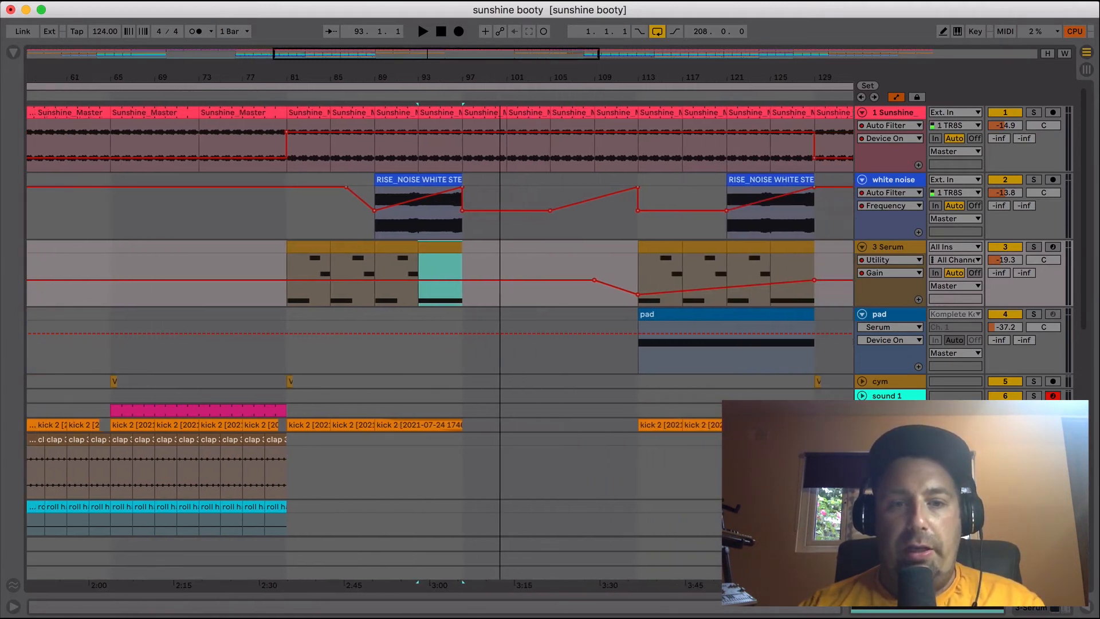
scroll(619, 400, down, 3)
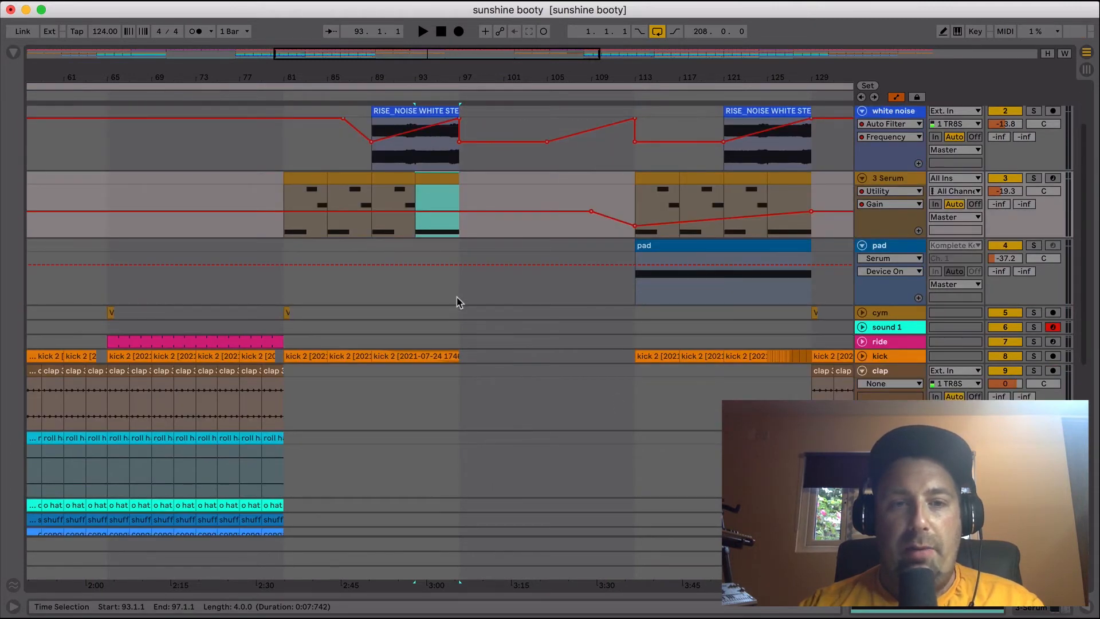
Play the break from bar 97 past bar 129, looking through all tracks and selecting the pad clip at bar 113
click(458, 303)
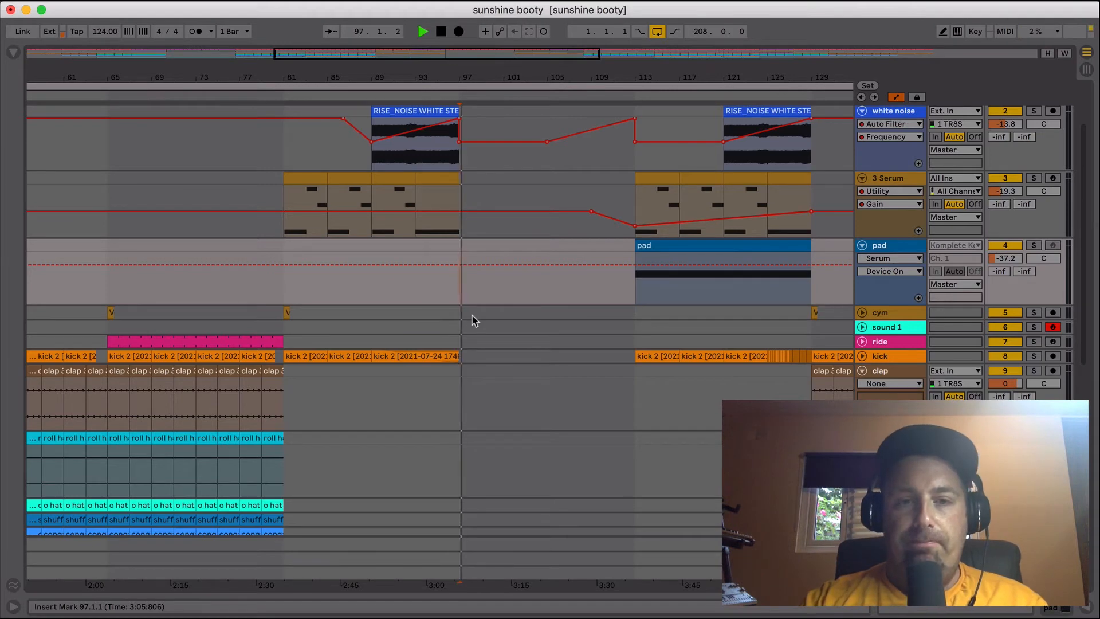
scroll(487, 324, up, 3)
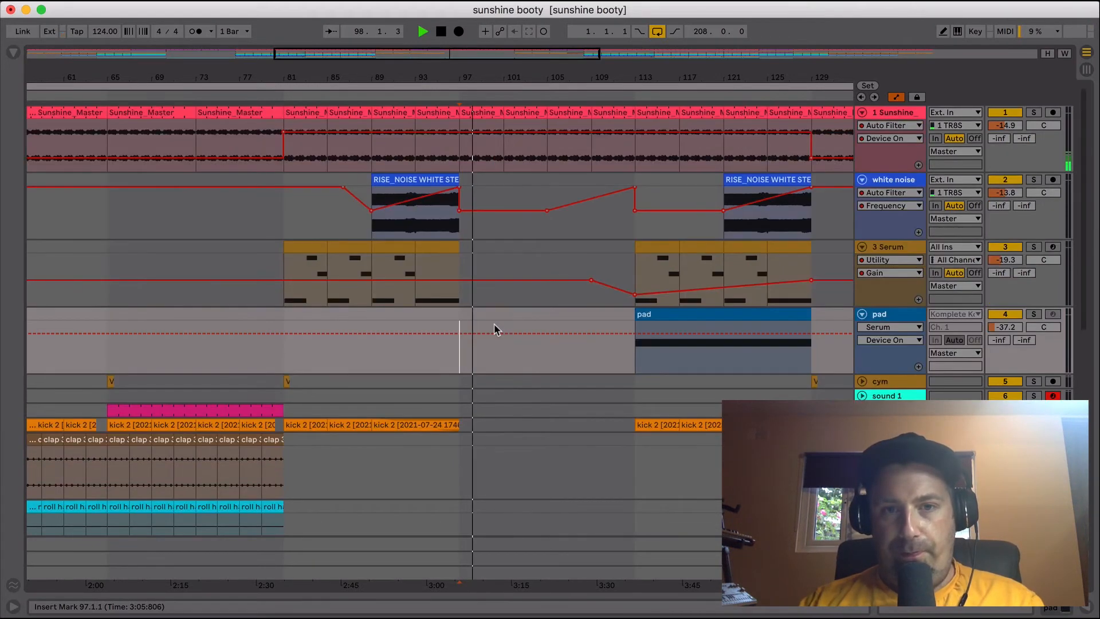
scroll(493, 323, down, 5)
scroll(493, 323, up, 5)
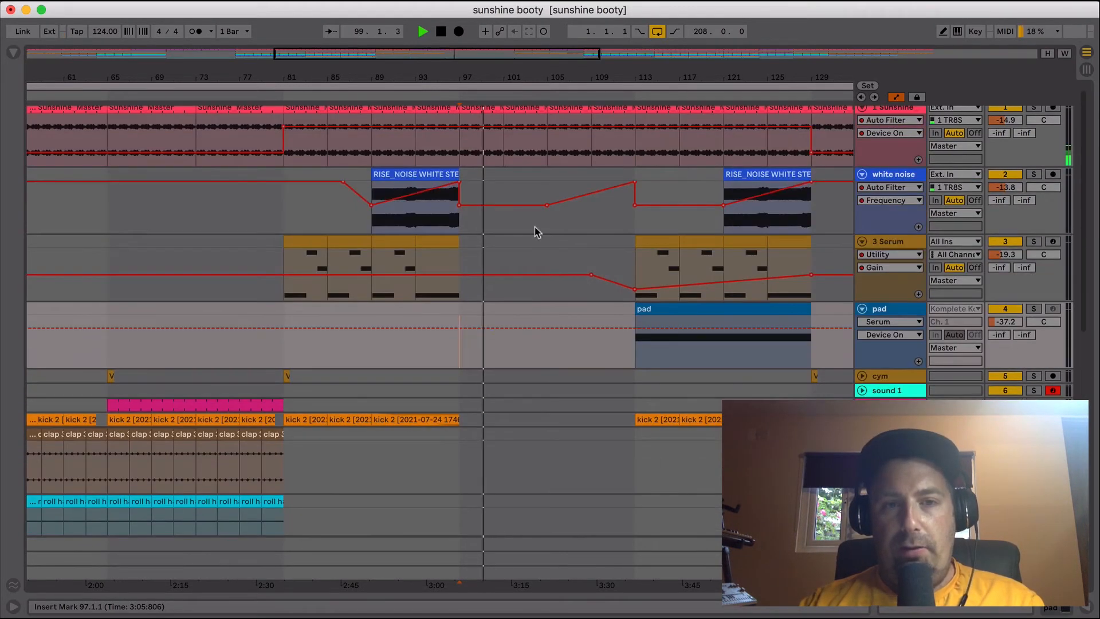
scroll(582, 321, down, 10)
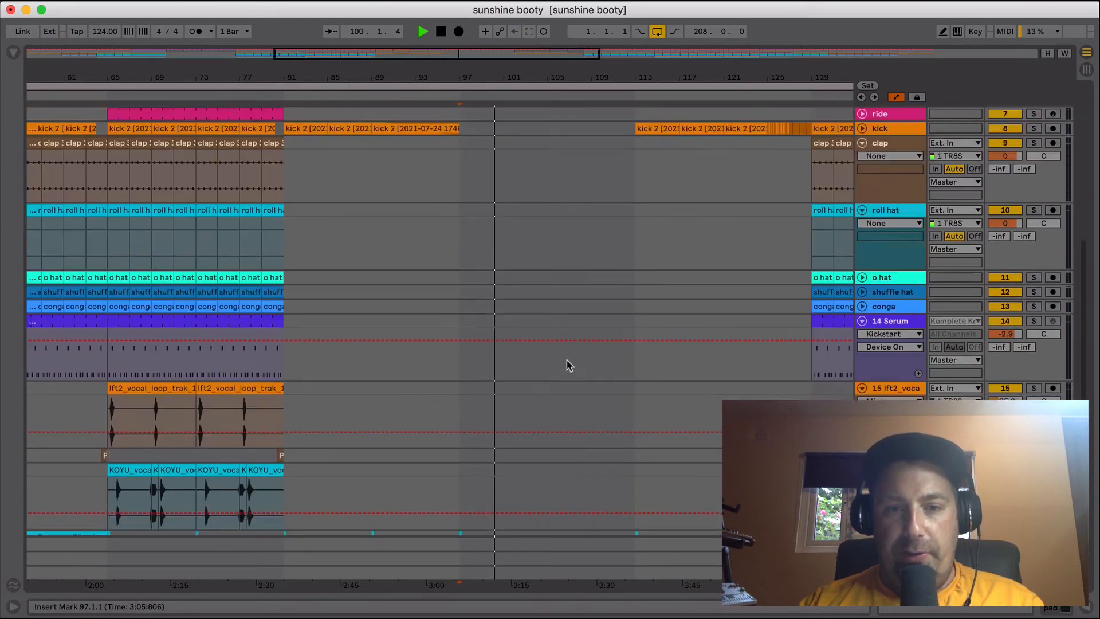
scroll(568, 369, down, 3)
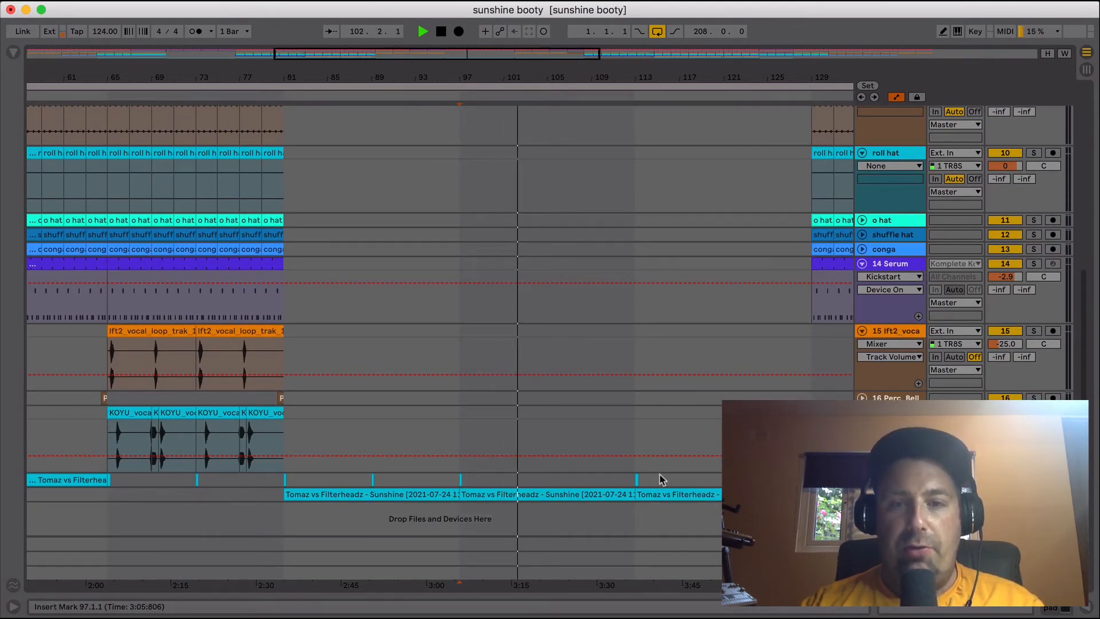
scroll(667, 400, up, 13)
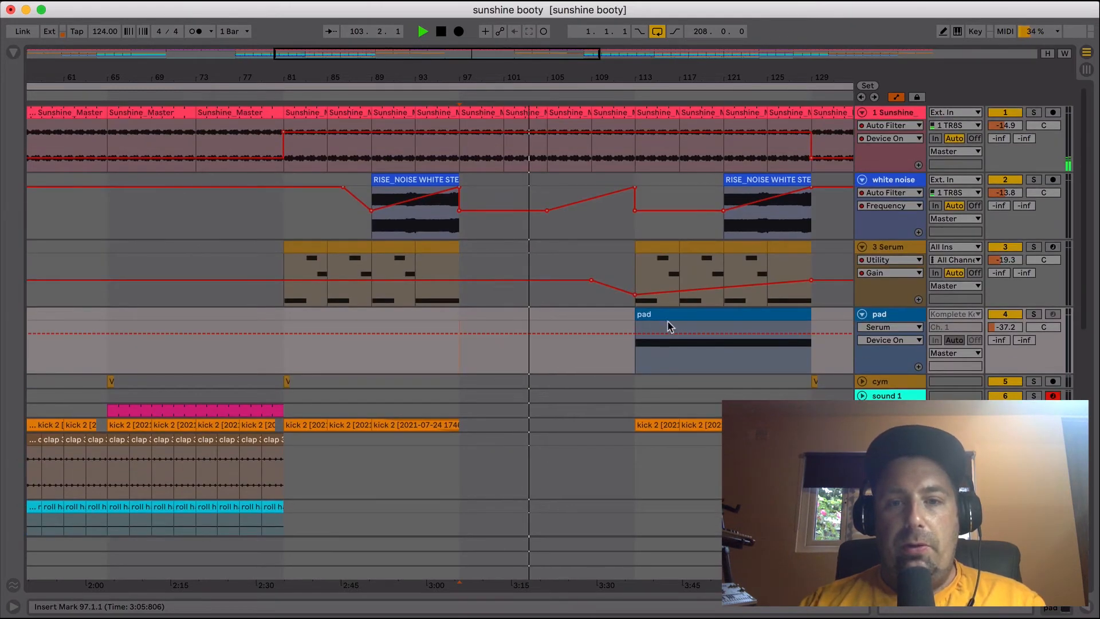
click(668, 318)
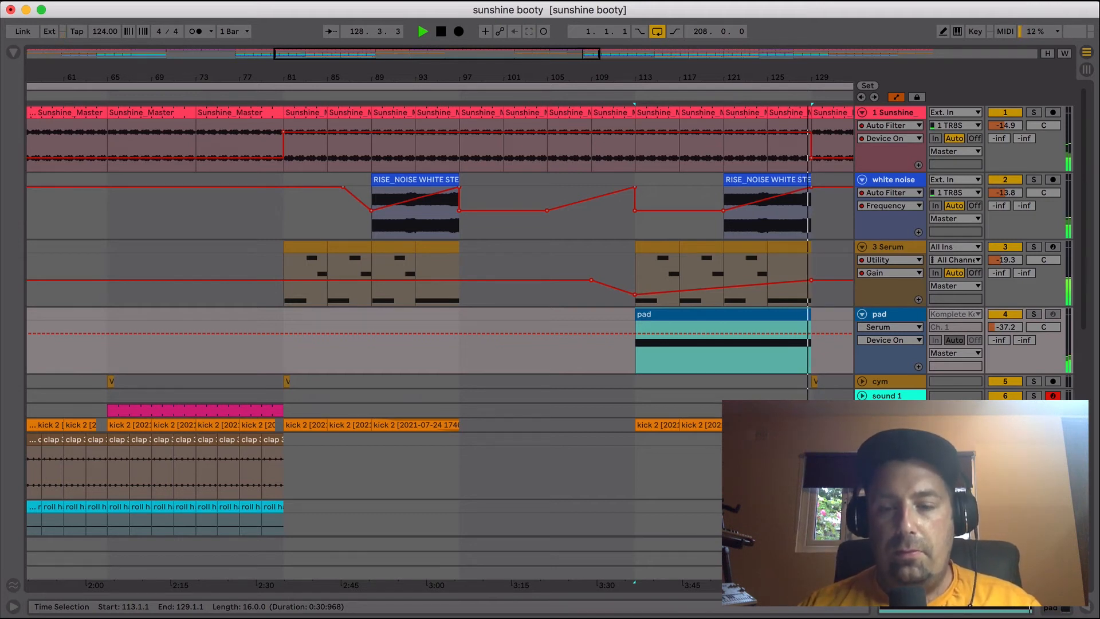
key(space)
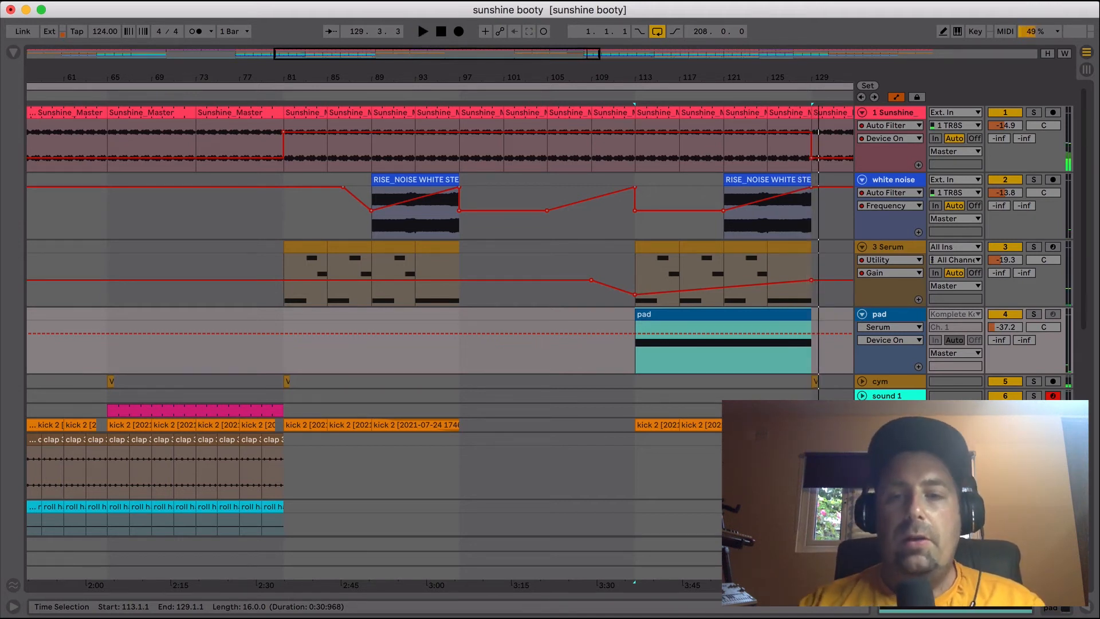
Show the kick track's Auto Filter devices and expand the track to view its Frequency automation before bar 129
scroll(533, 364, right, 10)
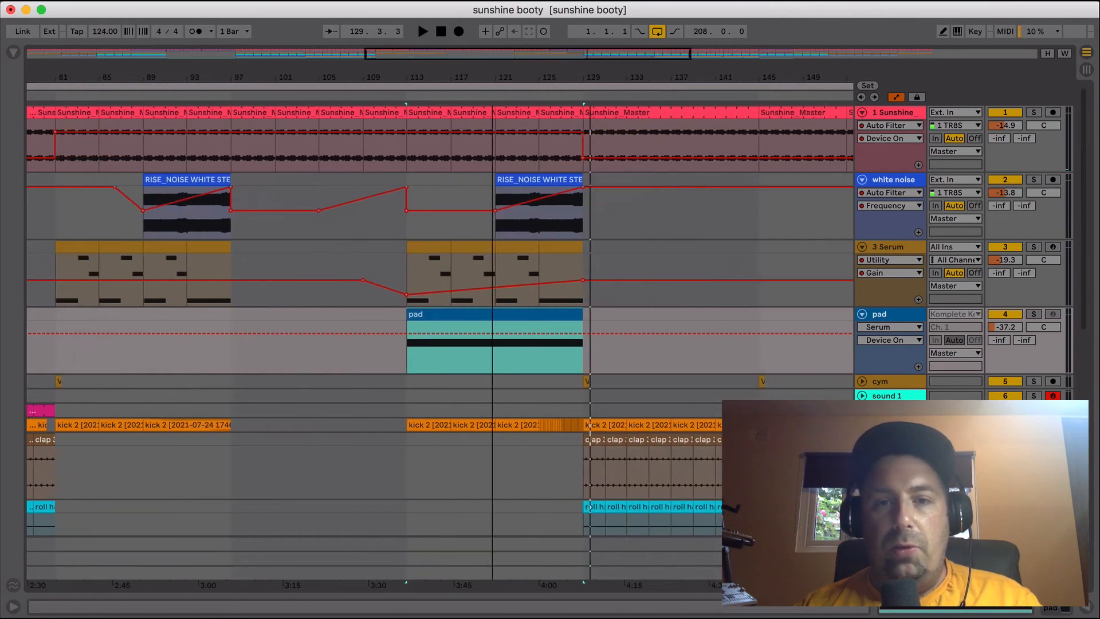
scroll(532, 364, down, 3)
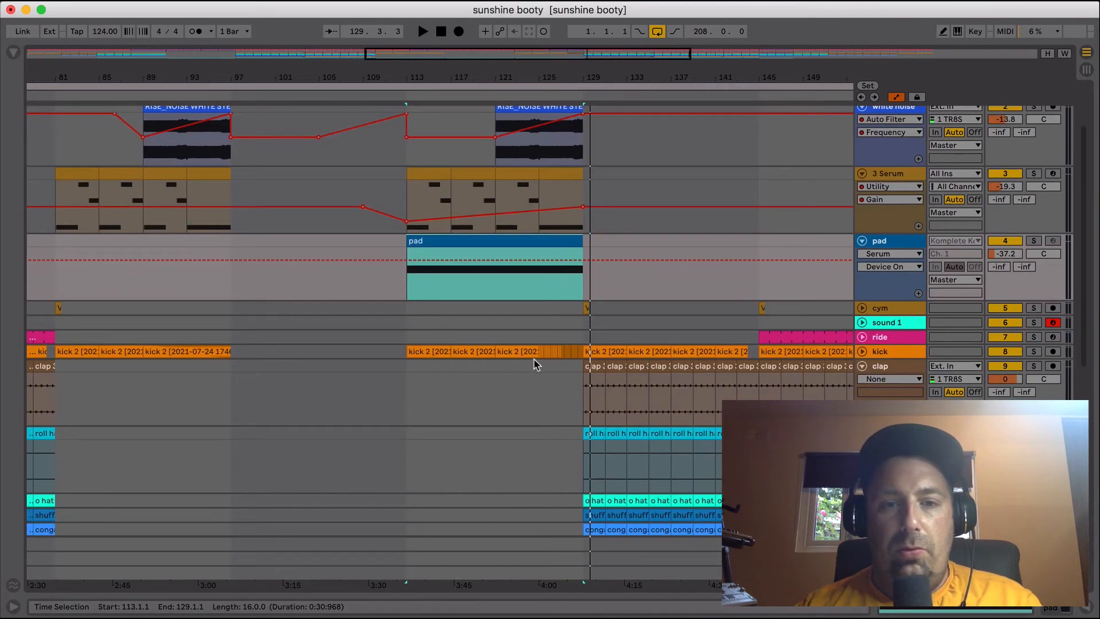
click(871, 351)
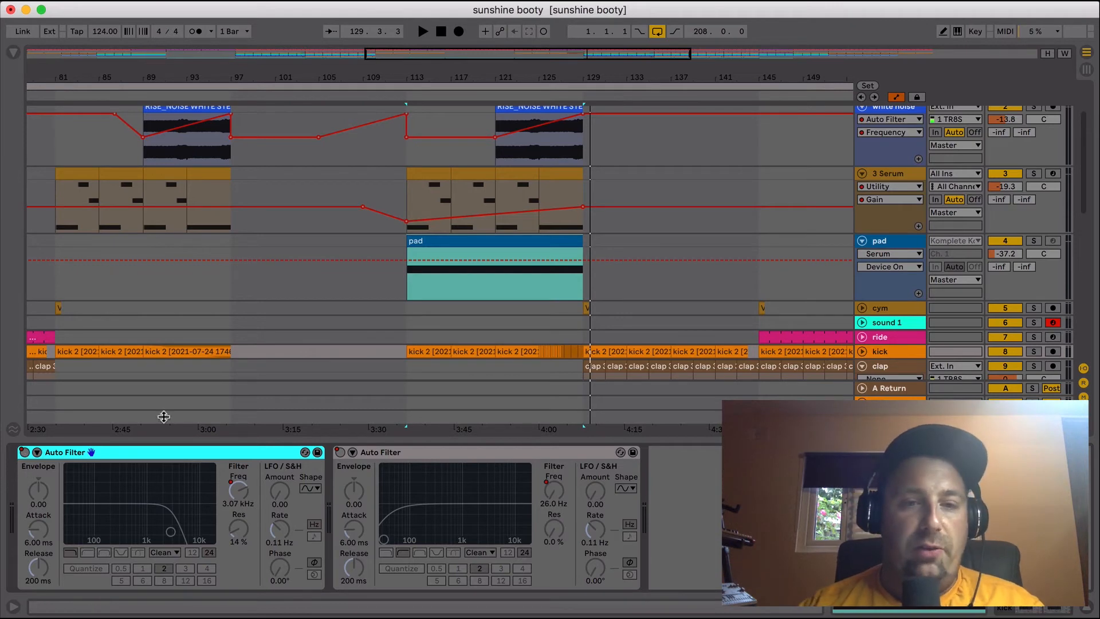
scroll(355, 349, down, 2)
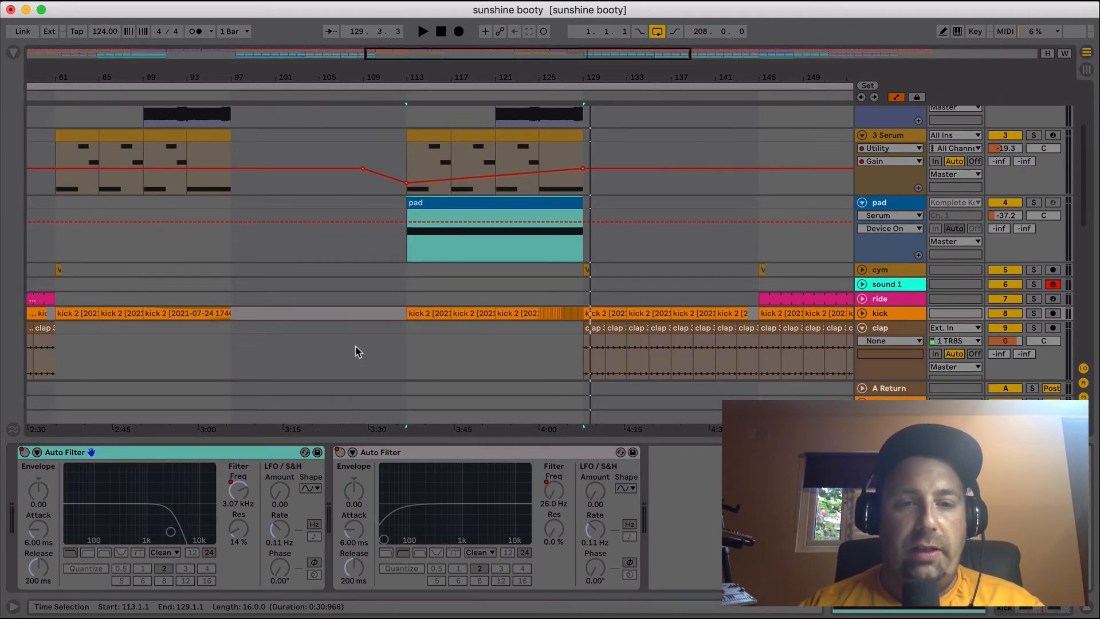
click(861, 314)
scroll(480, 341, down, 2)
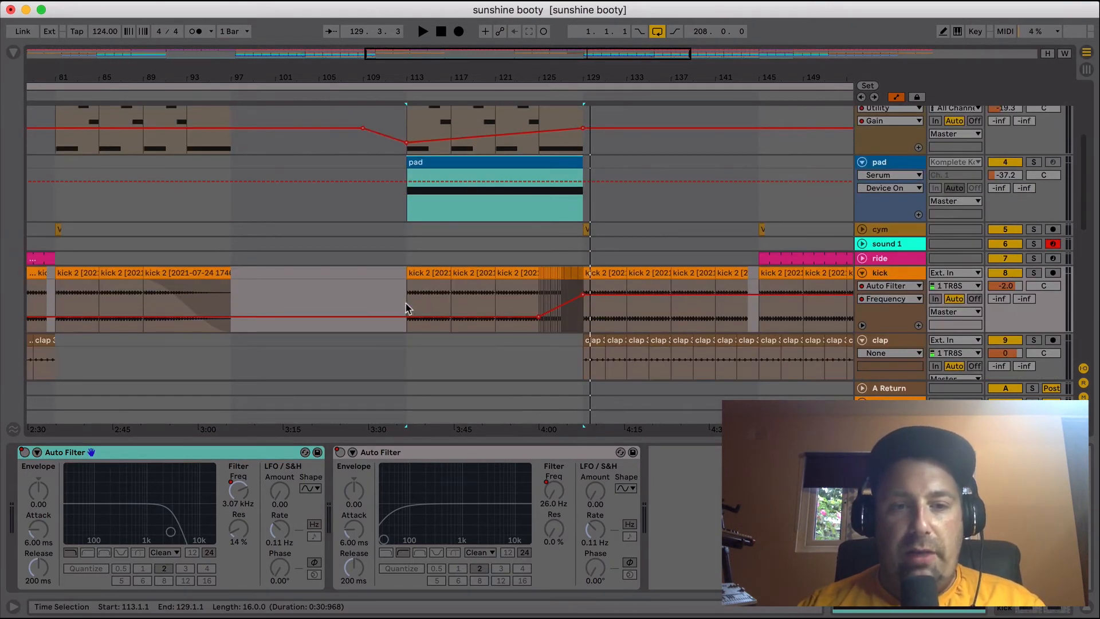
Select the kick clips from bar 113 to about bar 126, and audition the kick in solo from bar 125 past bar 129
drag(408, 306, 551, 291)
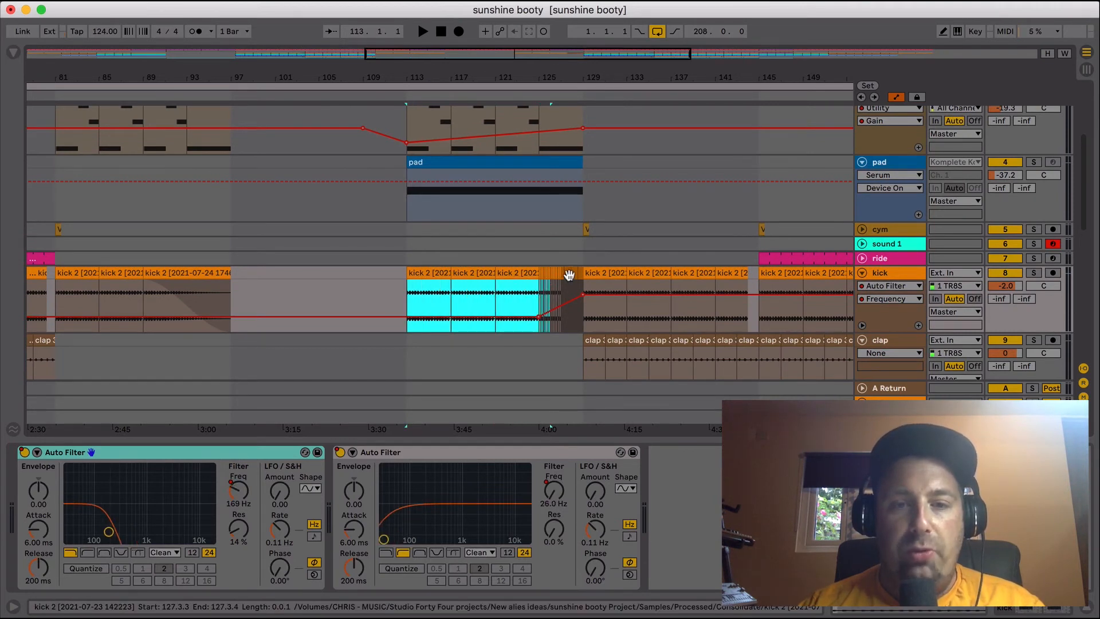
click(541, 297)
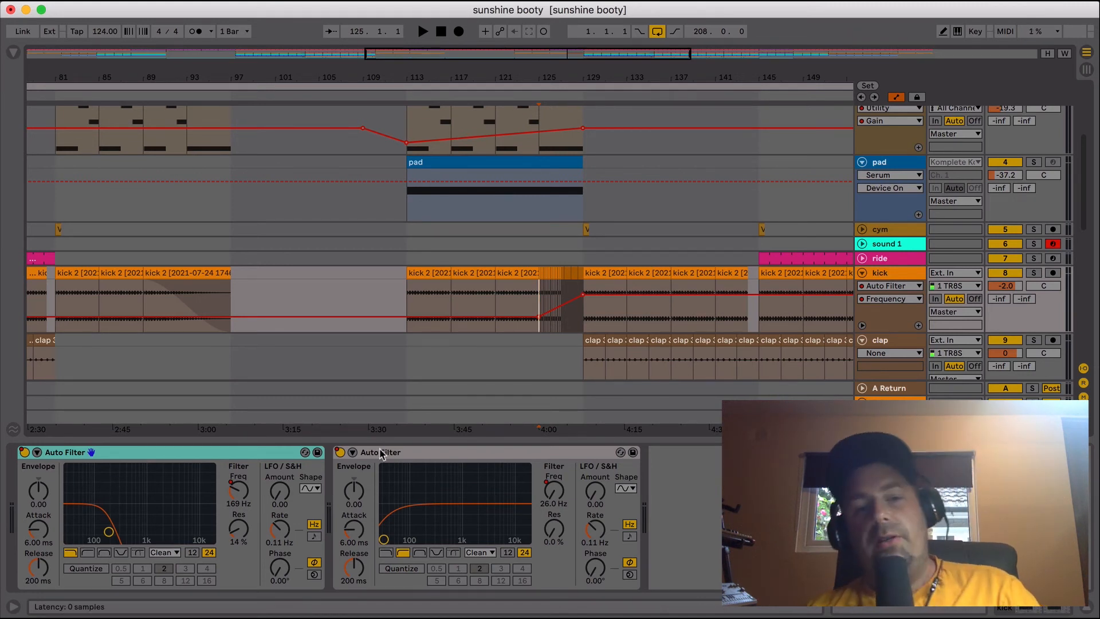
click(1034, 272)
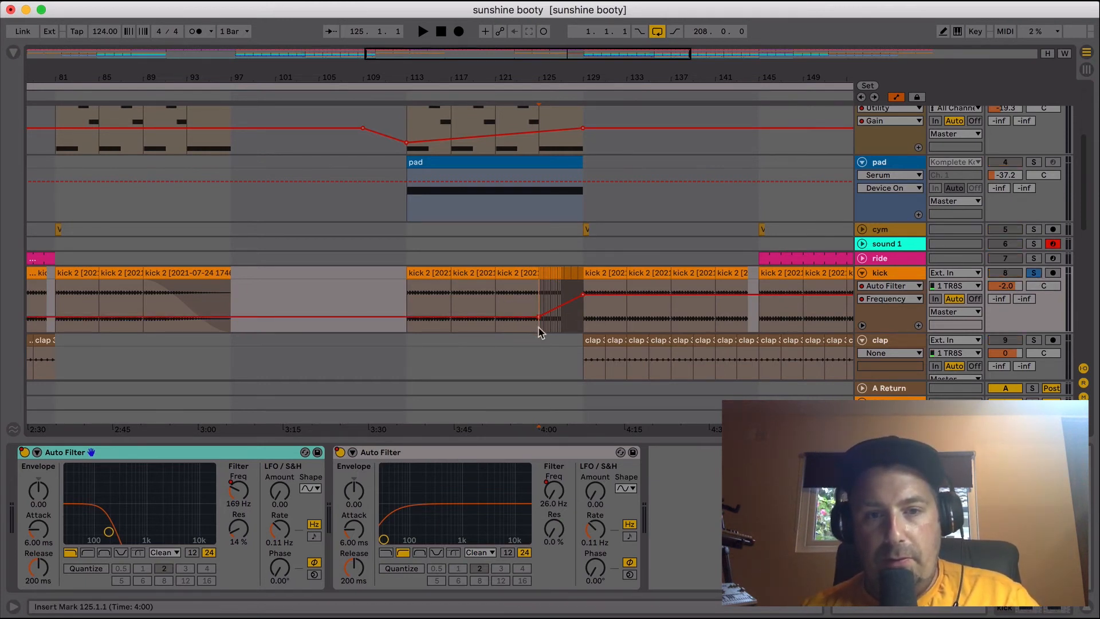
key(space)
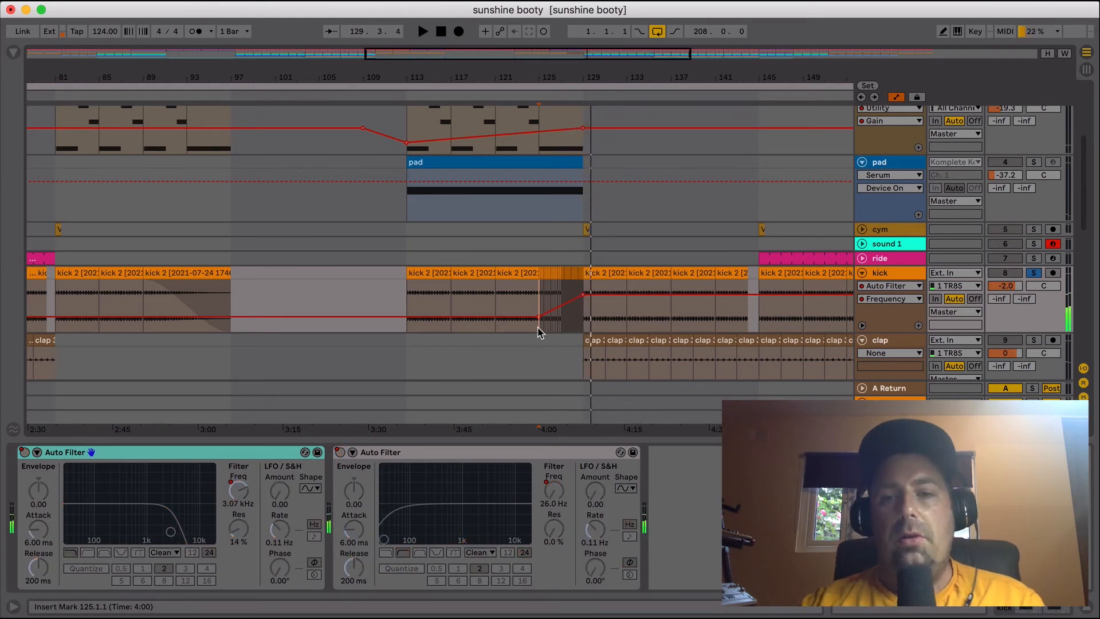
Display the Device On automation of the kick's Auto Filter, and fold the kick track
click(871, 299)
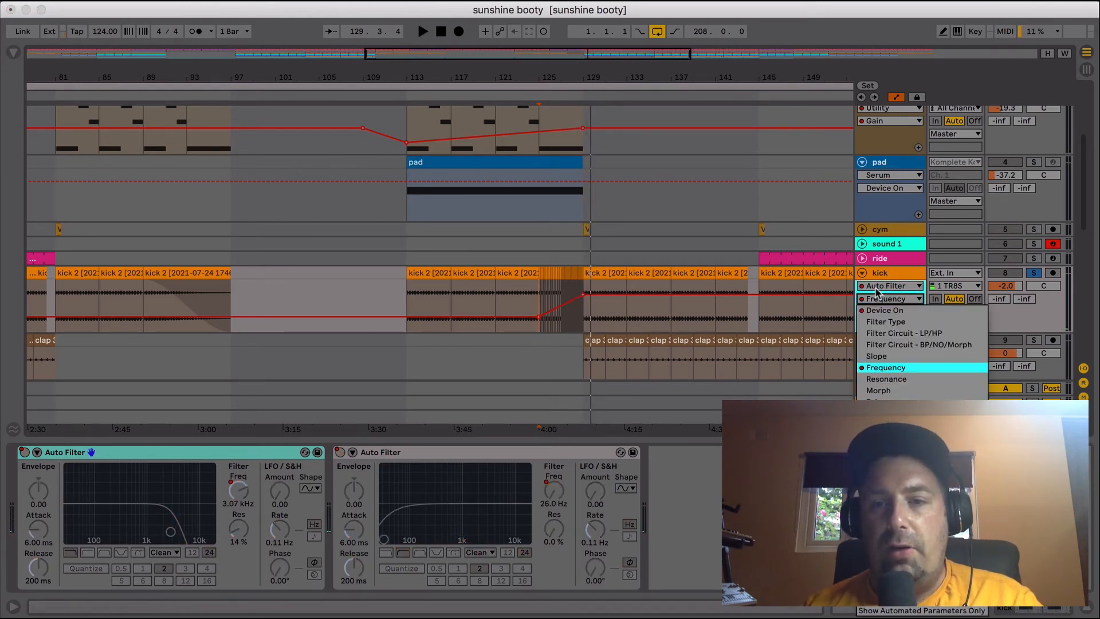
click(884, 310)
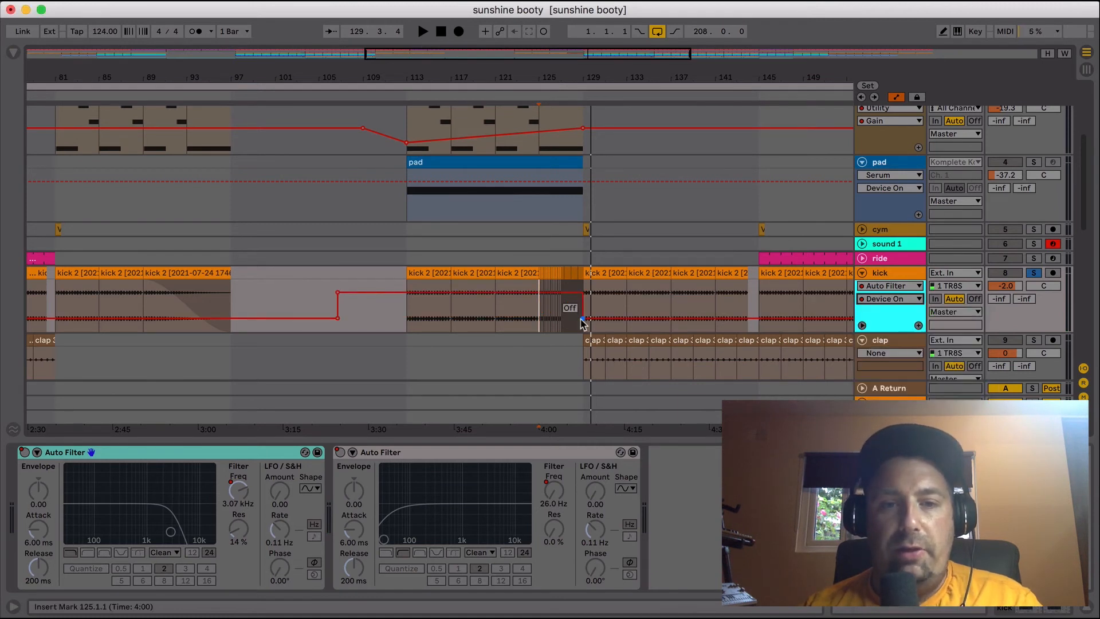
click(862, 274)
Review the tracks around bar 129 from 1 Sunshine to 19 Tomaz, and display the Master track's Delay and EQ Eight
scroll(724, 294, up, 5)
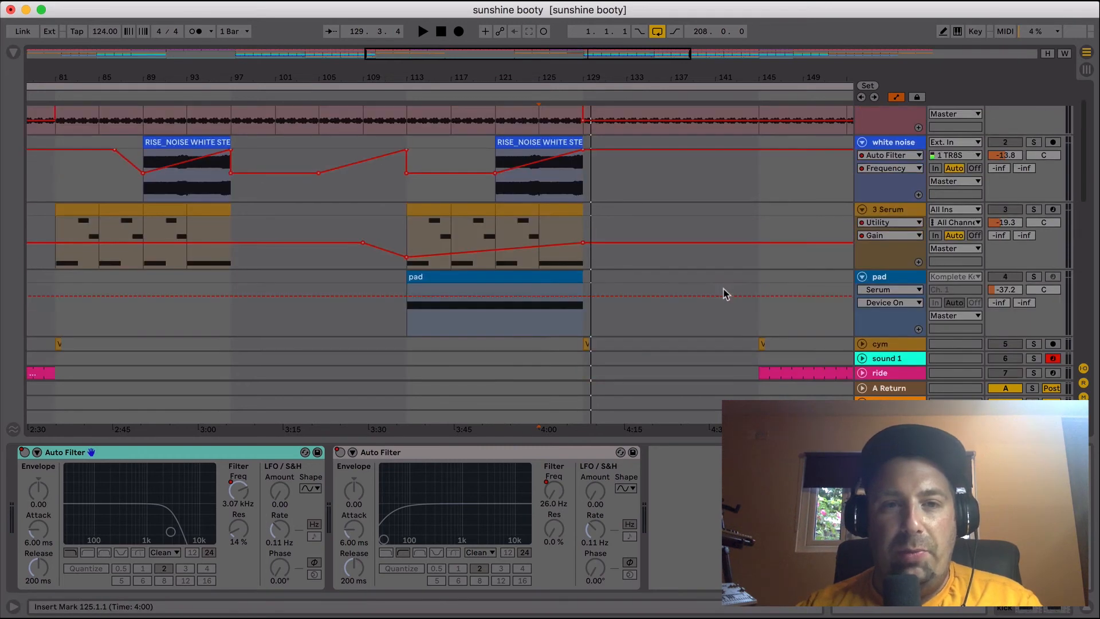
scroll(724, 293, up, 2)
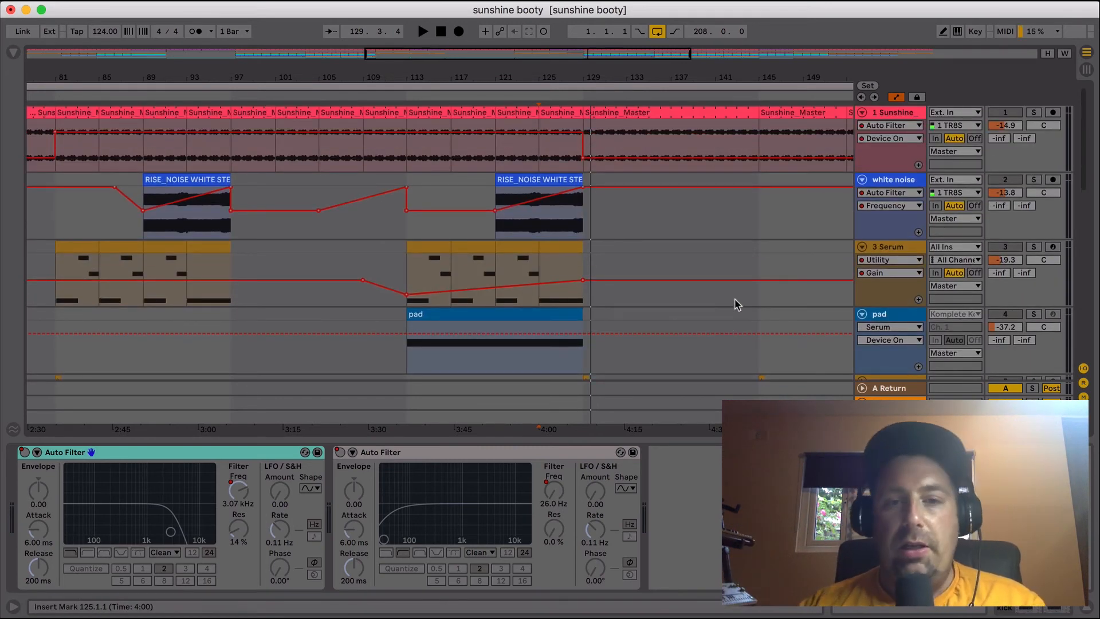
scroll(736, 304, down, 10)
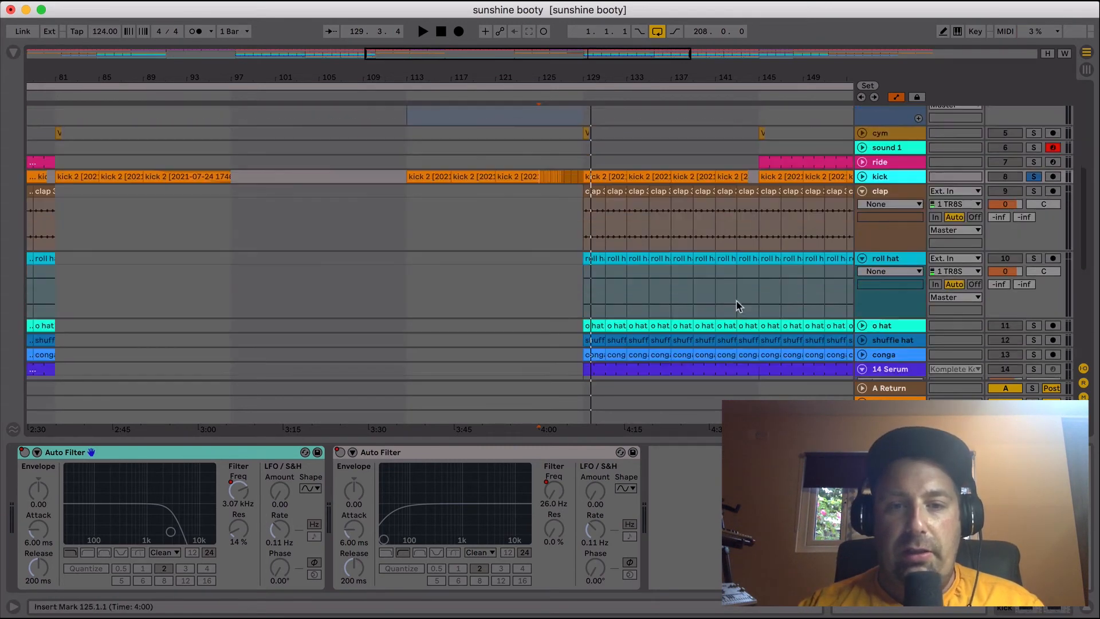
scroll(738, 306, down, 8)
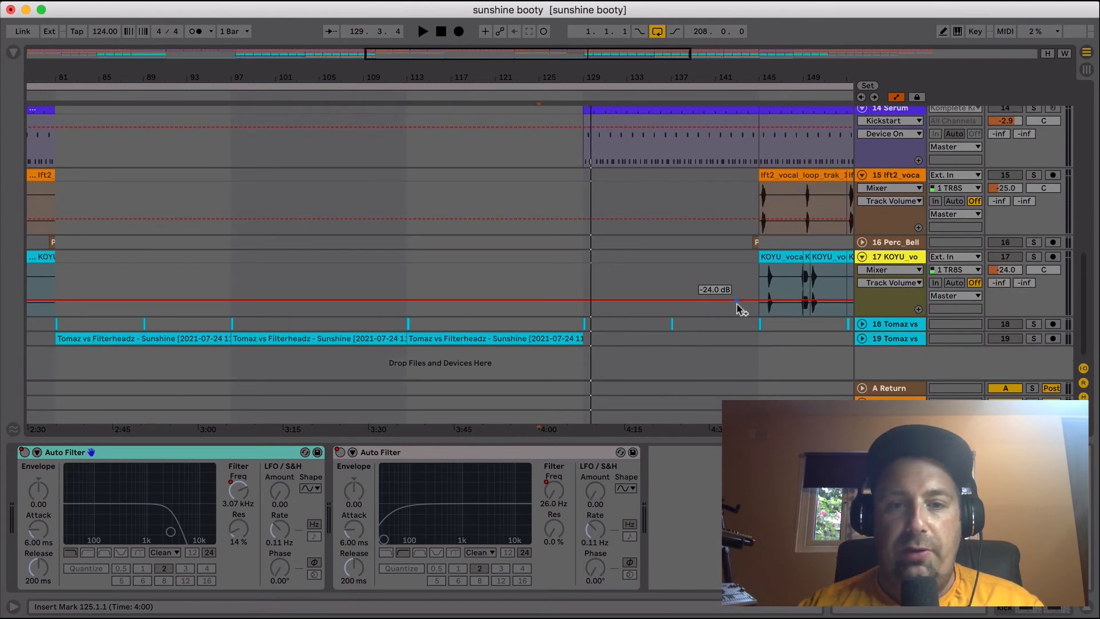
click(890, 417)
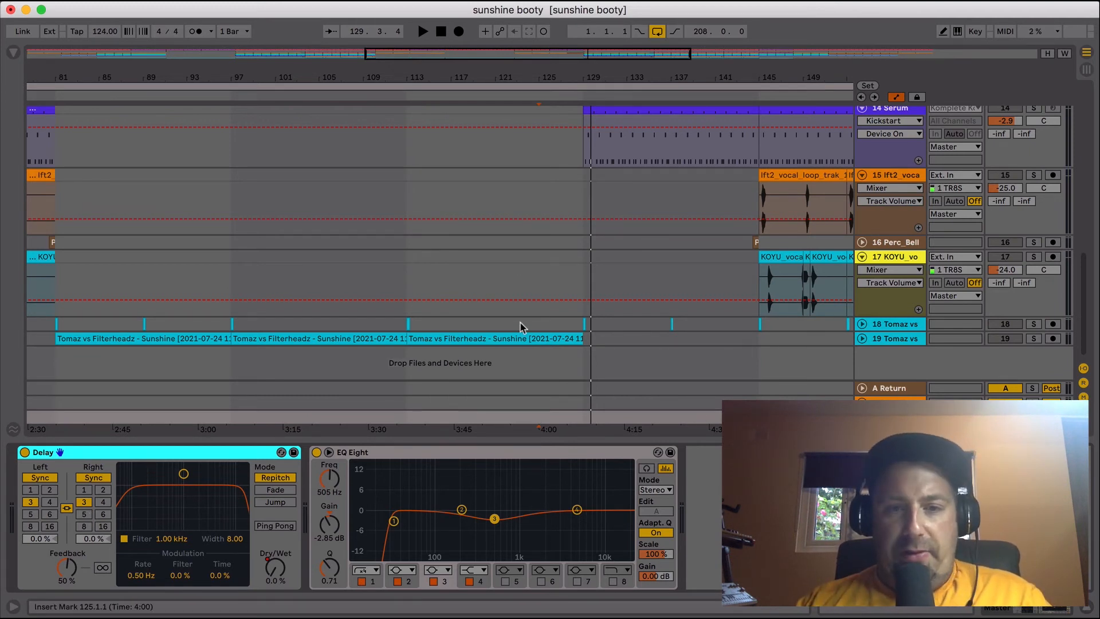
Play from bar 123 while viewing the Master track's Delay, and briefly solo the 19 Tomaz track so that no track stays soloed
click(520, 267)
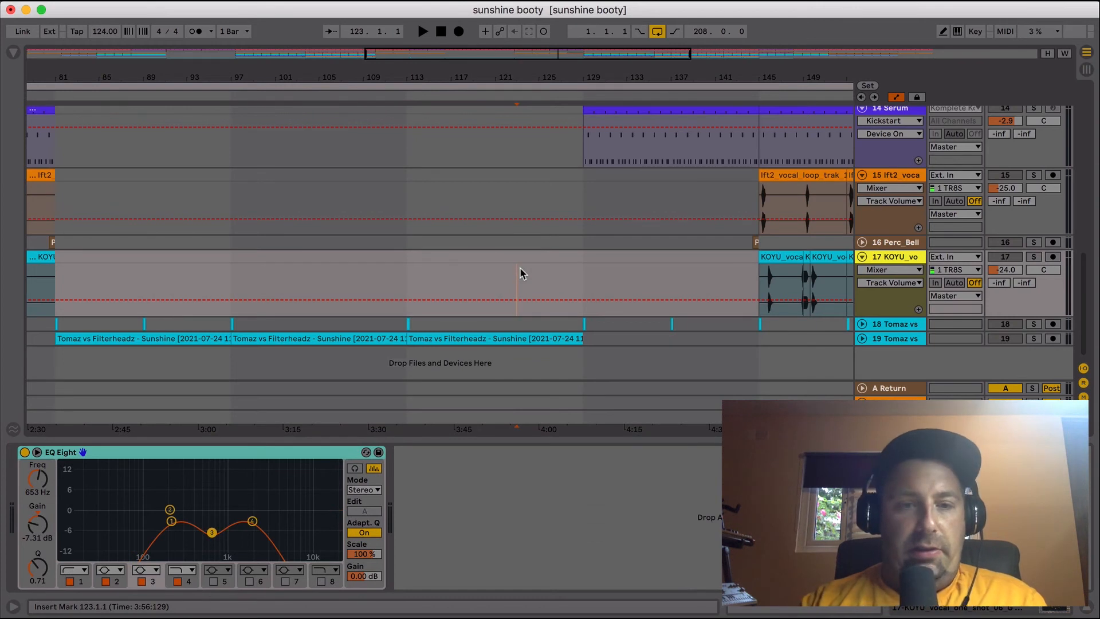
key(space)
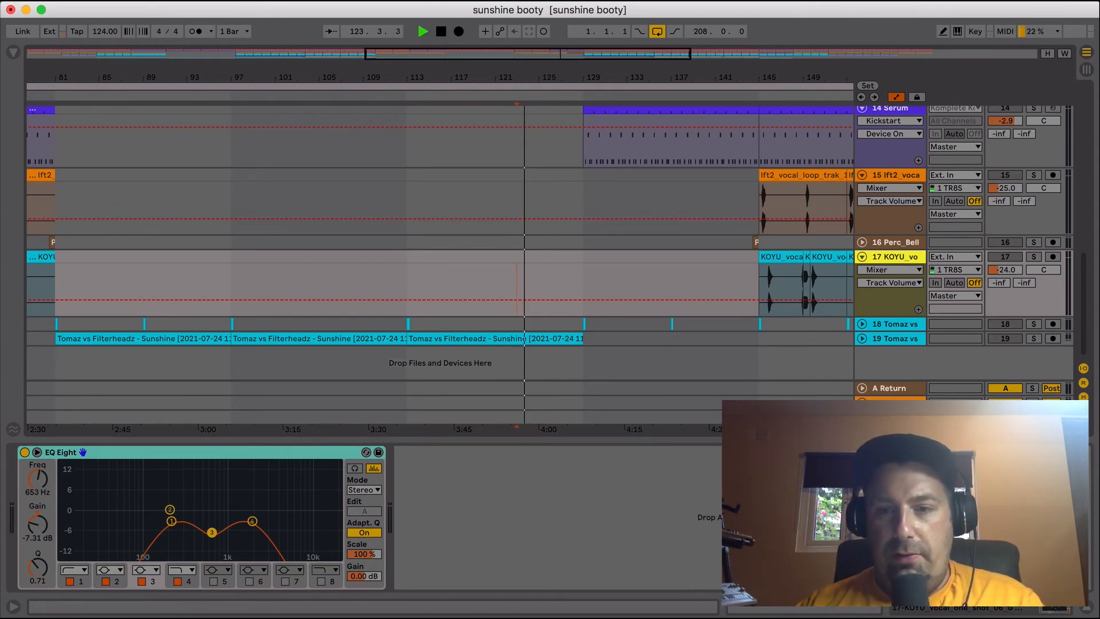
click(890, 417)
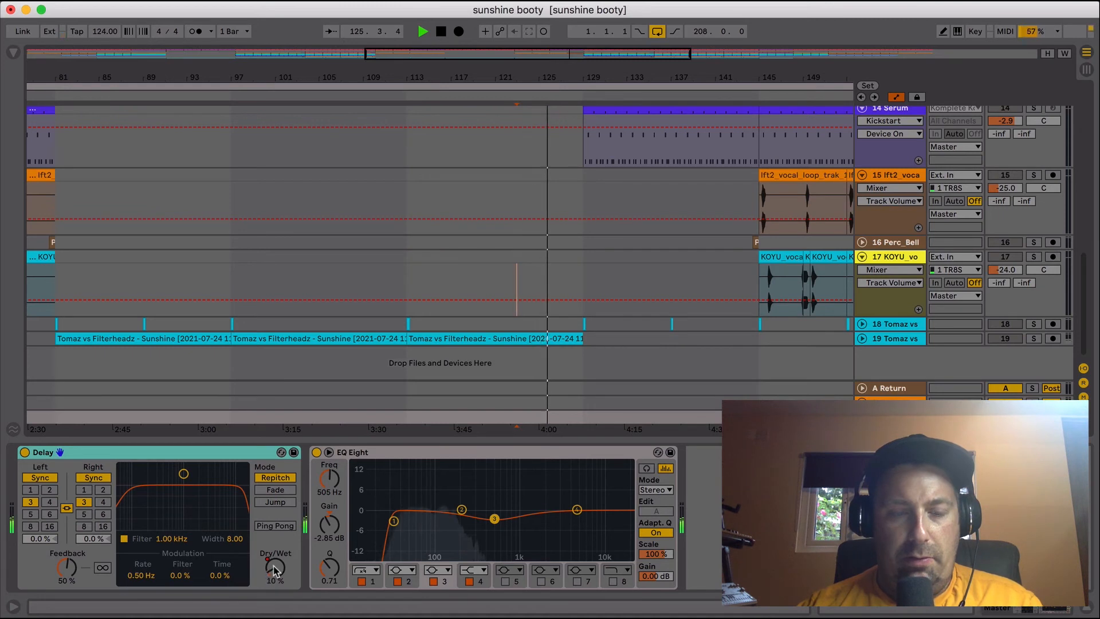
double_click(1036, 340)
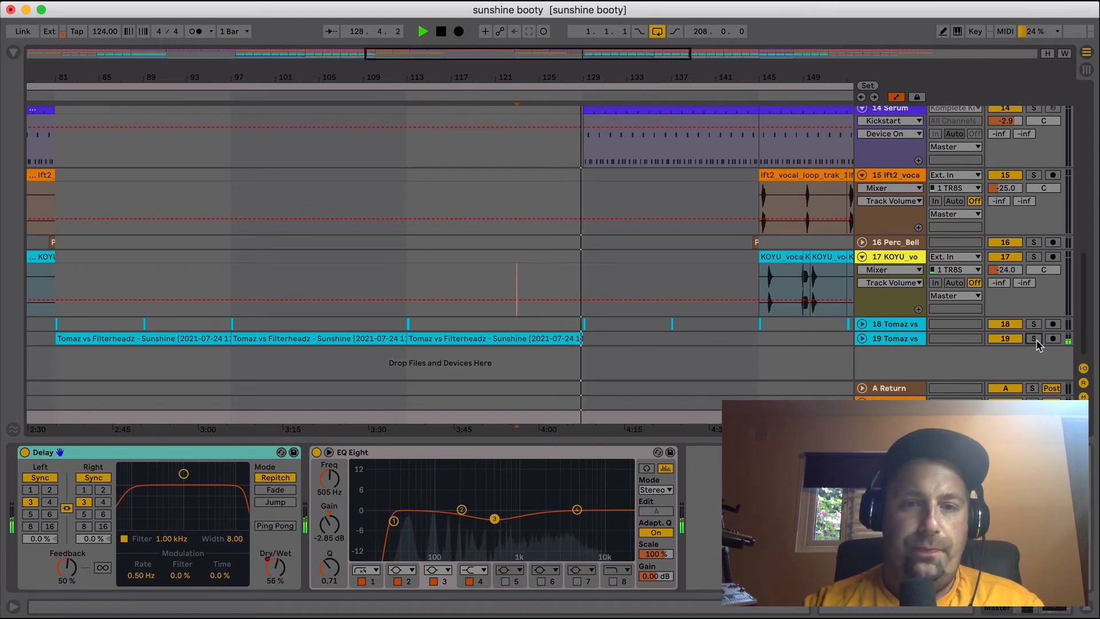
Stop playback, select the Master track's EQ Eight, and hide the device detail view
key(space)
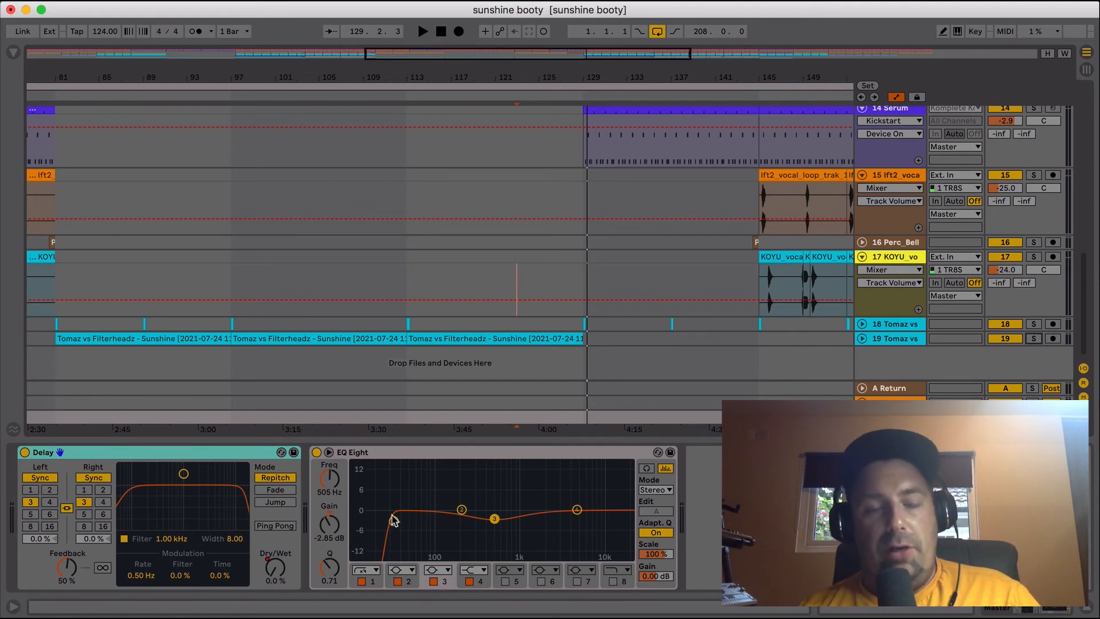
click(484, 453)
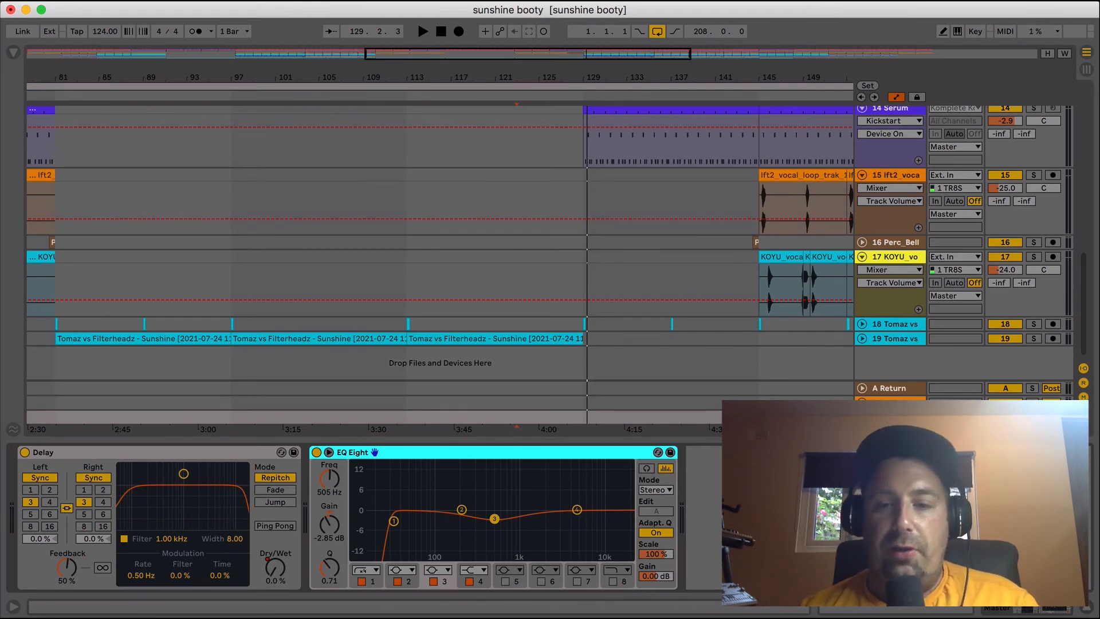
key(super+alt+l)
Review the arrangement beyond bar 129 and mark the break from bar 169 to bar 181 on the pad track
scroll(440, 344, up, 10)
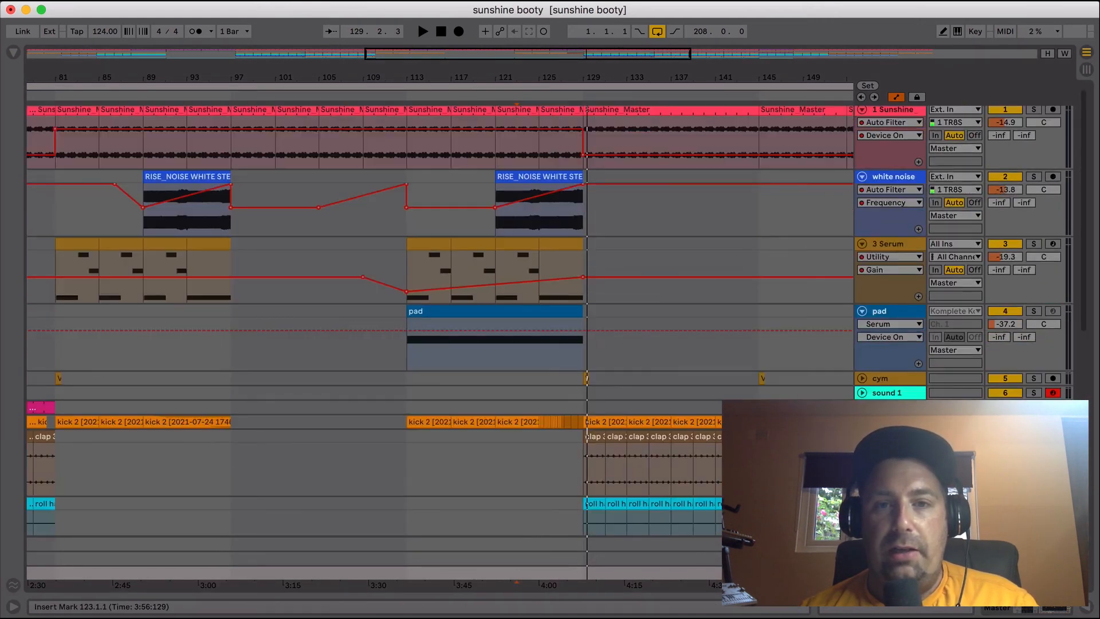
drag(713, 79, 416, 46)
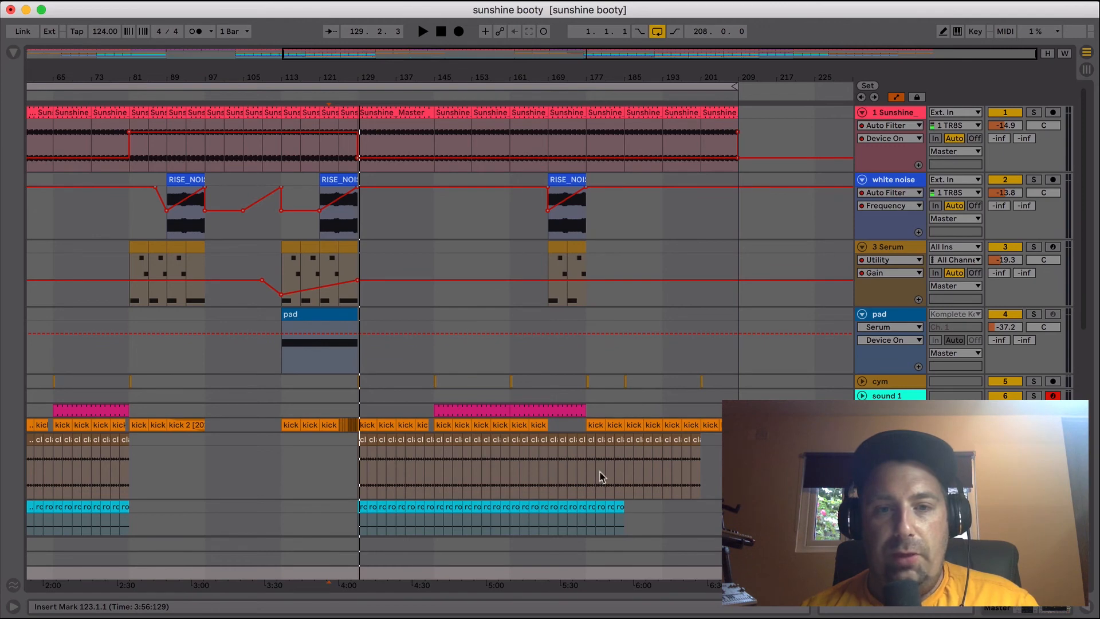
scroll(567, 403, down, 5)
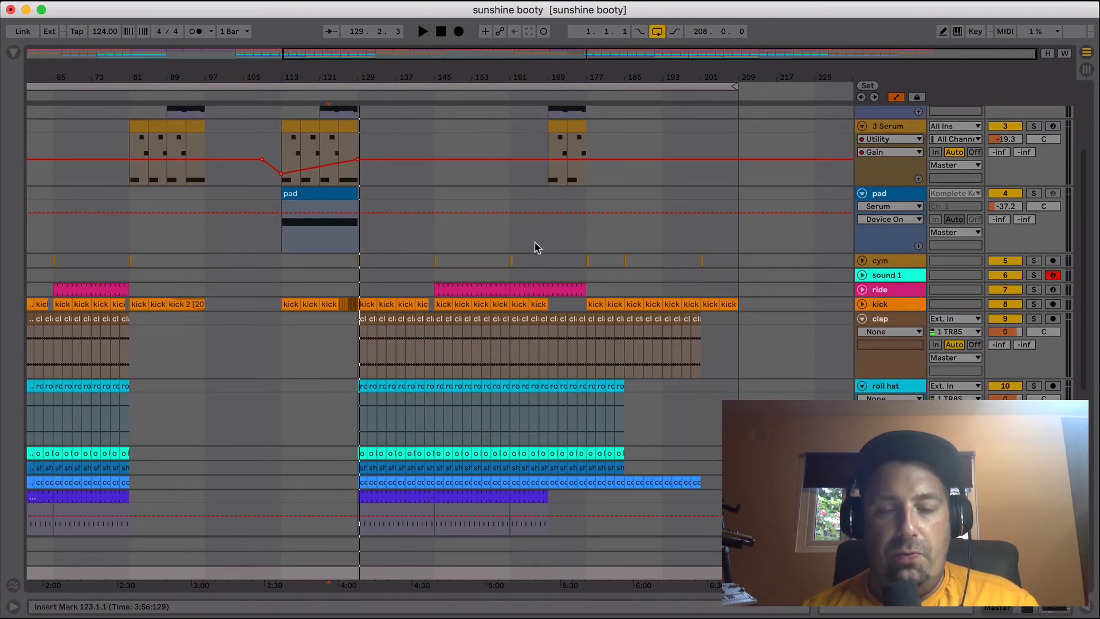
click(536, 247)
drag(544, 238, 597, 224)
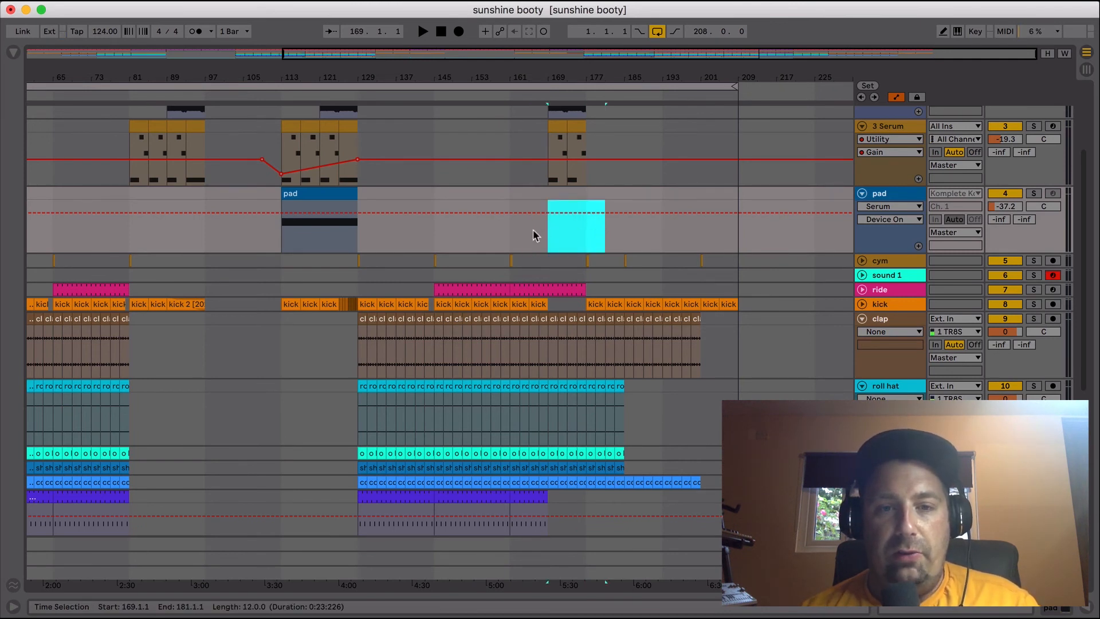
Audition the short break by playing from bar 165 until just past bar 178
click(533, 230)
key(space)
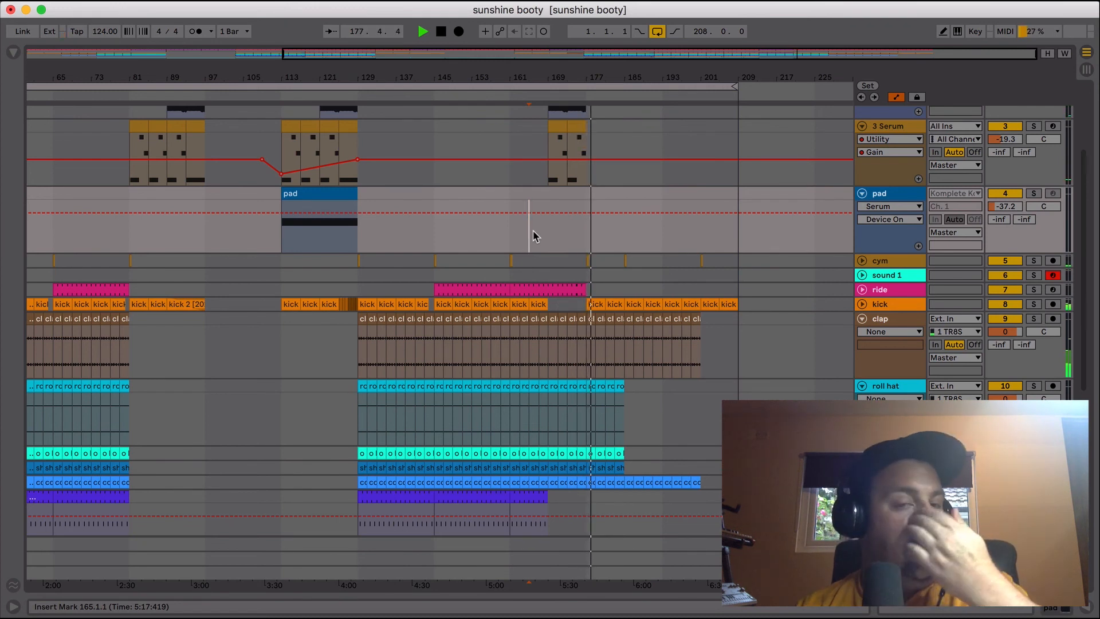
key(space)
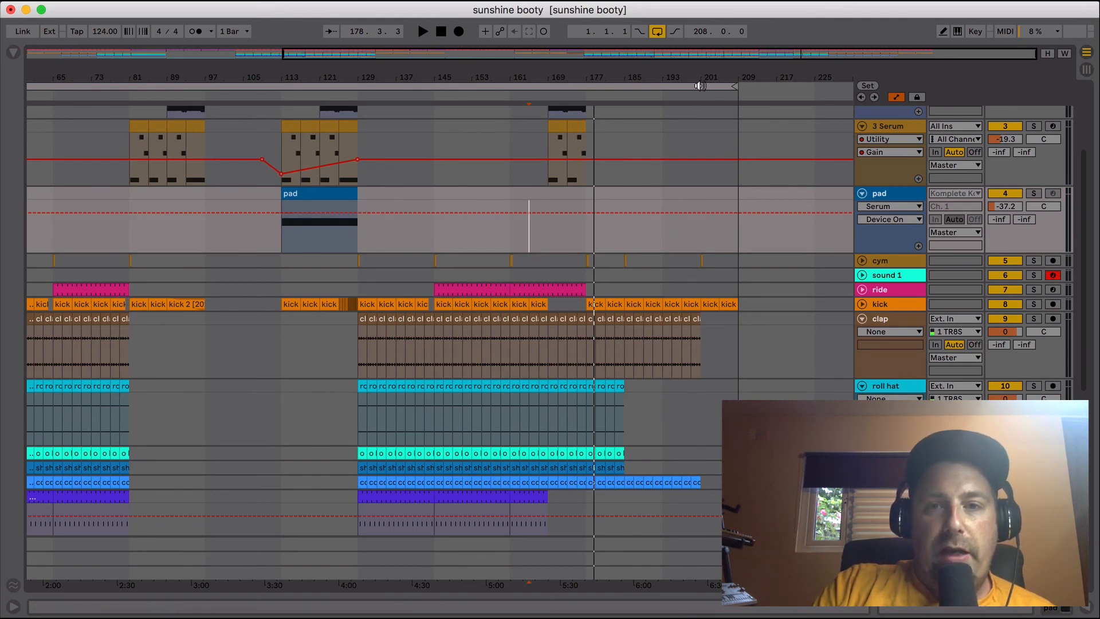
Examine which tracks drop out in the ending after bar 177, down to 19 Tomaz, and display the whole arrangement
drag(698, 72, 594, 72)
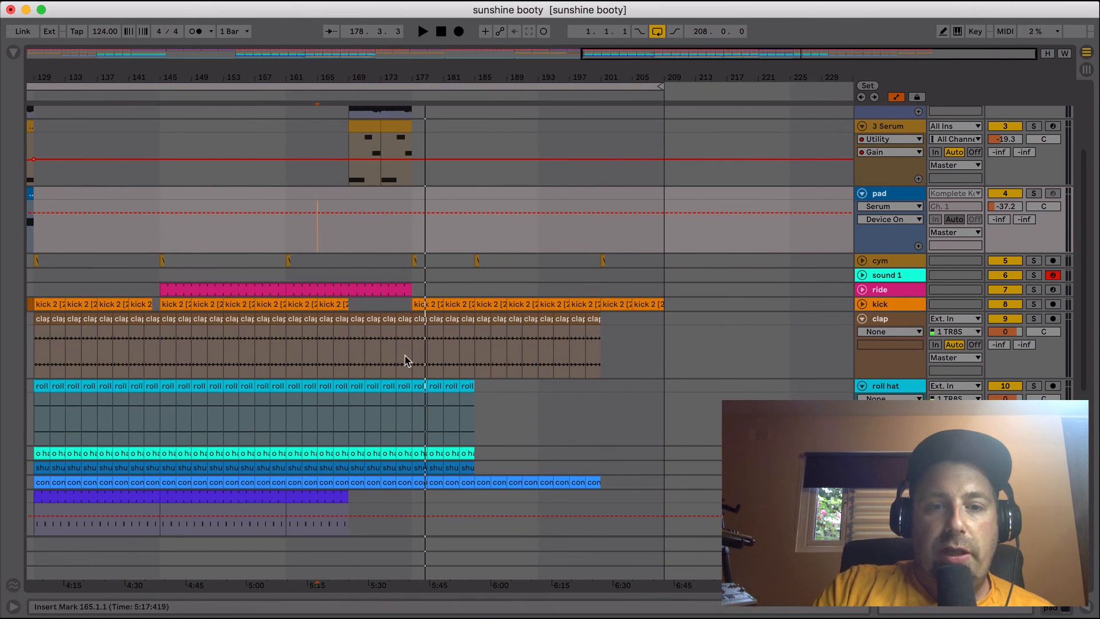
scroll(441, 430, down, 3)
scroll(444, 395, down, 1)
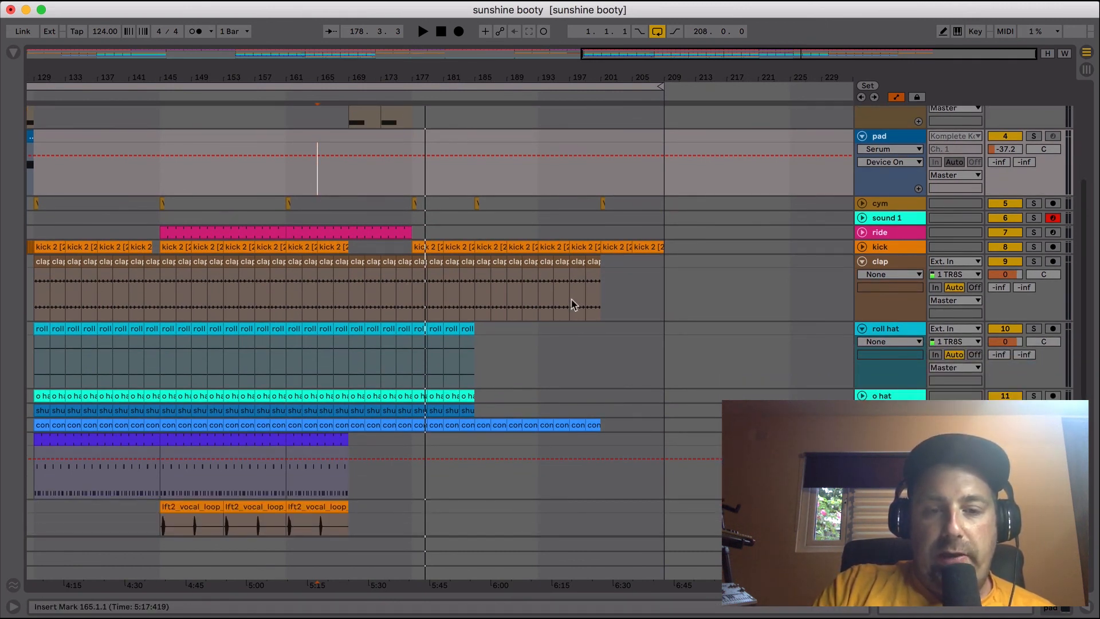
scroll(502, 409, down, 8)
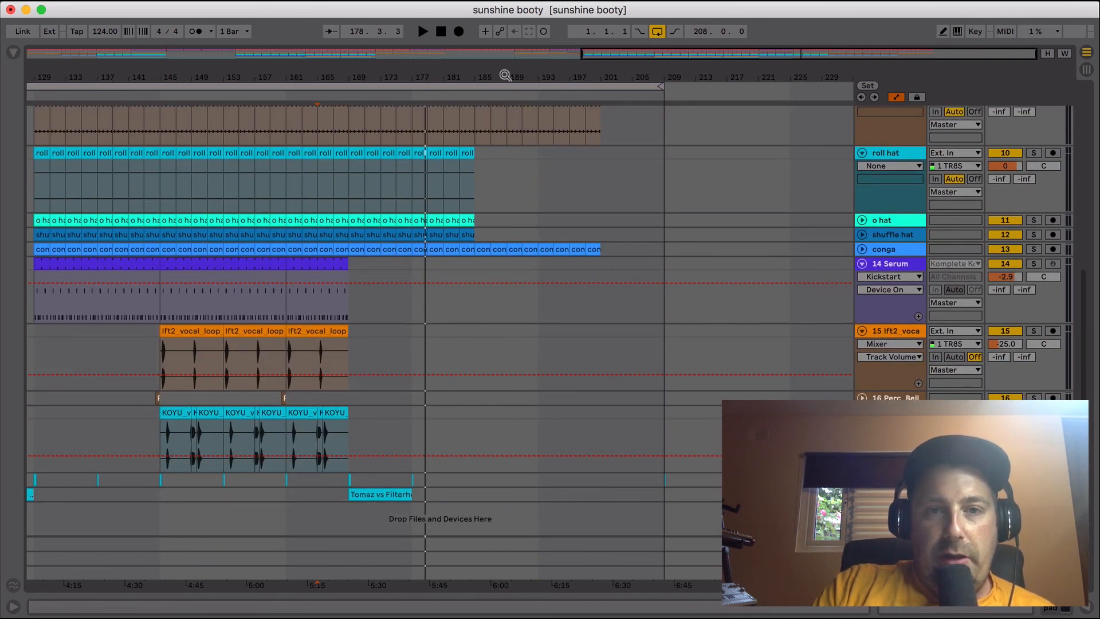
drag(505, 76, 505, 37)
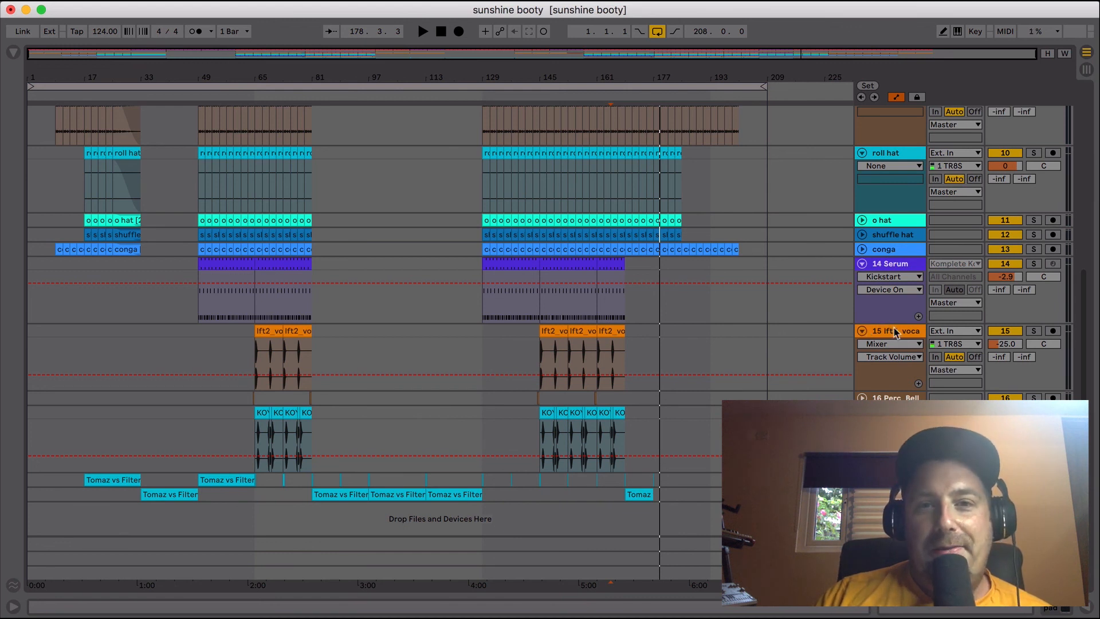
Fold the roll hat, 14 Serum, 15 lft2_voca and 17 KOYU_vo tracks
click(862, 153)
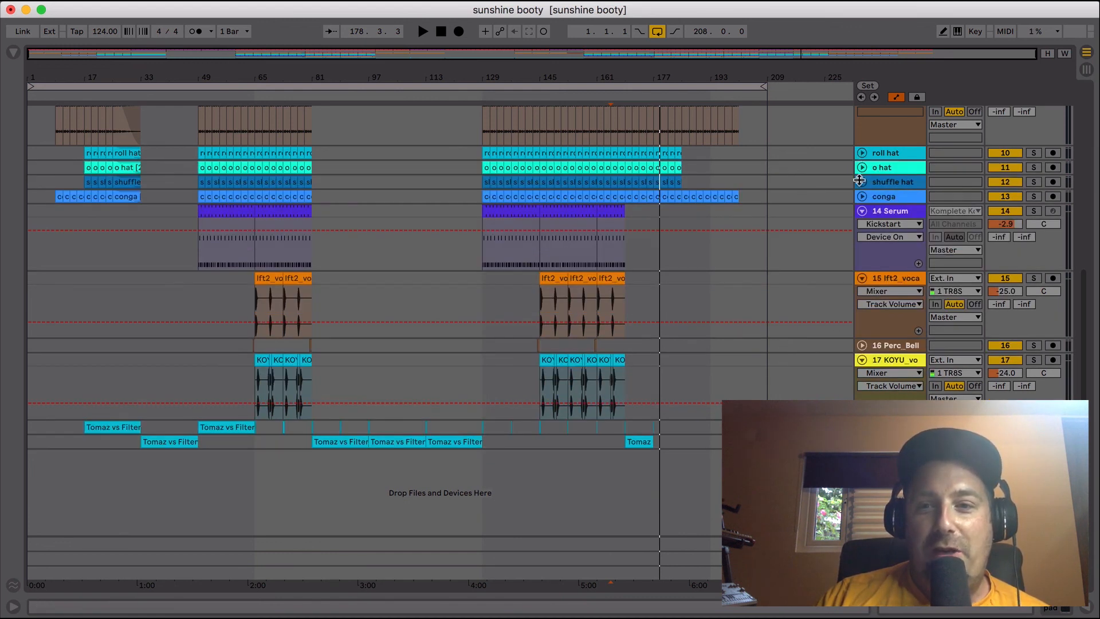
click(861, 211)
click(861, 225)
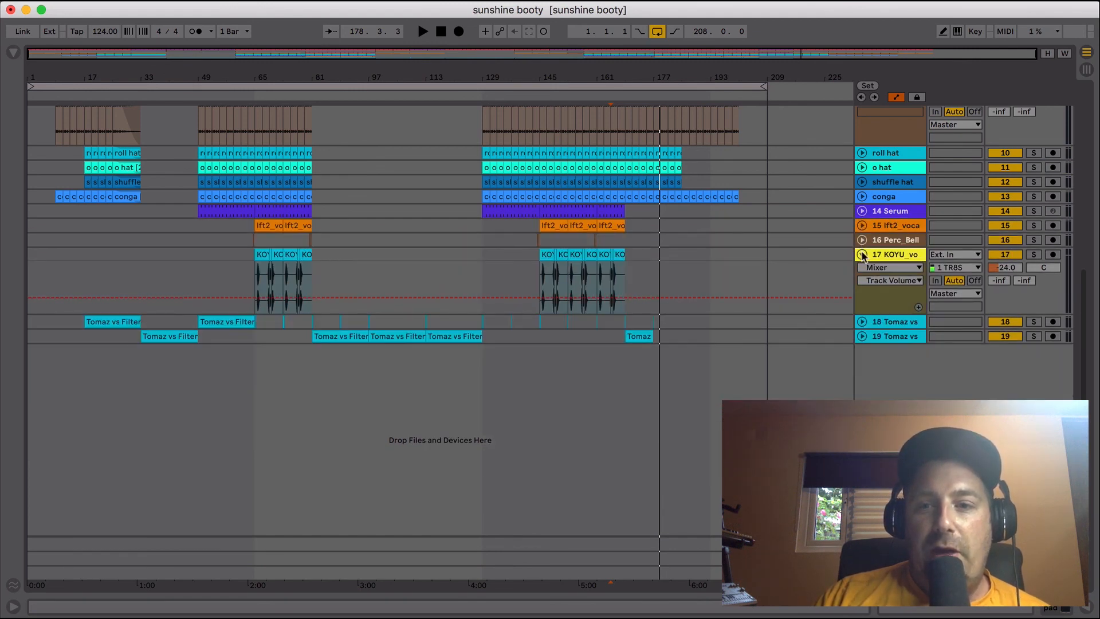
click(861, 251)
Fold the 1 Sunshine, white noise, 3 Serum and pad tracks
scroll(788, 309, up, 5)
scroll(789, 310, up, 6)
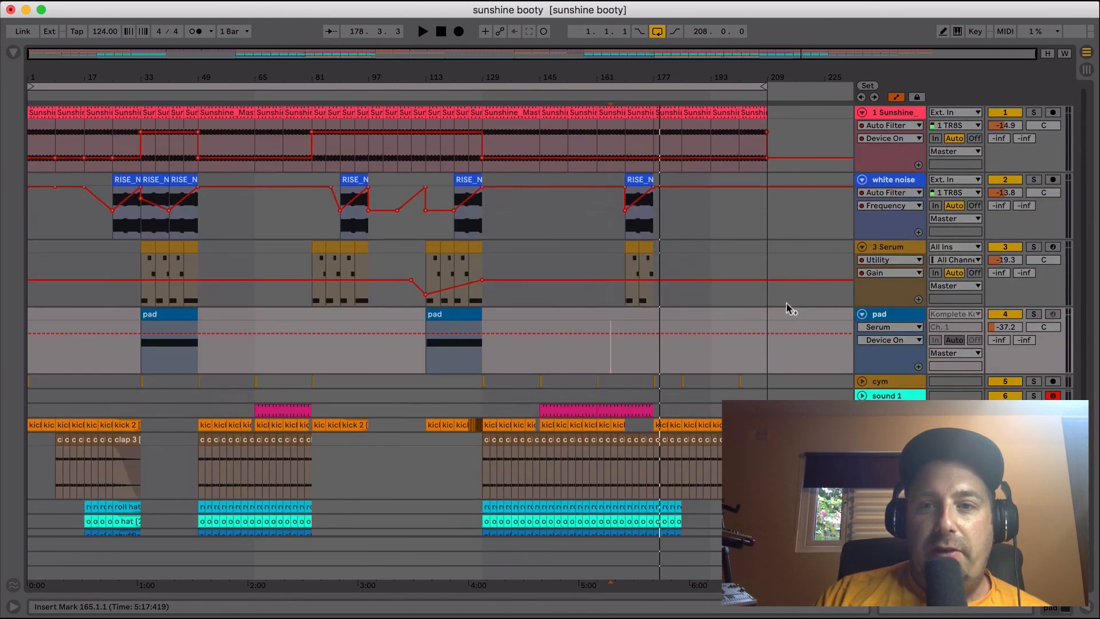
click(861, 113)
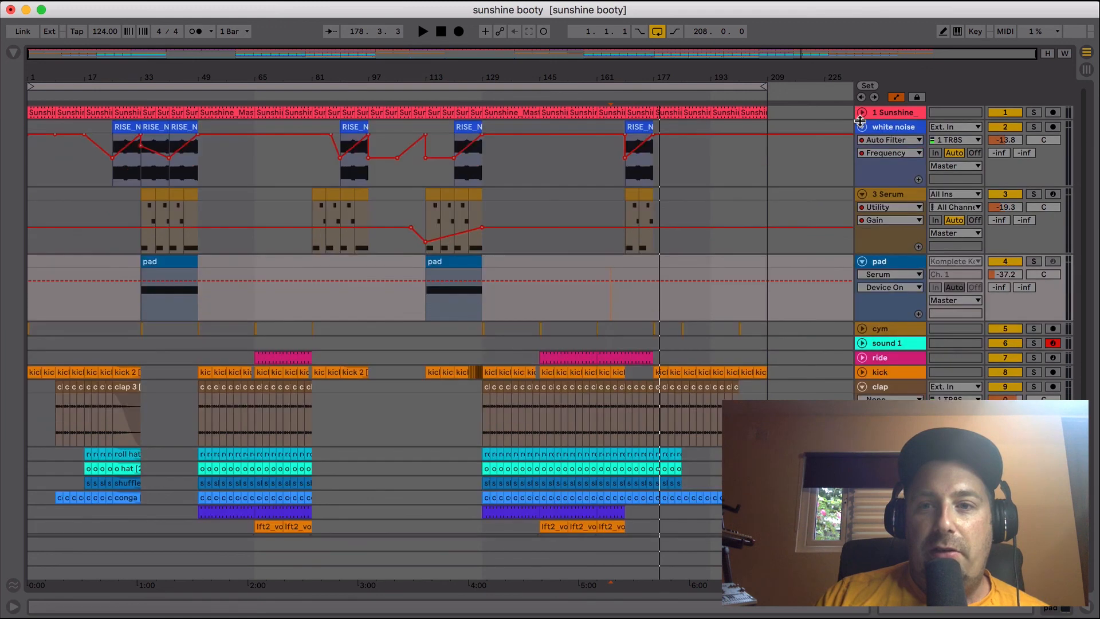
click(861, 127)
click(862, 141)
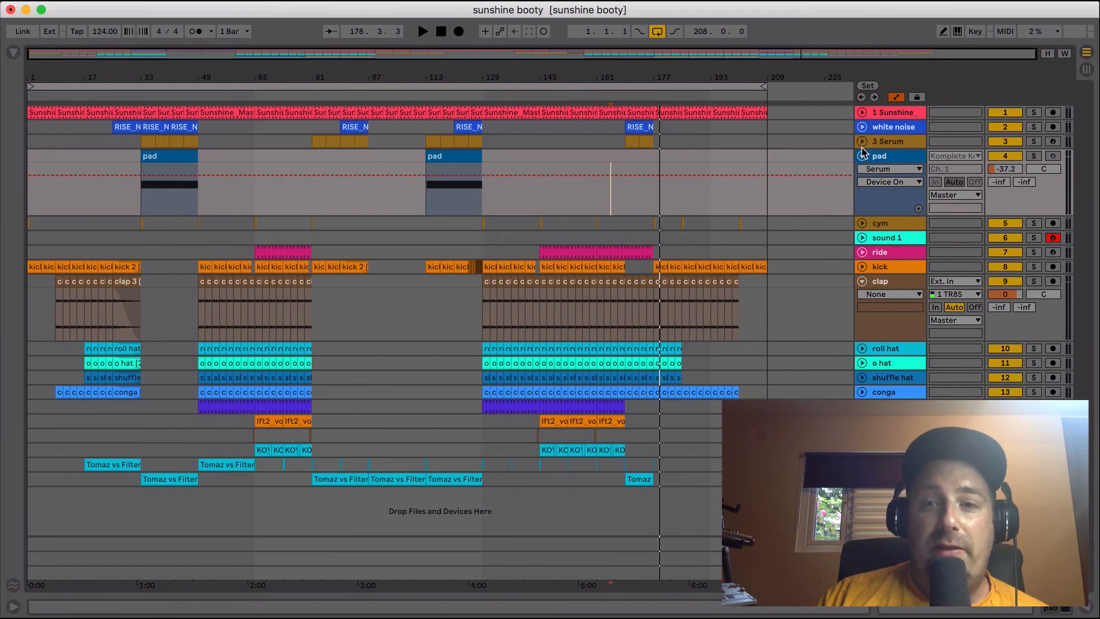
click(862, 155)
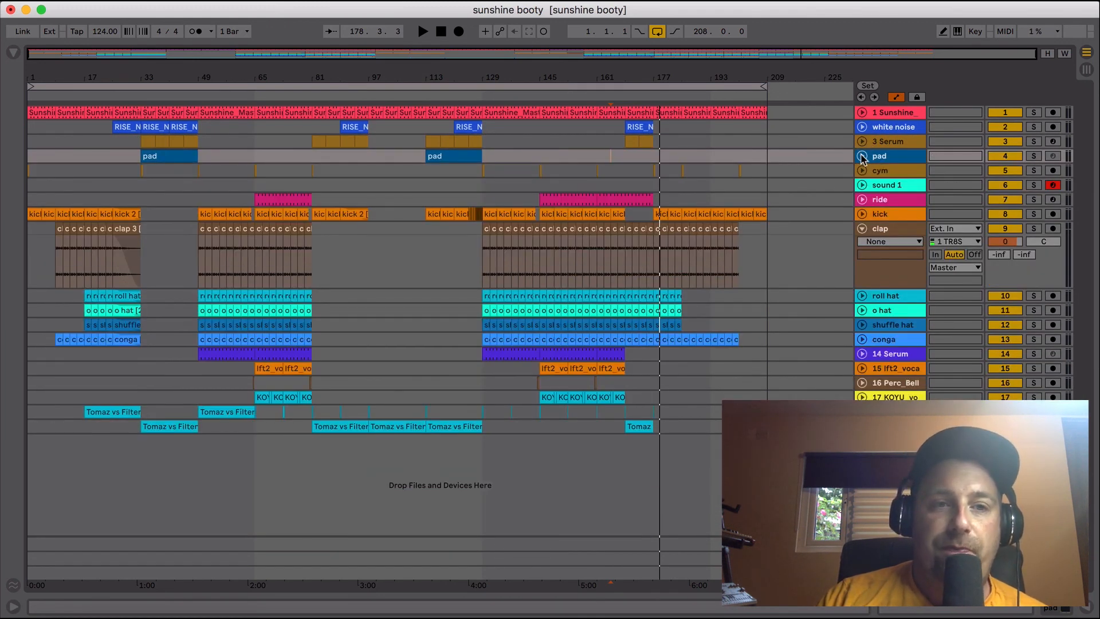